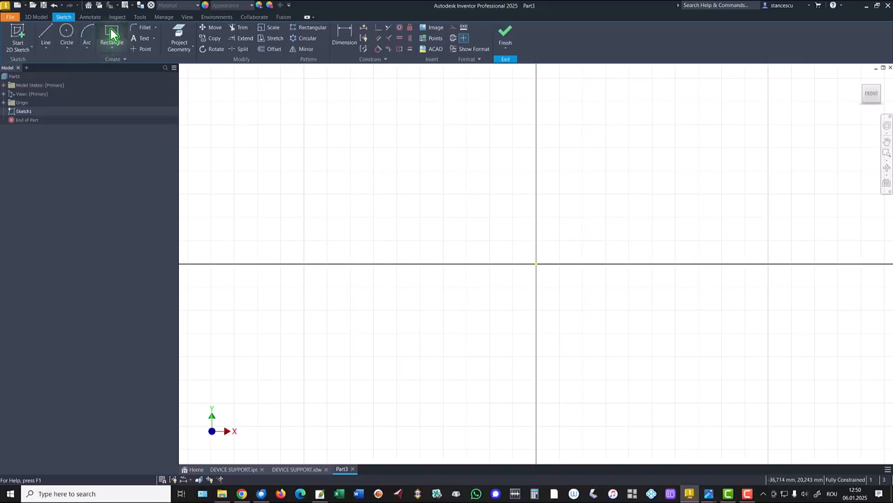
- Sketch a rectangle 60 mm high from the origin, extending upward into the negative X side
left_click(535, 263)
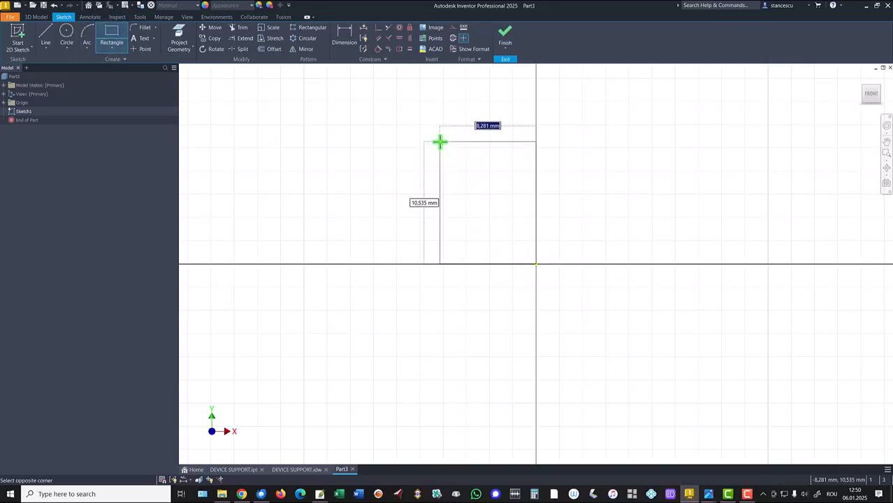
key("Tab")
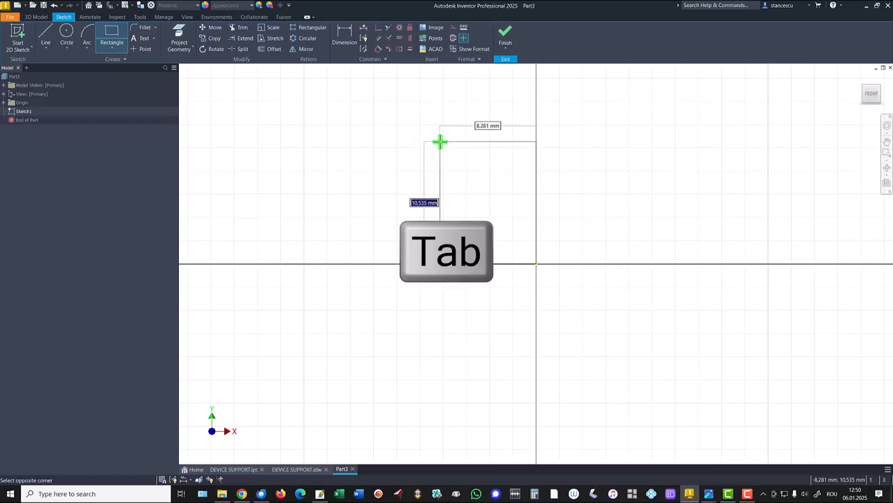
key("Return")
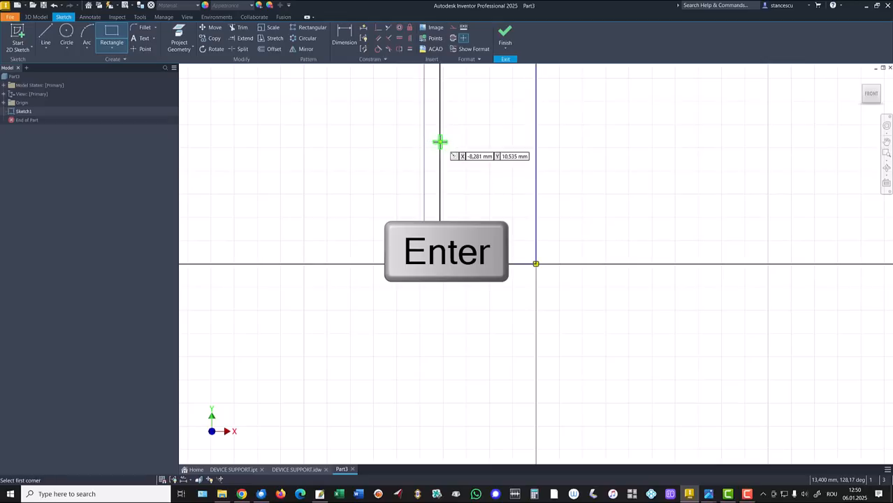
key("Home")
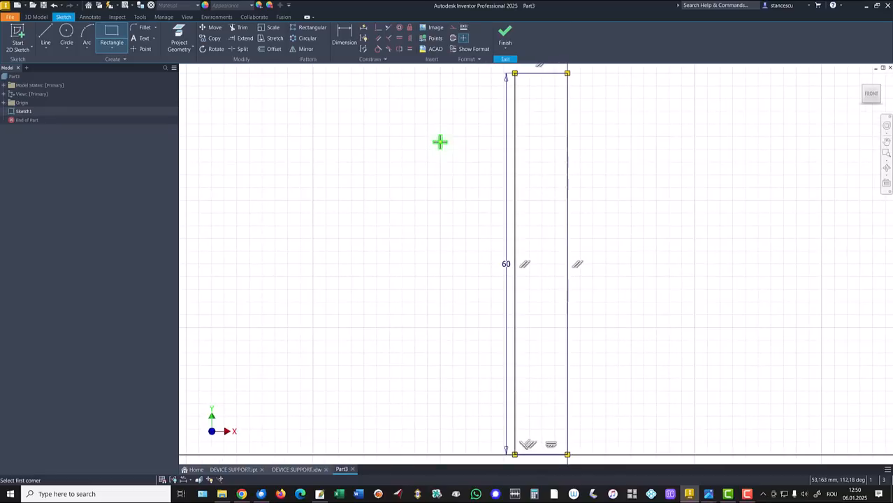
key("Escape")
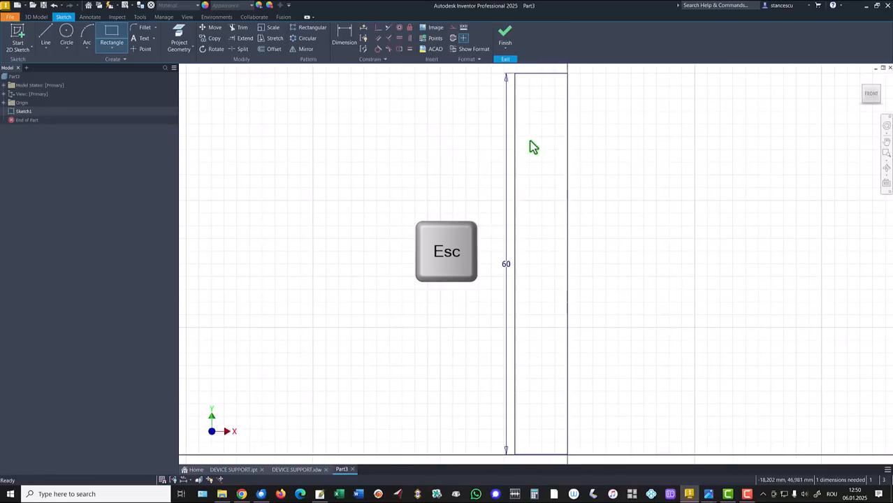
- Convert the rectangle's vertical side through the origin into a centerline
left_click_drag(609, 142, 542, 176)
right_click(580, 175)
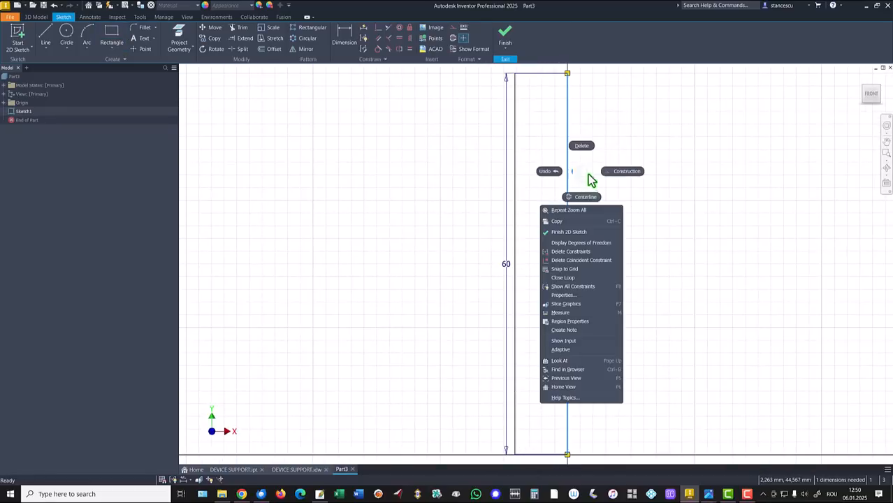
left_click(587, 198)
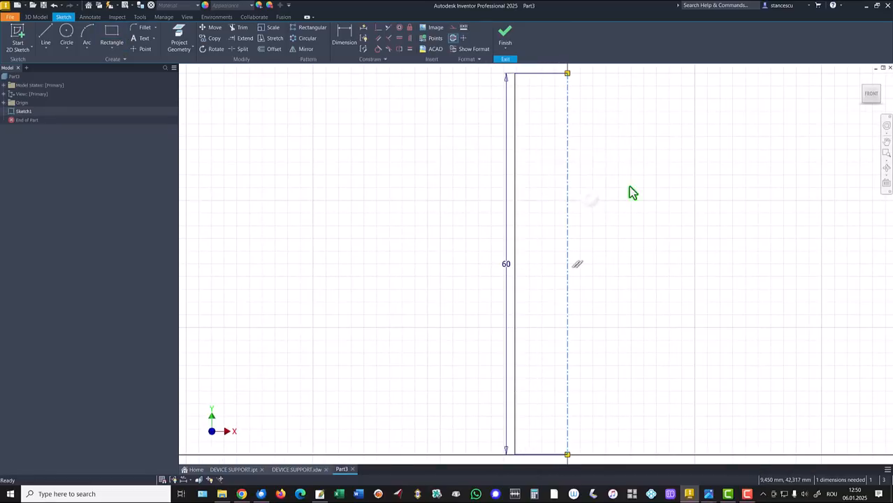
- Dimension the rectangle's outer vertical side from the centerline as a 90 mm diameter and move the height dimension farther outward
left_click(349, 39)
left_click(516, 202)
left_click(569, 226)
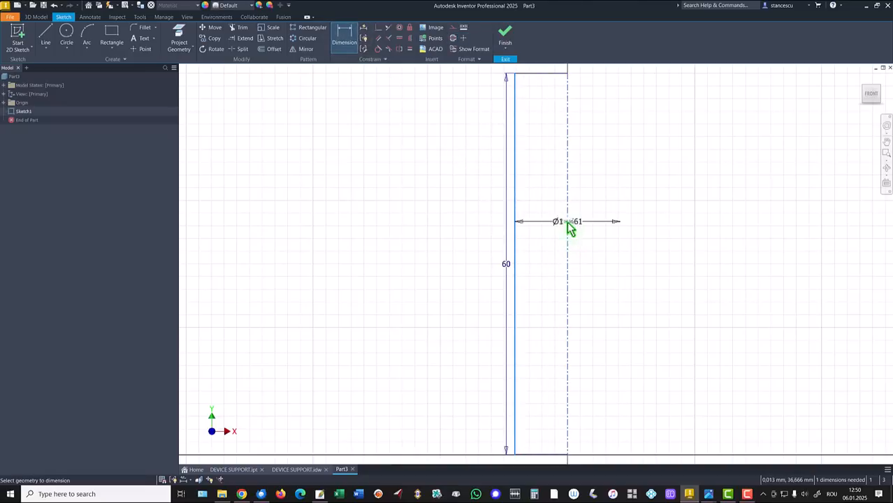
left_click(551, 227)
type("90")
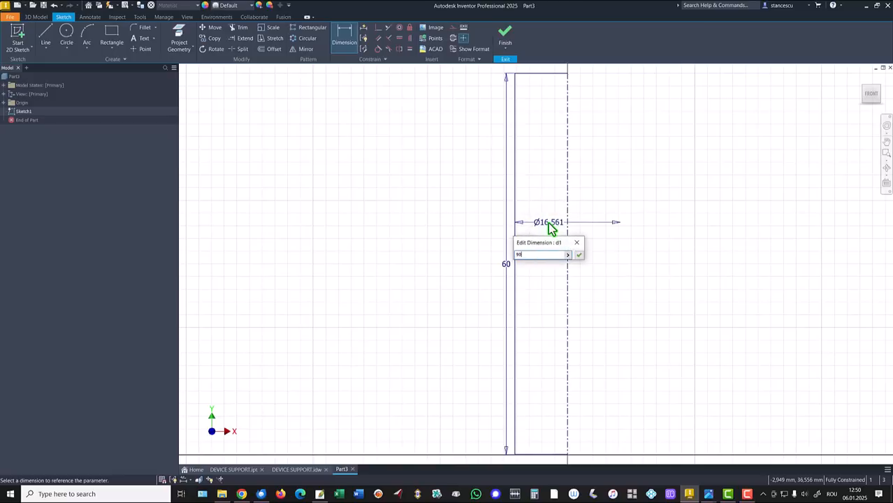
key("Return")
key("Escape")
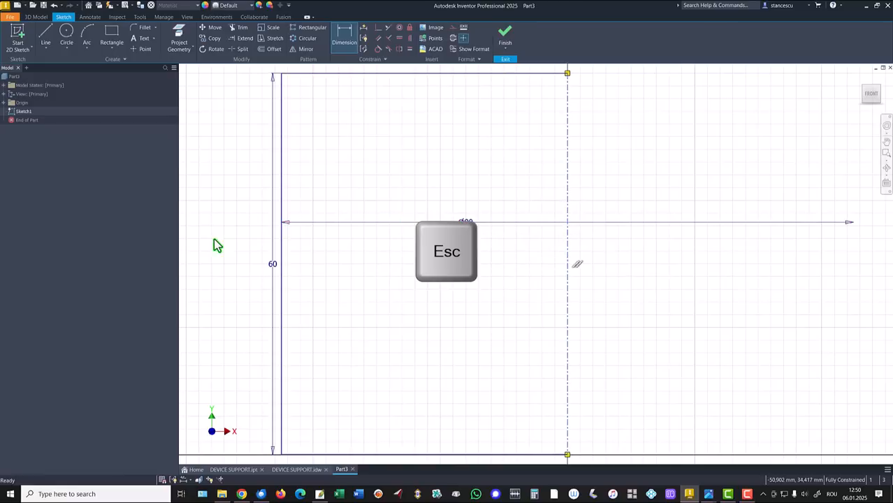
left_click_drag(271, 265, 246, 261)
- Finish the sketch and revolve the rectangle a full 360° around the centerline into a solid cylinder
left_click(506, 40)
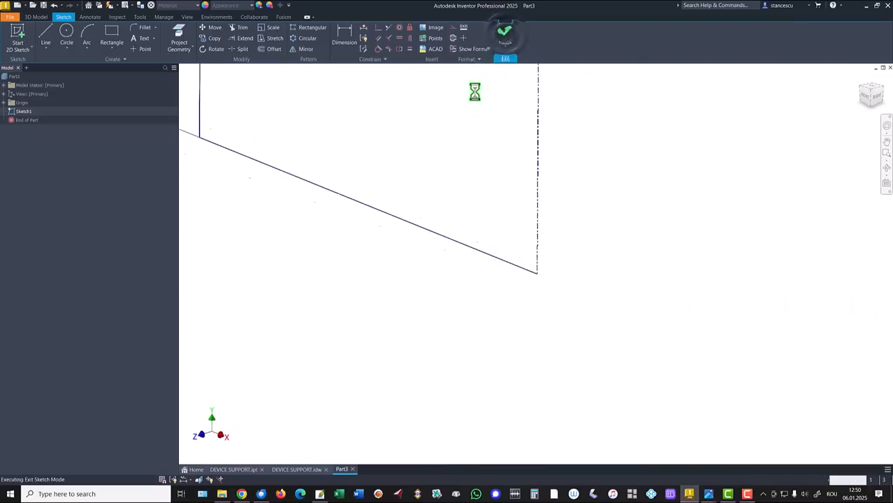
key("F6")
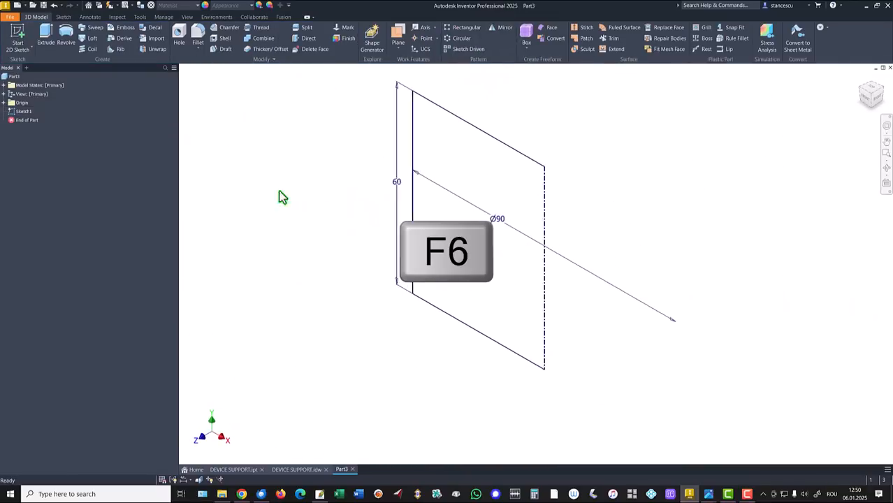
left_click(67, 33)
left_click(213, 208)
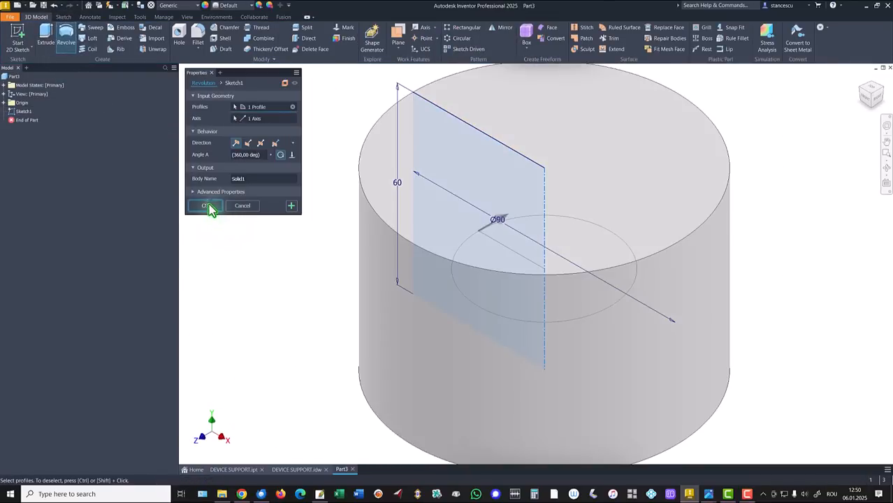
key("F6")
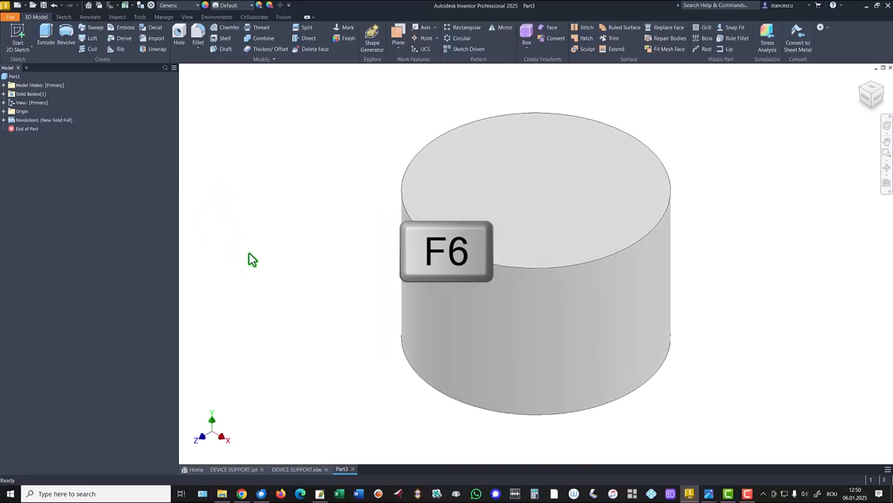
- Consult the DEVICE SUPPORT.idw drawing, and start a sketch on Part3's XY plane with the graphics sliced
left_click(290, 470)
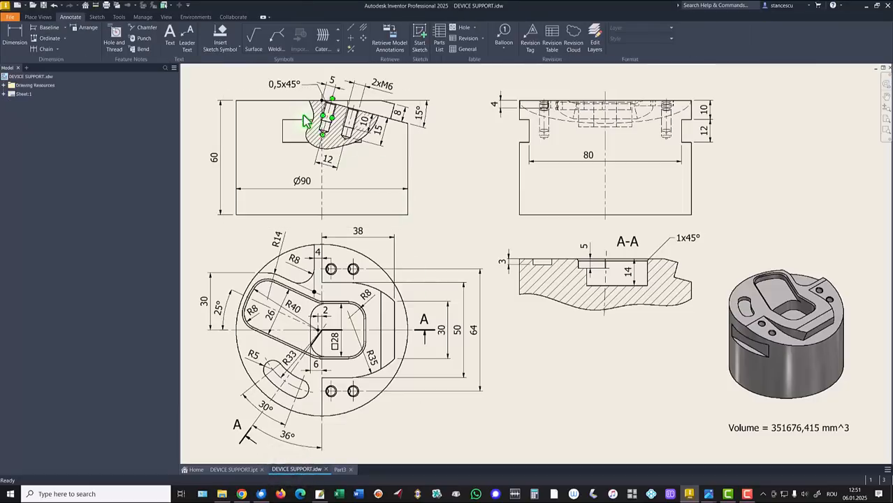
left_click(348, 107)
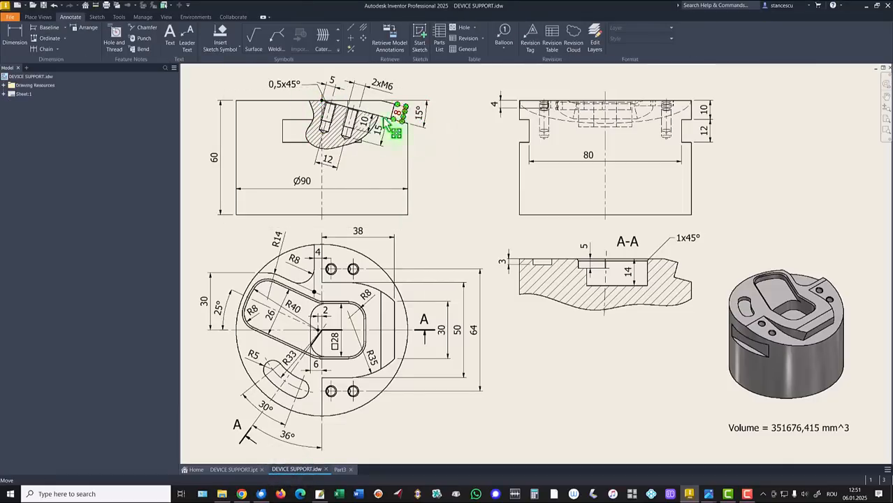
left_click(321, 104)
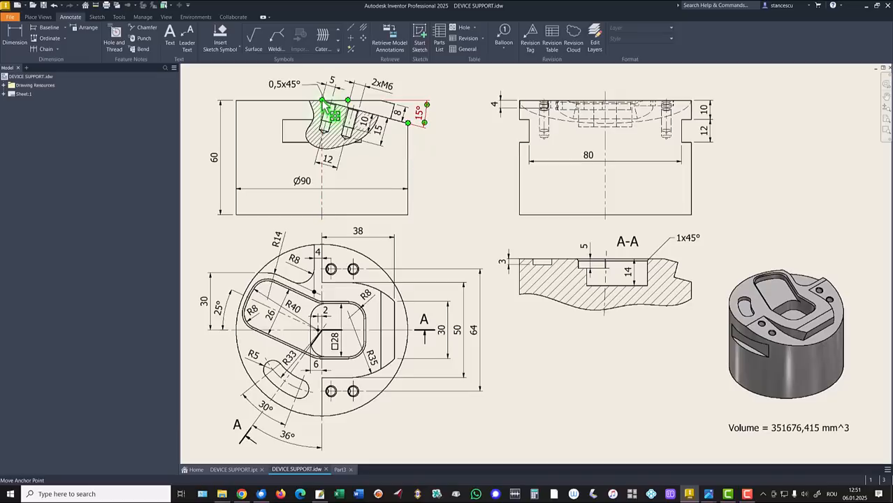
left_click(341, 470)
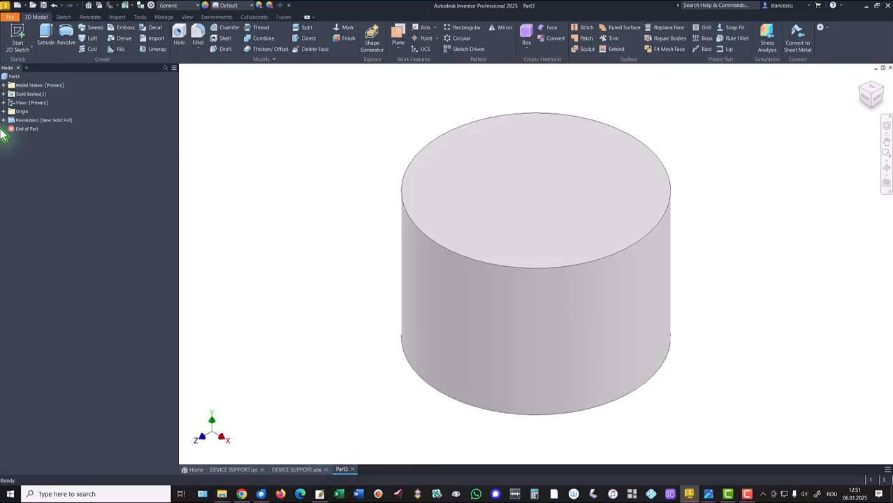
left_click(3, 111)
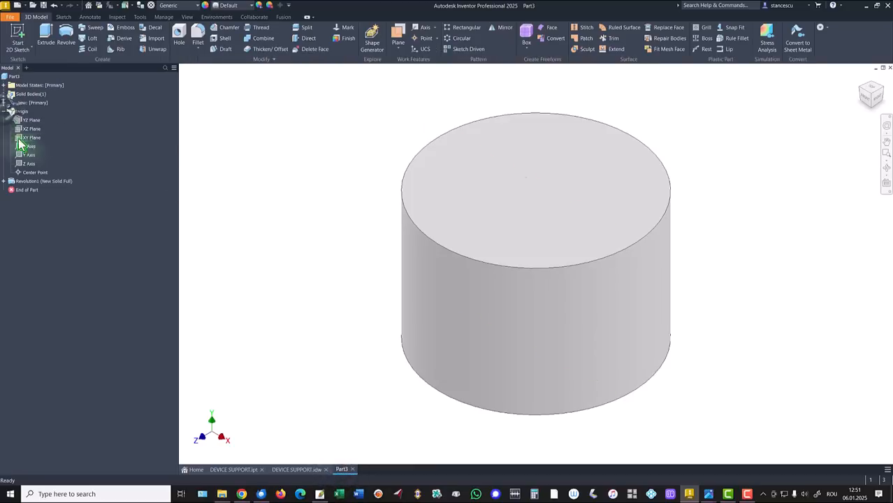
left_click(29, 138)
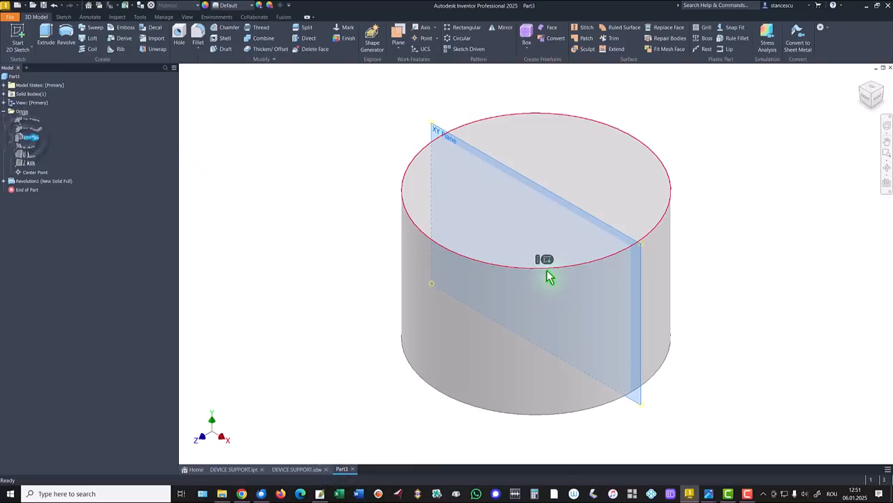
left_click(548, 260)
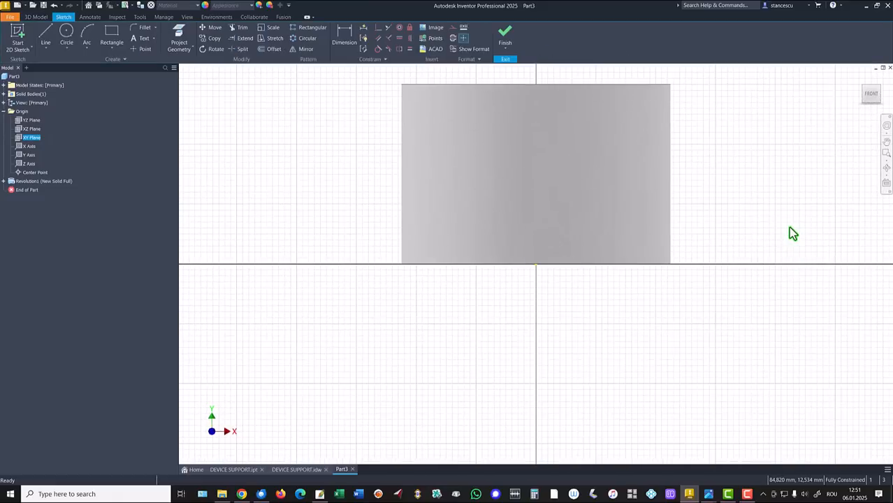
key("F7")
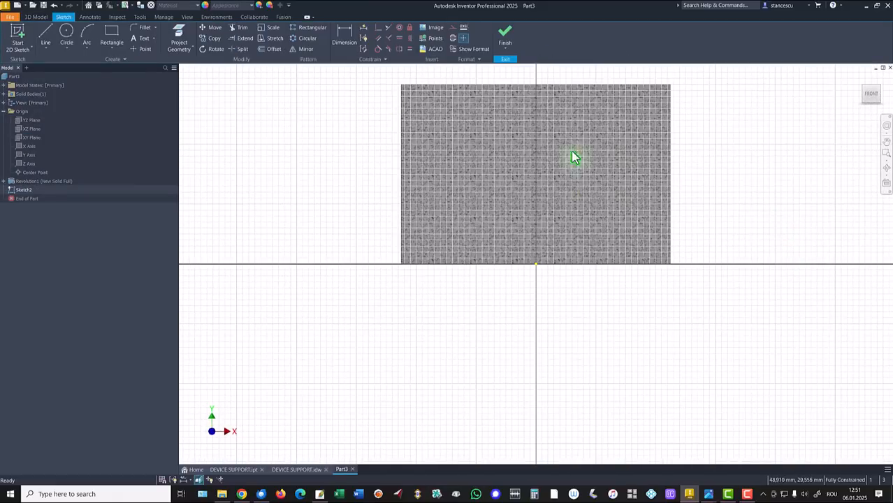
- Project the cylinder's outline and draw a line from the top edge's midpoint to the right edge, sloping down about 13°
left_click(183, 40)
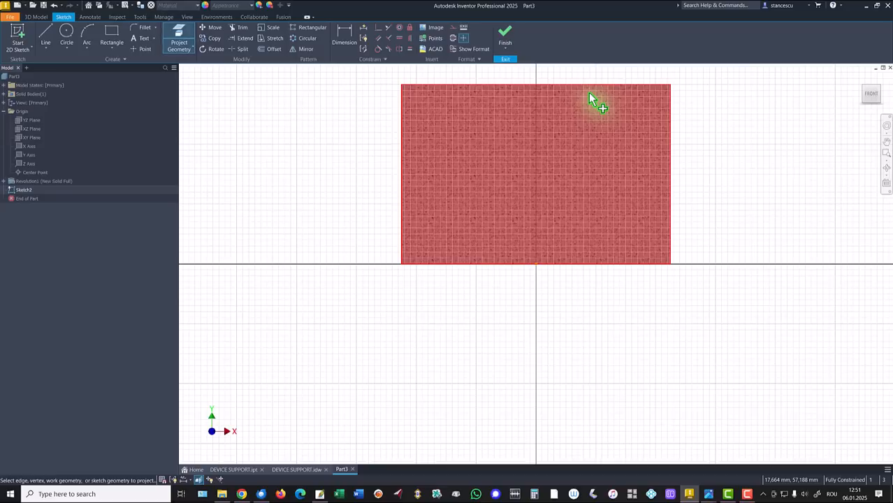
left_click(593, 123)
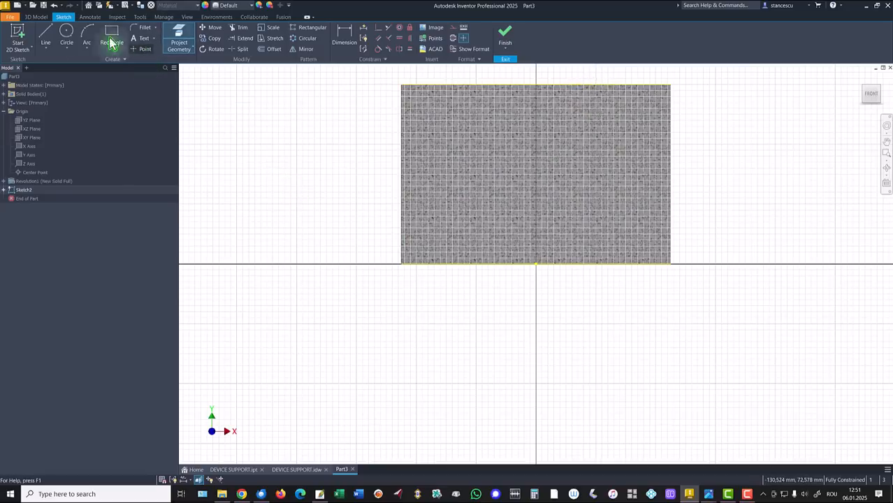
left_click(46, 35)
left_click(537, 86)
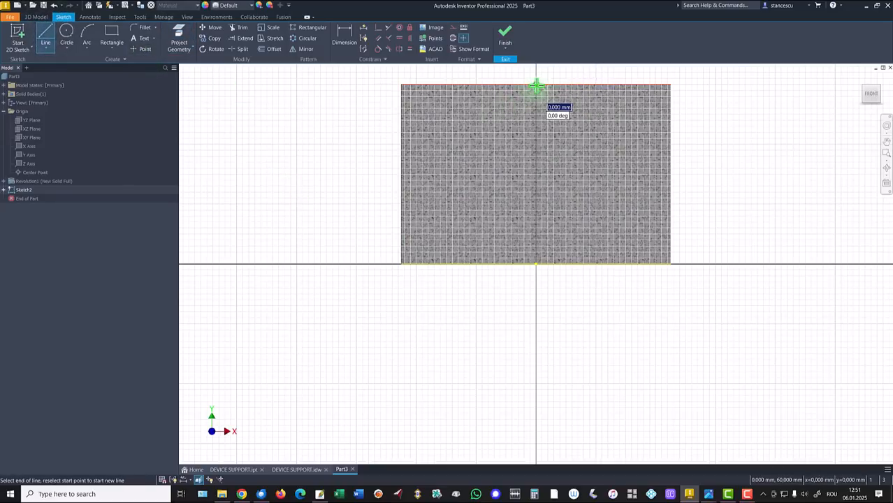
left_click(670, 116)
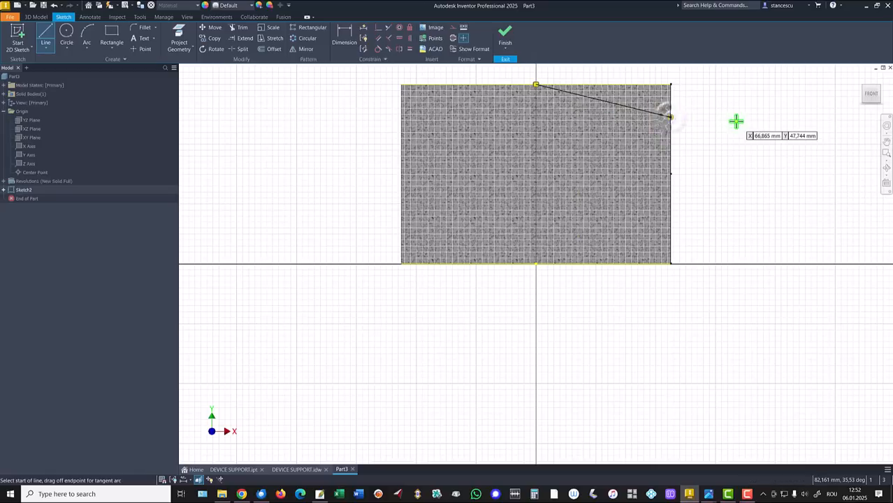
key("Escape")
- Dimension the angle between the projected top edge and the sloping line as 15°
left_click(343, 35)
left_click(655, 87)
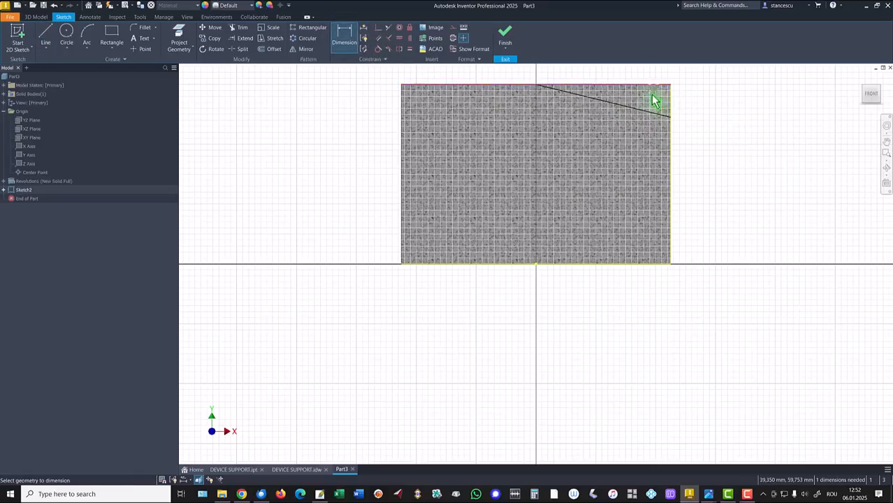
left_click(653, 112)
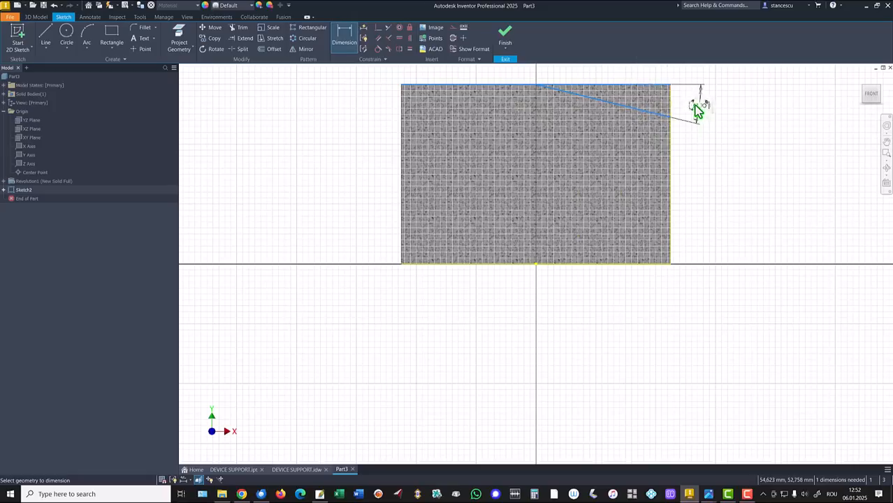
left_click(698, 106)
key("Return")
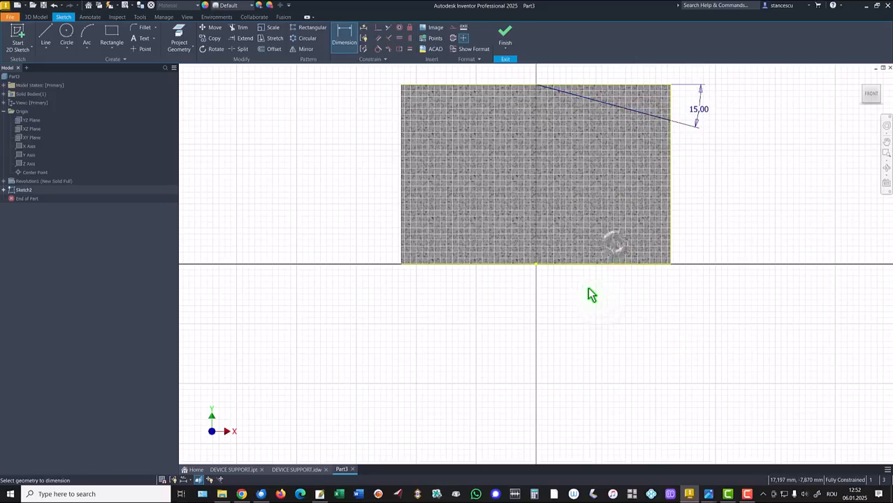
key("Escape")
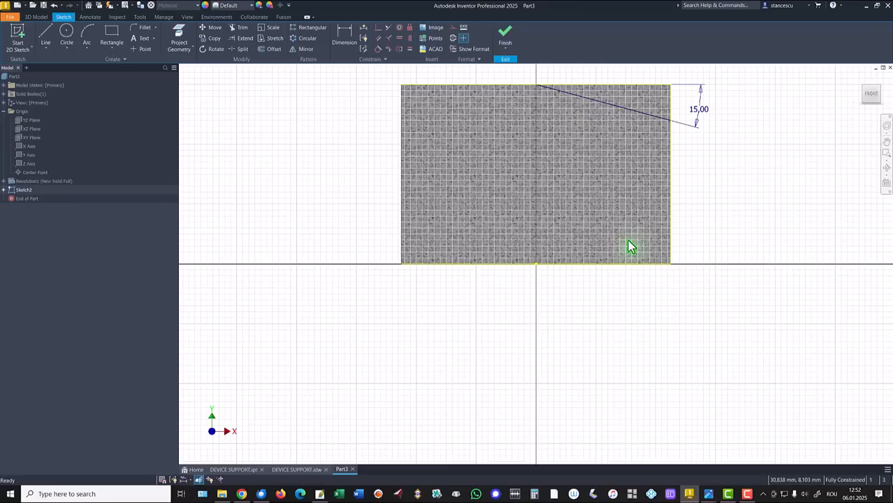
- Change the projected bottom edge to construction geometry and finish the sketch
right_click(610, 285)
left_click(650, 288)
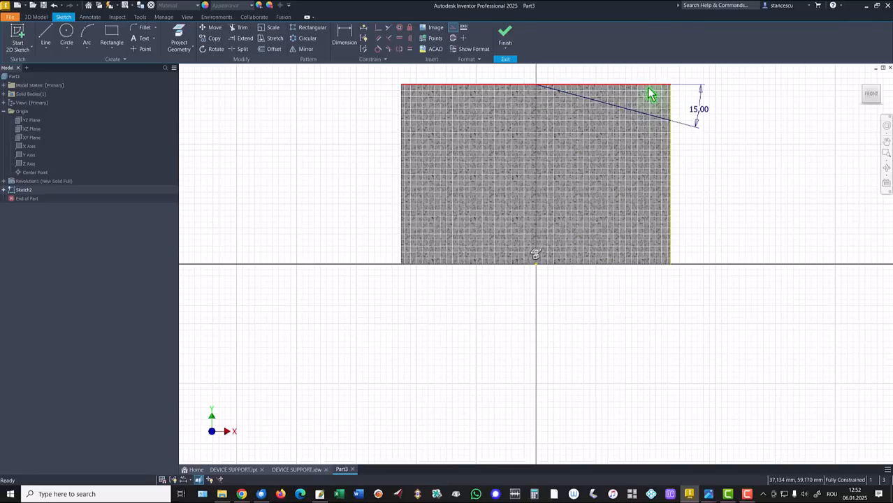
left_click(505, 35)
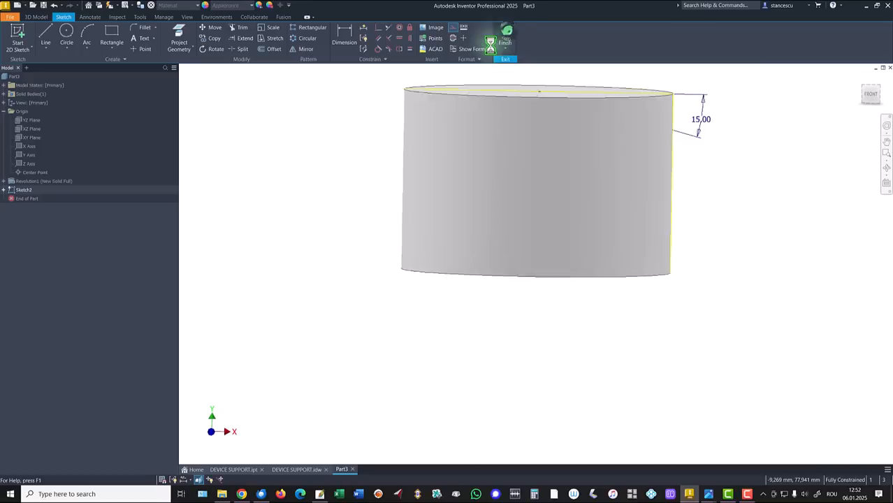
- Cut the sloped triangular profile symmetrically through all of the cylinder with Extrude
left_click(46, 33)
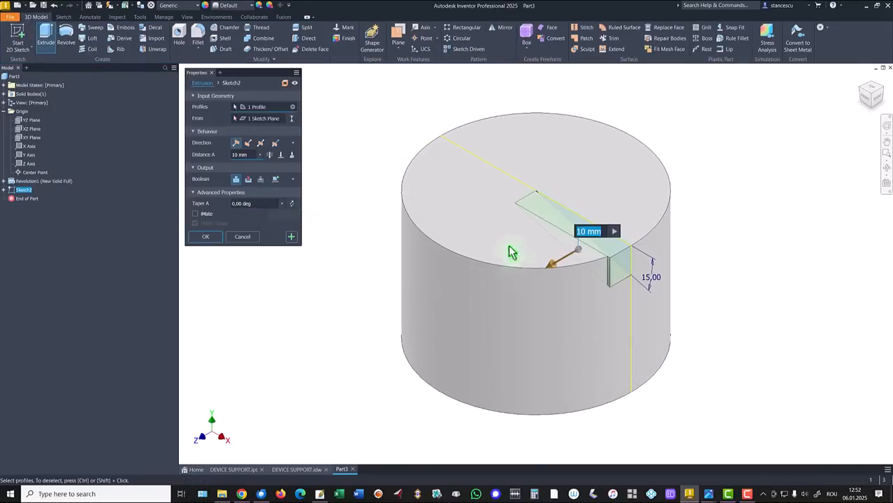
left_click(261, 145)
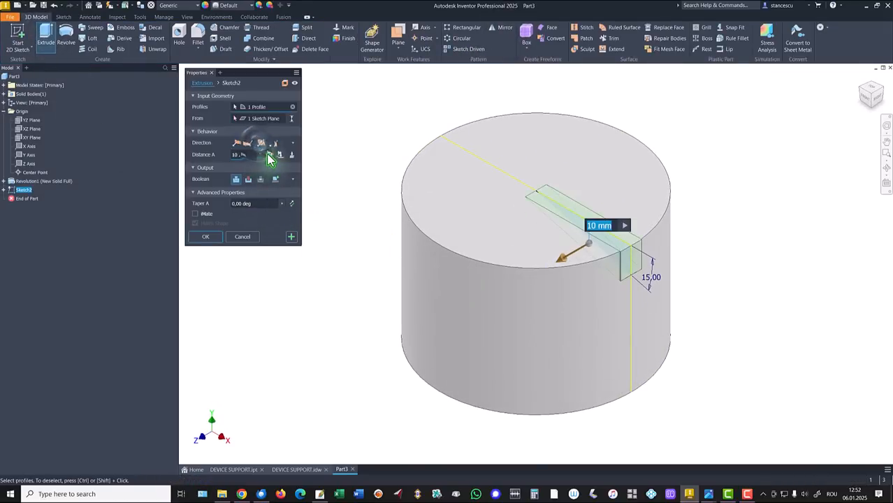
left_click(271, 155)
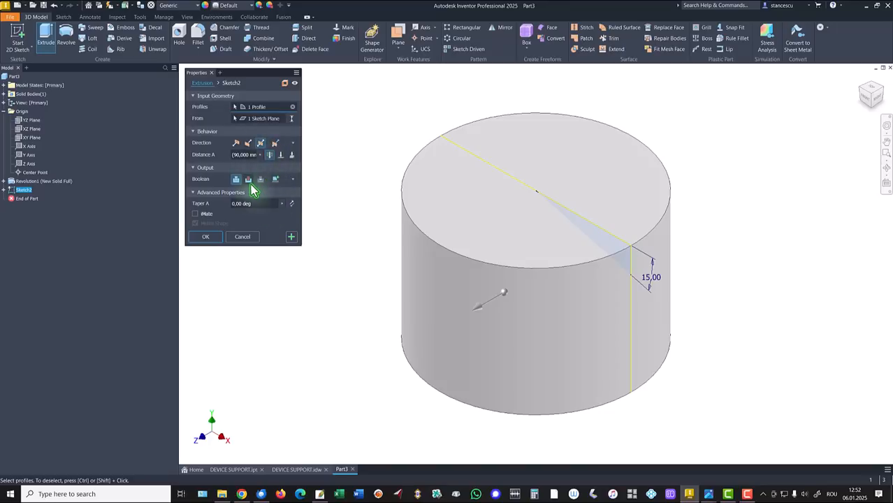
left_click(249, 179)
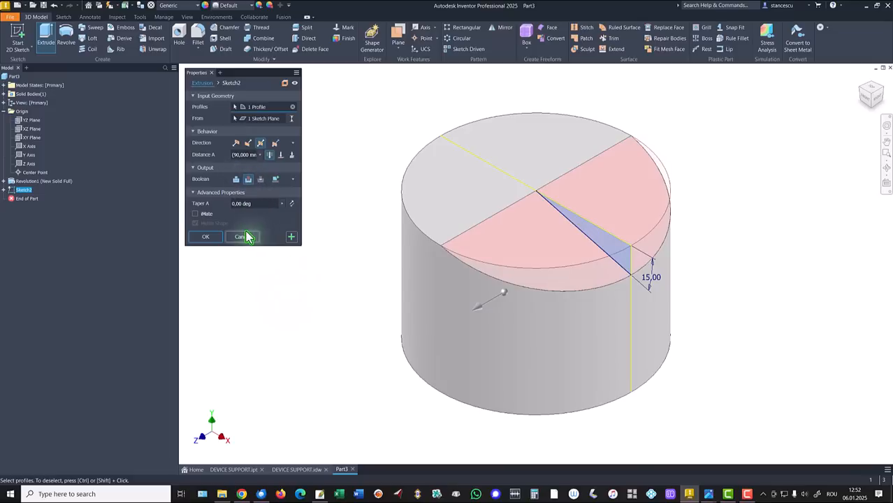
left_click(207, 236)
- Consult the DEVICE SUPPORT.ipt model and DEVICE SUPPORT.idw drawing for the top outline's shape and dimensions, and return to Part3
left_click(239, 470)
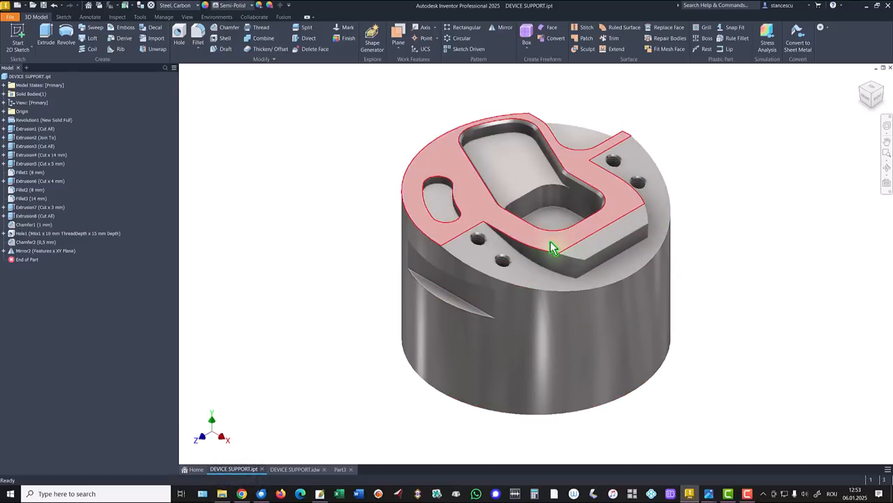
left_click(295, 470)
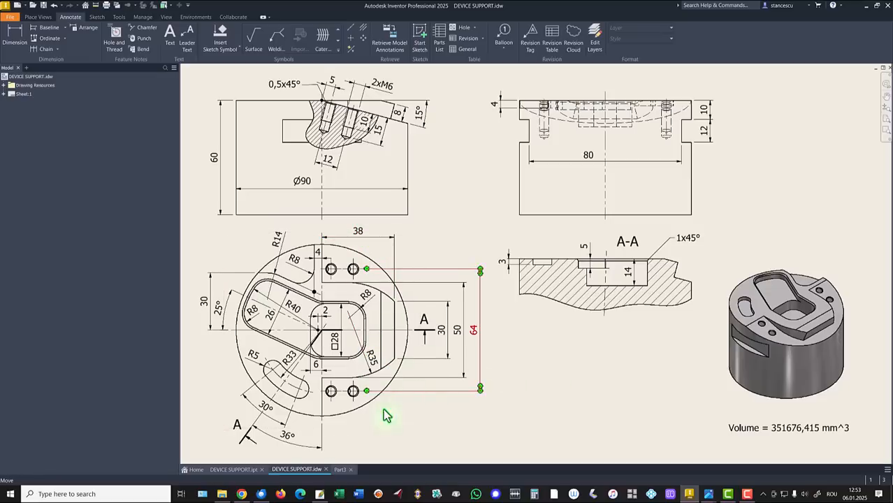
left_click(342, 471)
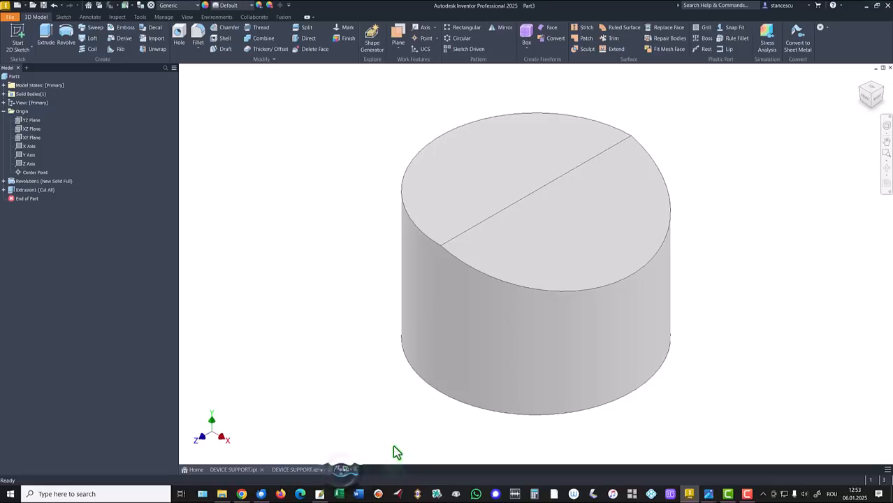
- Start a sketch on the flat half of the top face and project its straight edge where the slope begins
left_click(543, 162)
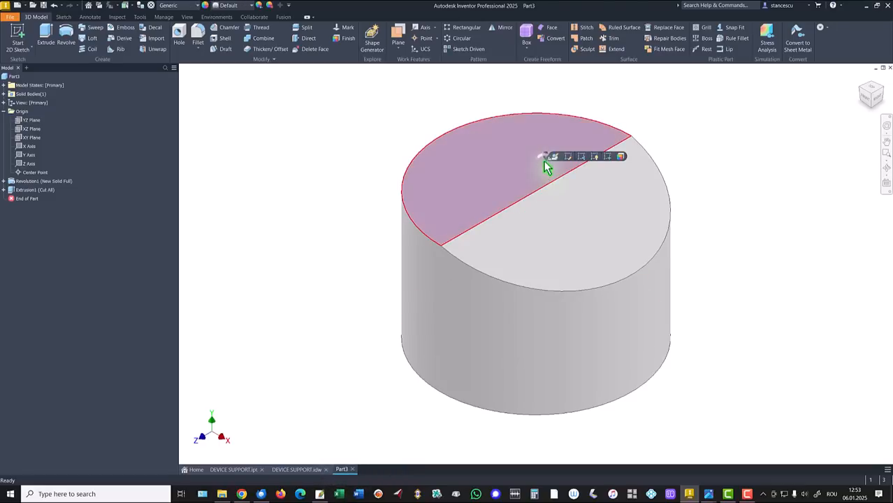
left_click(609, 159)
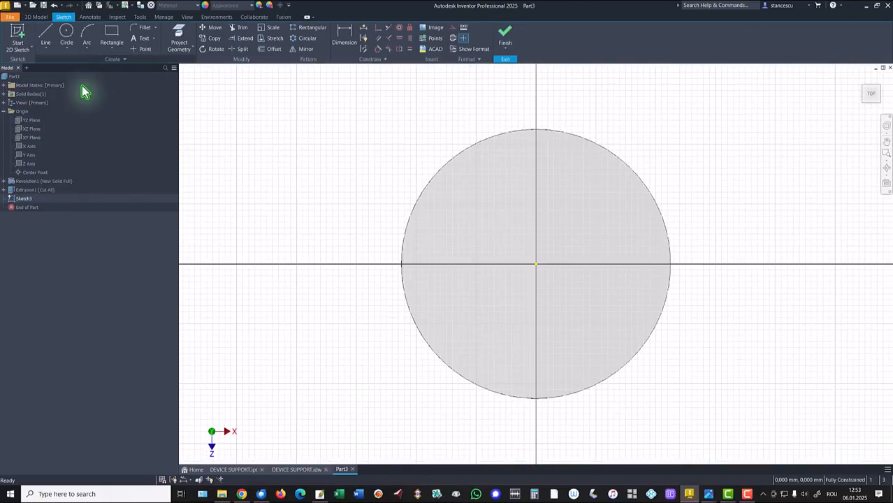
left_click(183, 36)
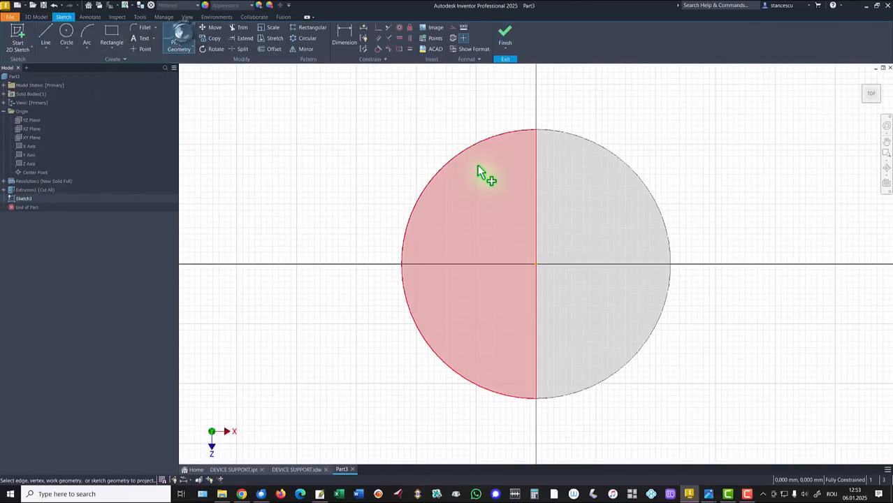
left_click(536, 187)
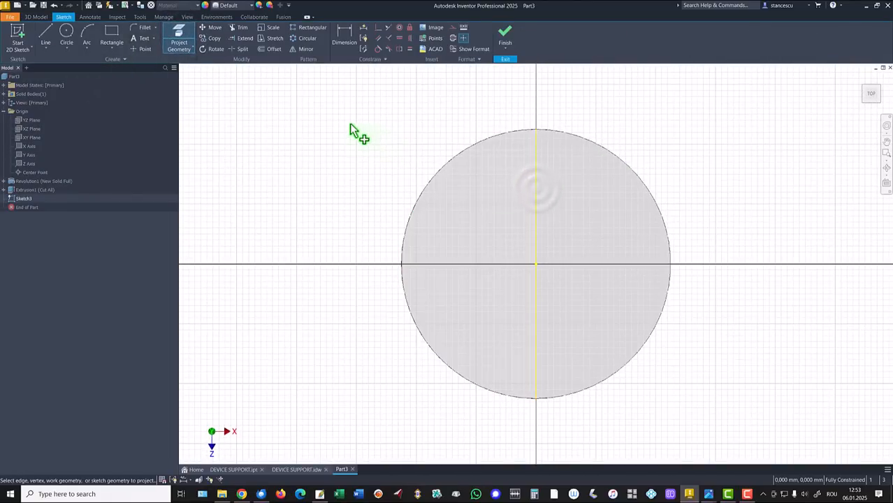
- From the projected edge's upper half, draw an 11 mm (about) horizontal line, a tangent arc curving down, and a vertical line about 25 mm long
left_click(46, 35)
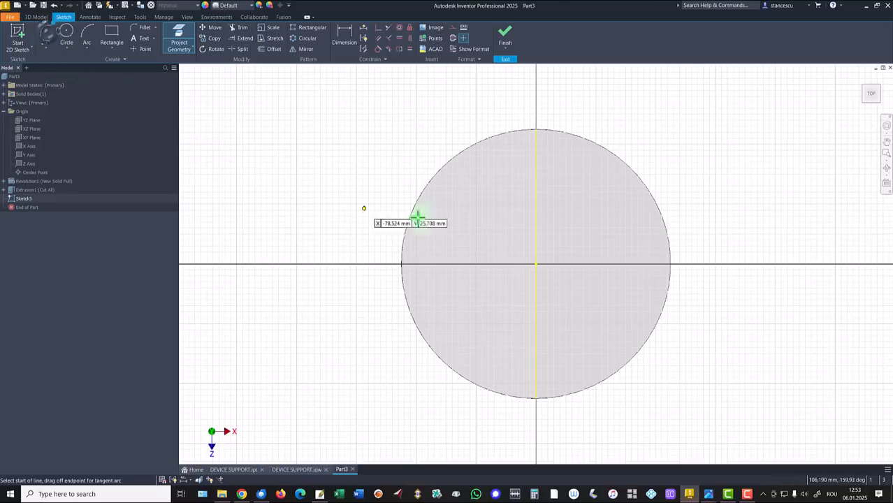
left_click(535, 203)
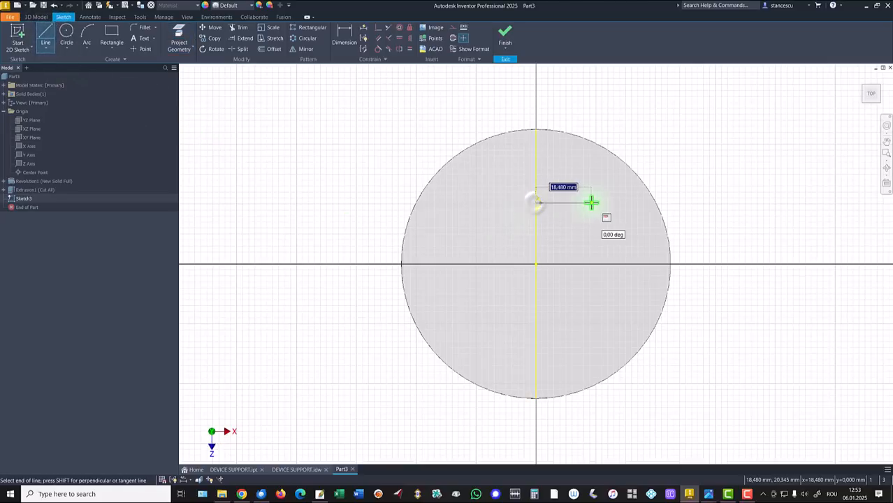
left_click(570, 204)
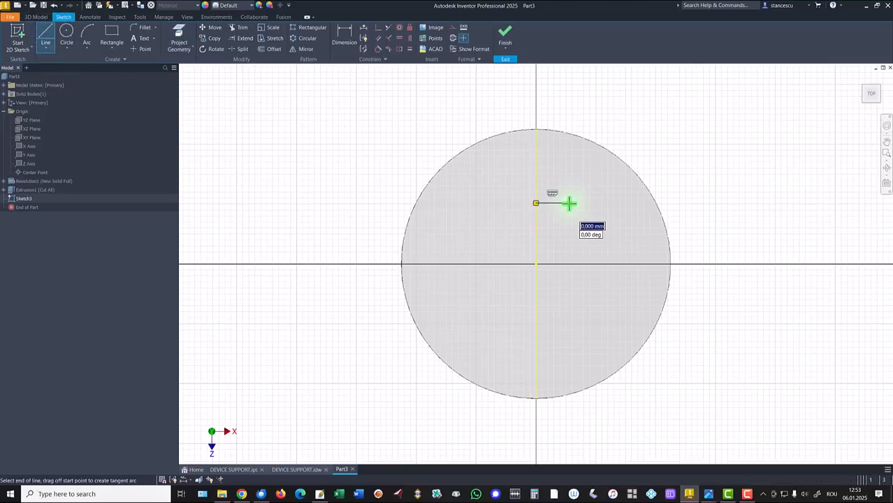
left_click_drag(570, 203, 620, 217)
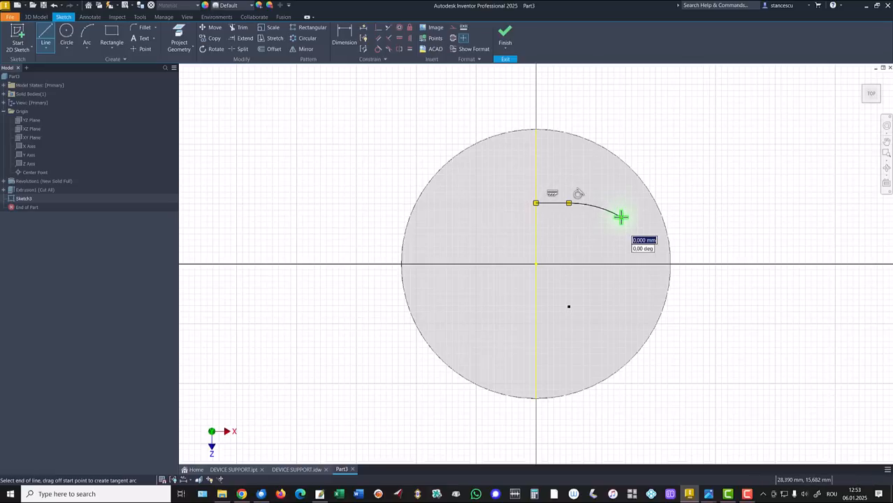
left_click(621, 292)
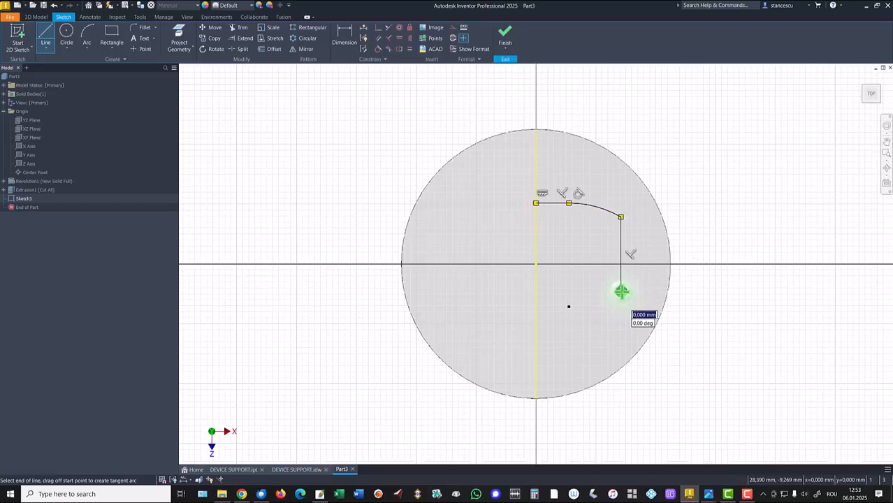
key("Escape")
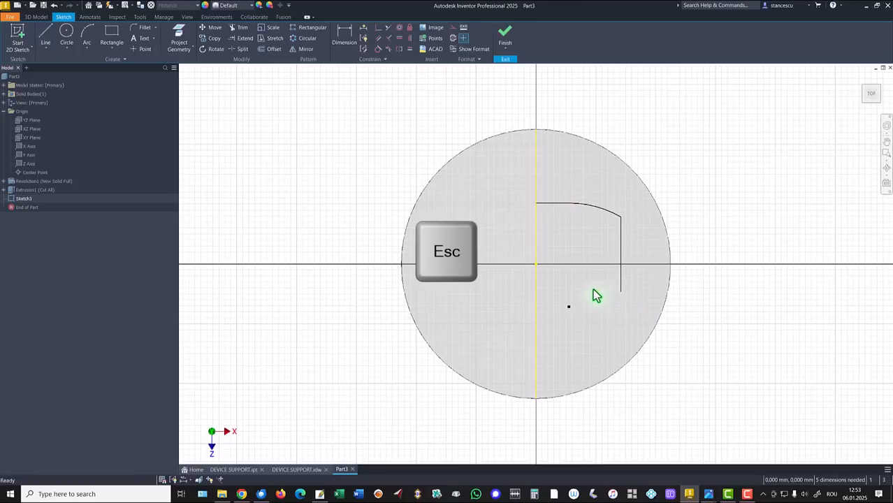
- Align the vertical line's midpoint horizontally with the cylinder's center point using a Horizontal constraint
left_click(401, 40)
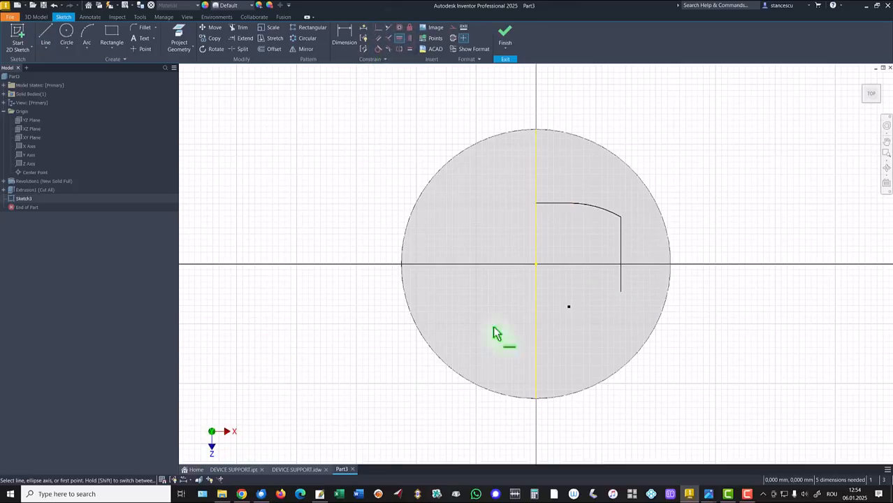
left_click(621, 253)
left_click(535, 264)
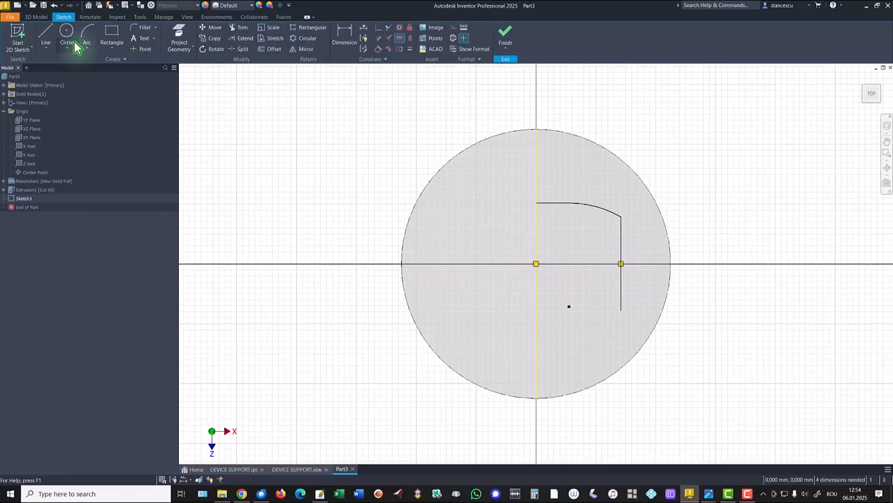
- Close the outline with a horizontal line about 12 mm long from the projected edge and a tangent arc to the vertical line's lower end
left_click(52, 34)
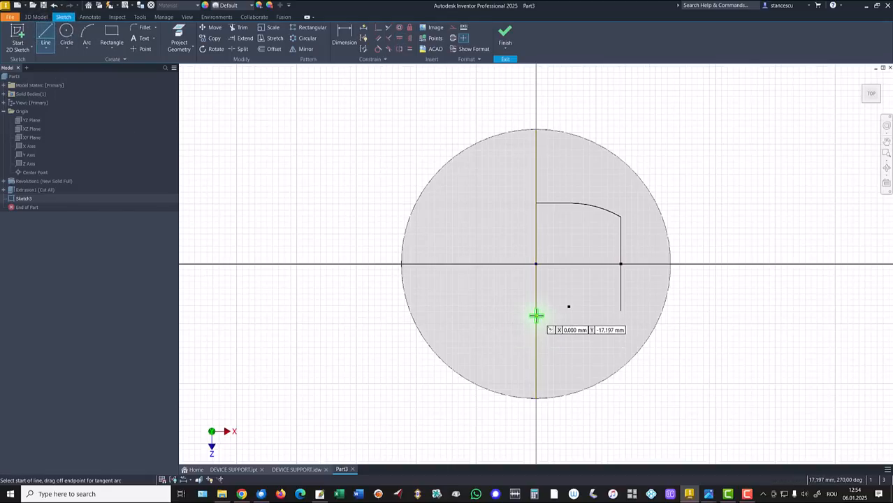
left_click(536, 323)
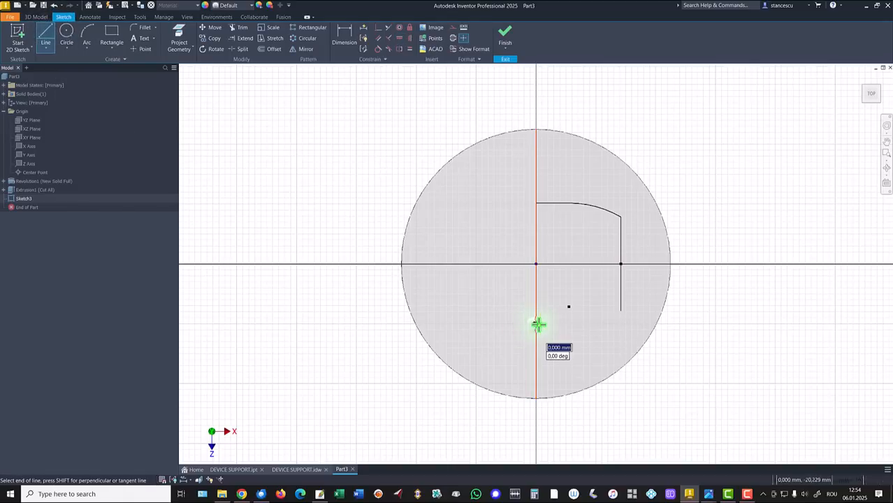
left_click(573, 324)
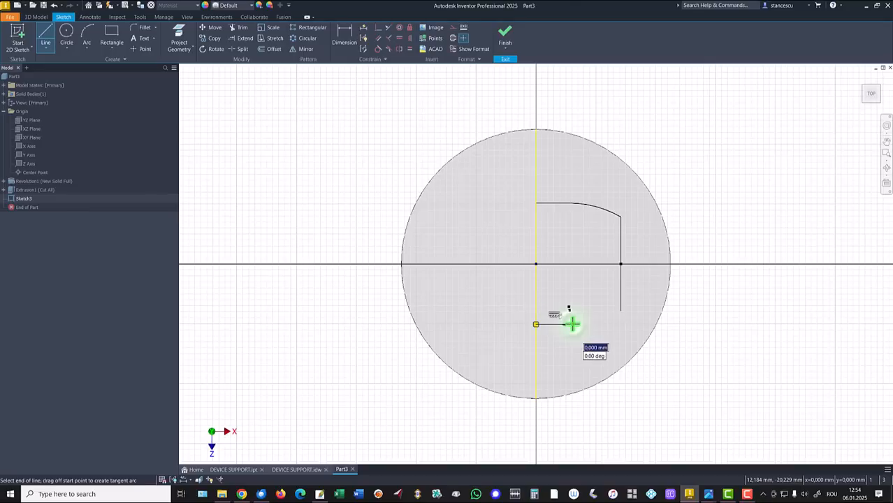
left_click_drag(573, 323, 621, 310)
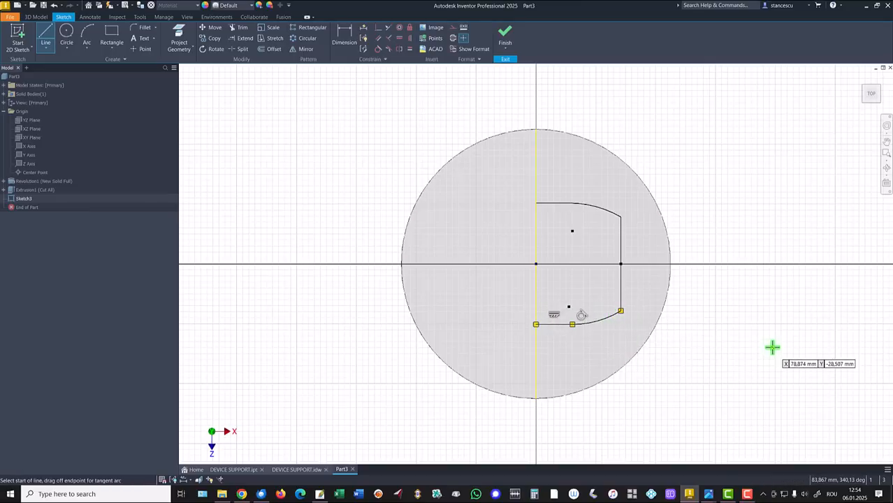
key("Escape")
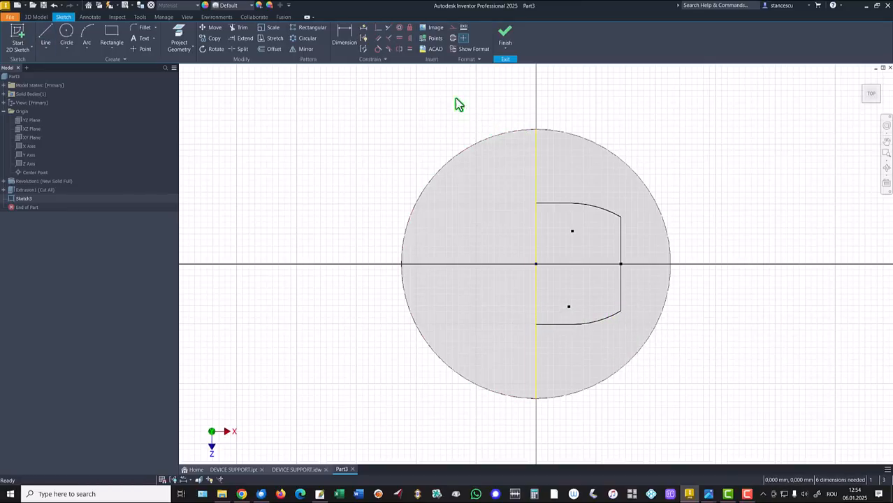
- Dimension the distance between the upper and lower horizontal lines as 50 mm
left_click(345, 34)
left_click(564, 204)
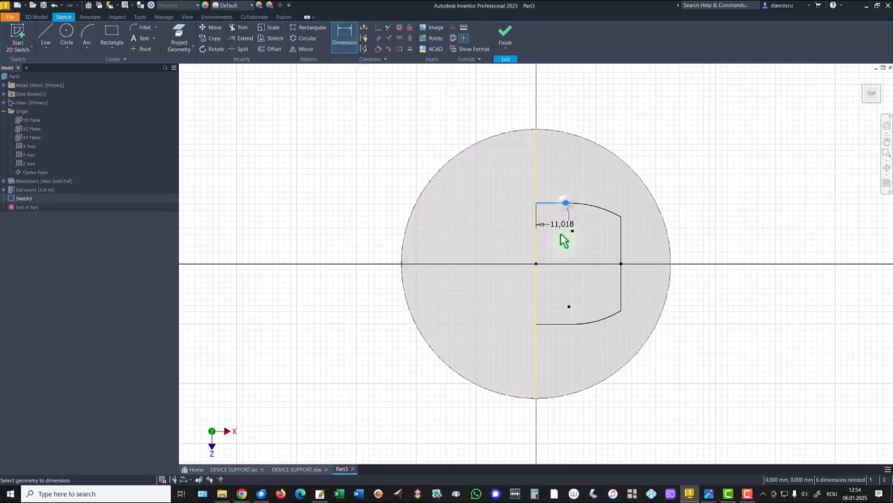
left_click(559, 324)
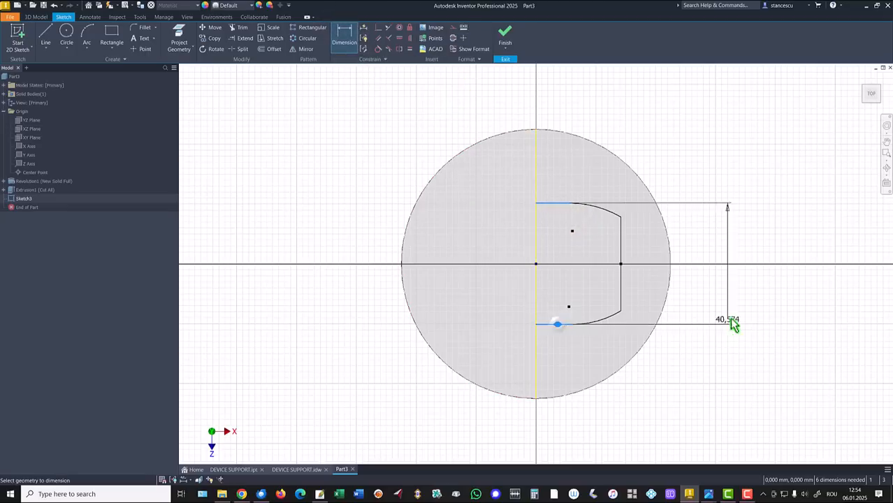
left_click(722, 279)
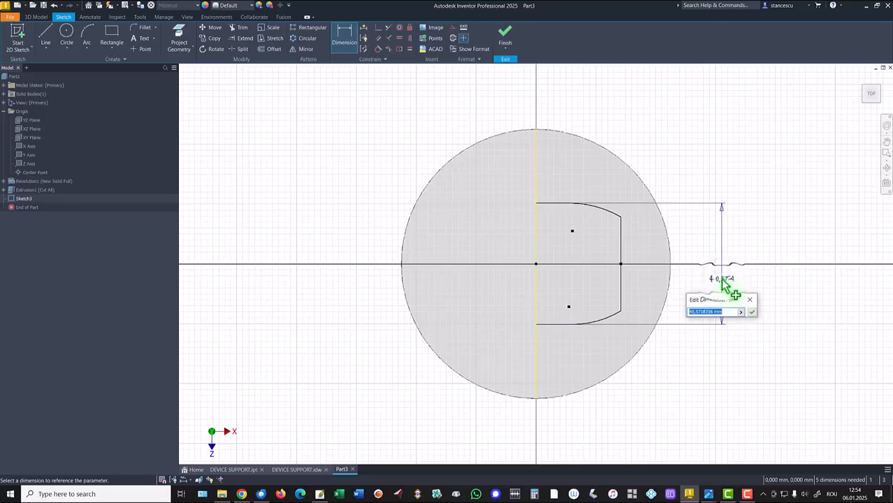
type("50")
key("Return")
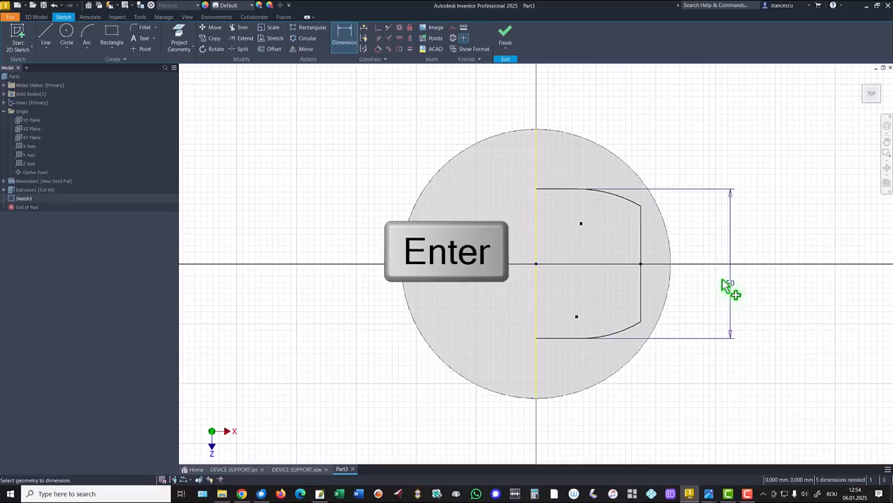
- Dimension the upper arc's radius as 35 mm
left_click(624, 198)
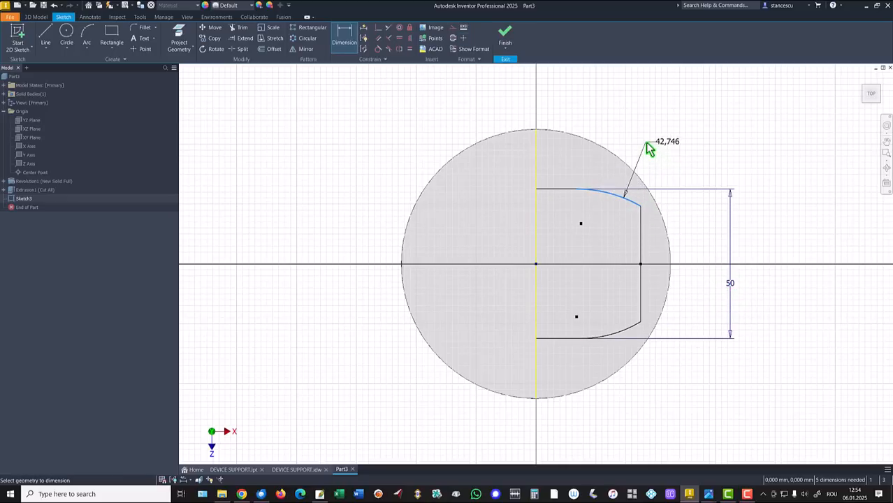
left_click(645, 144)
type("33")
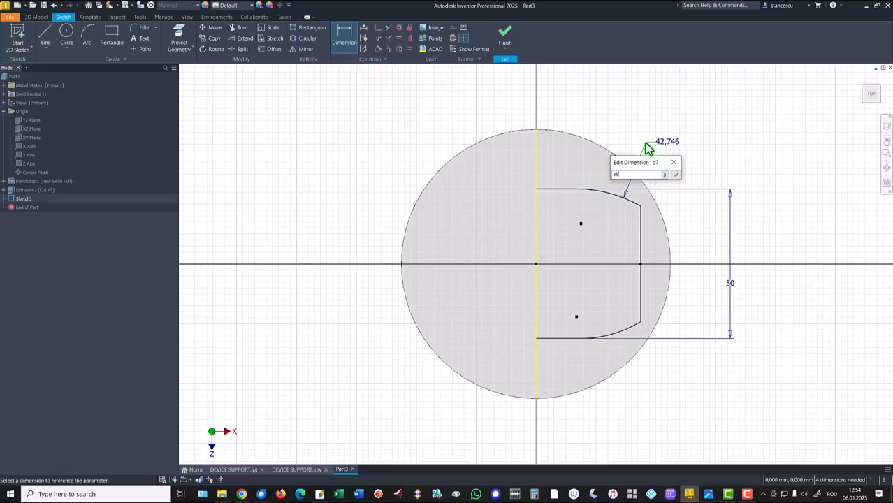
key("Return")
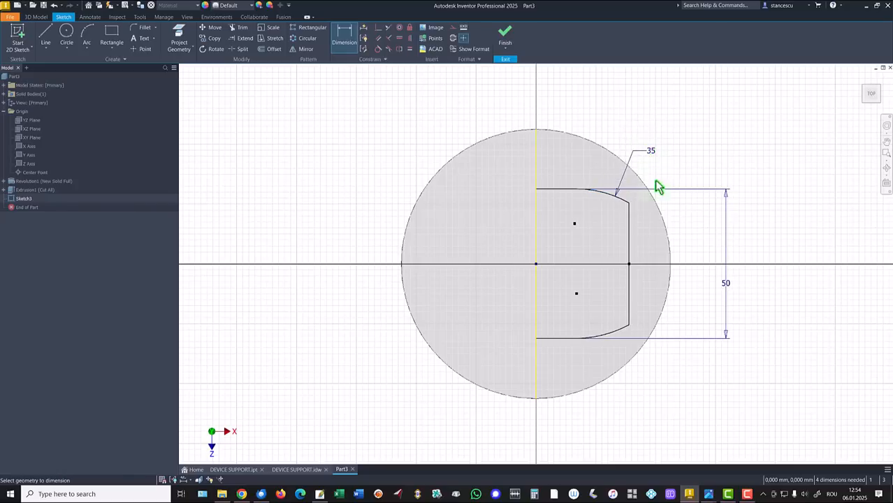
- Dimension the distance from the projected edge to the outline's vertical line as 38 mm
left_click(630, 245)
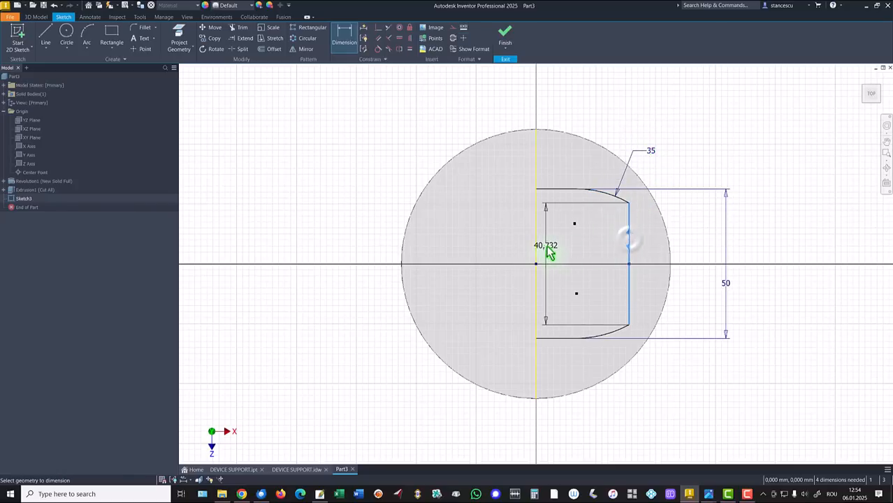
left_click(536, 253)
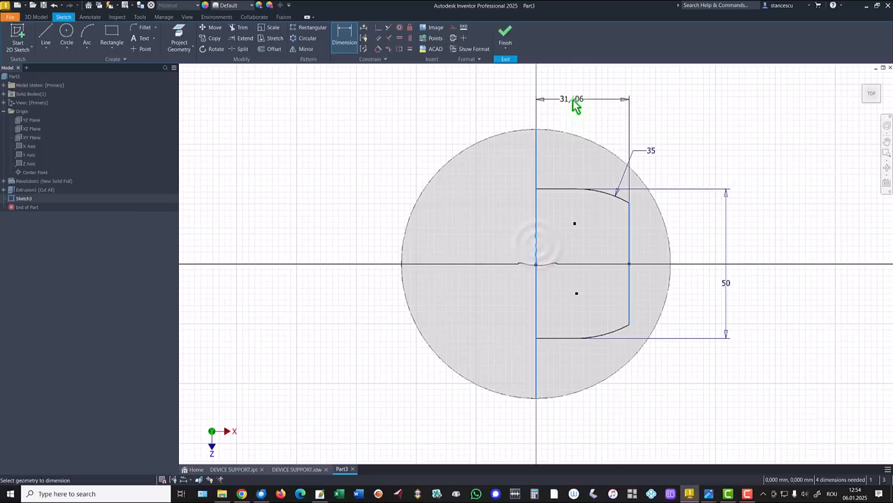
left_click(573, 104)
type("38")
key("Return")
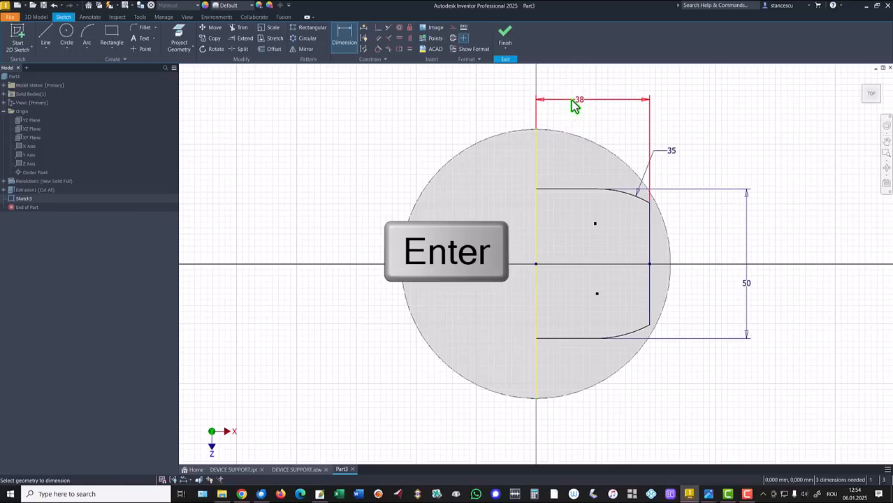
- Dimension the length of the outline's vertical line as 30 mm
left_click(653, 250)
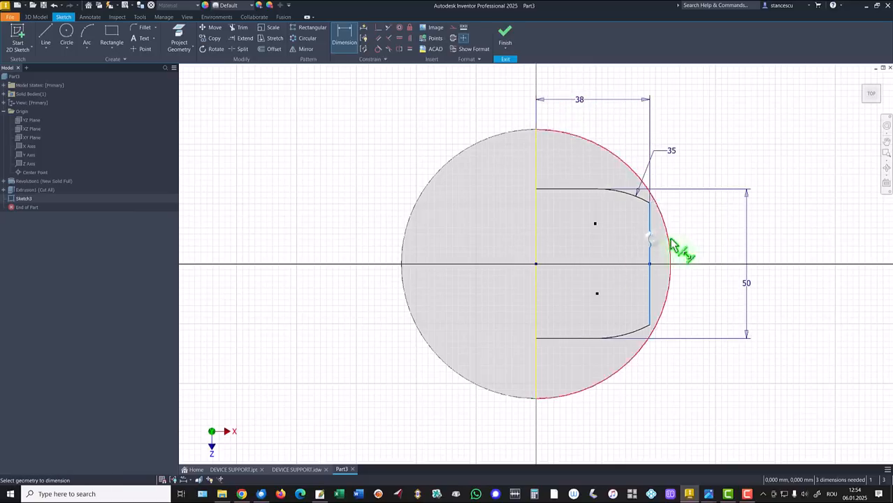
left_click(693, 253)
type("2")
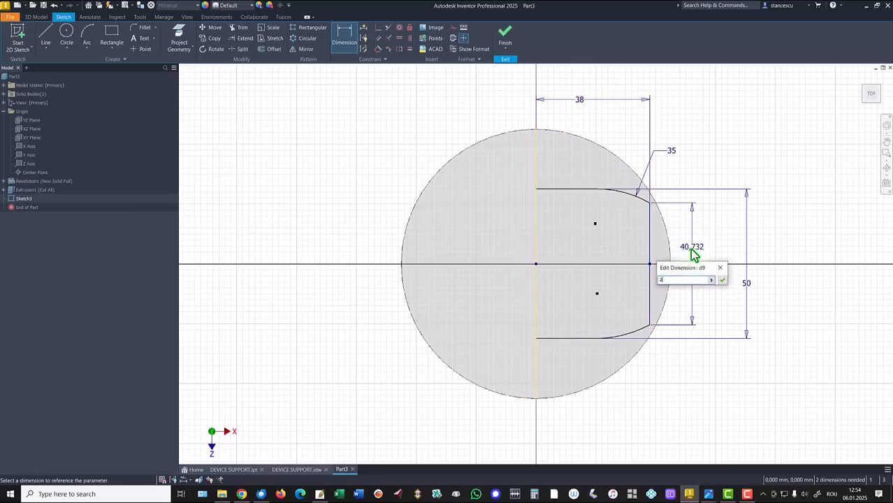
key("BackSpace")
type("32")
key("Return")
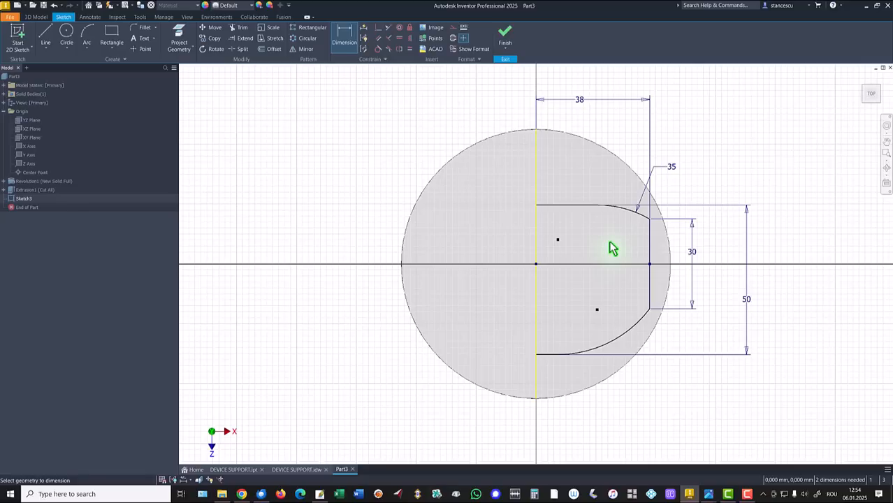
- Make the upper and lower horizontal lines equal in length and the two arcs equal in radius
left_click(592, 301)
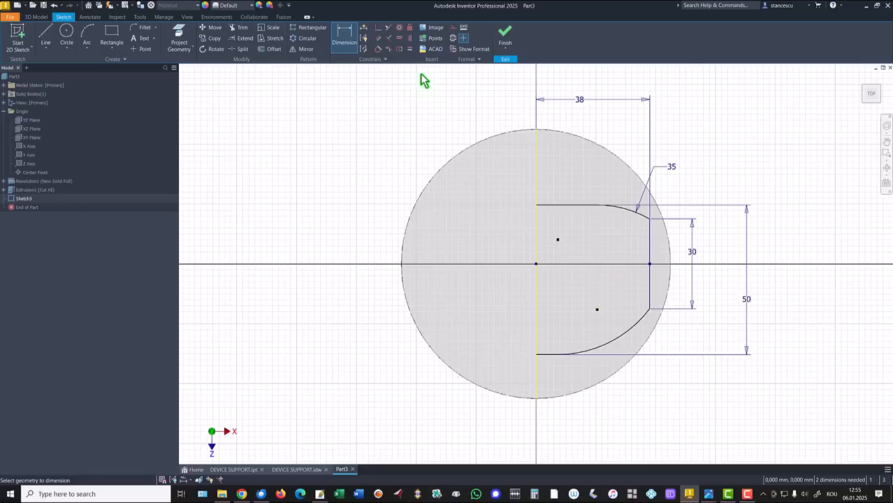
left_click(410, 49)
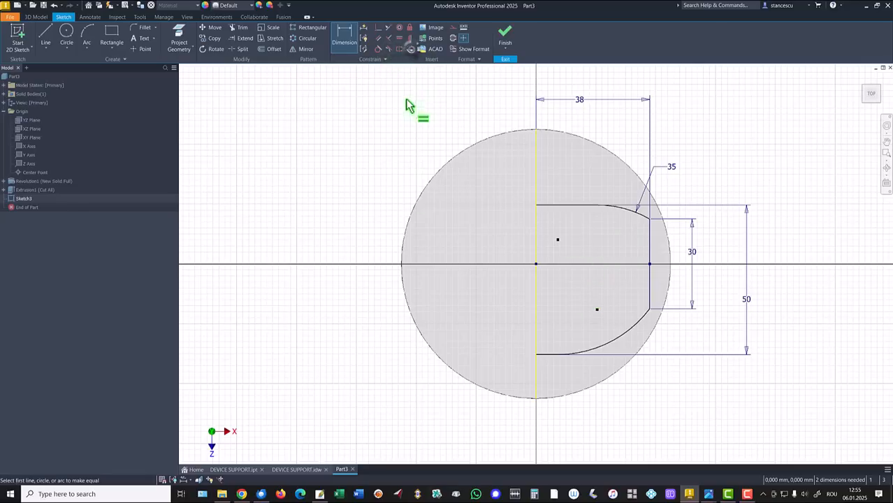
left_click(569, 205)
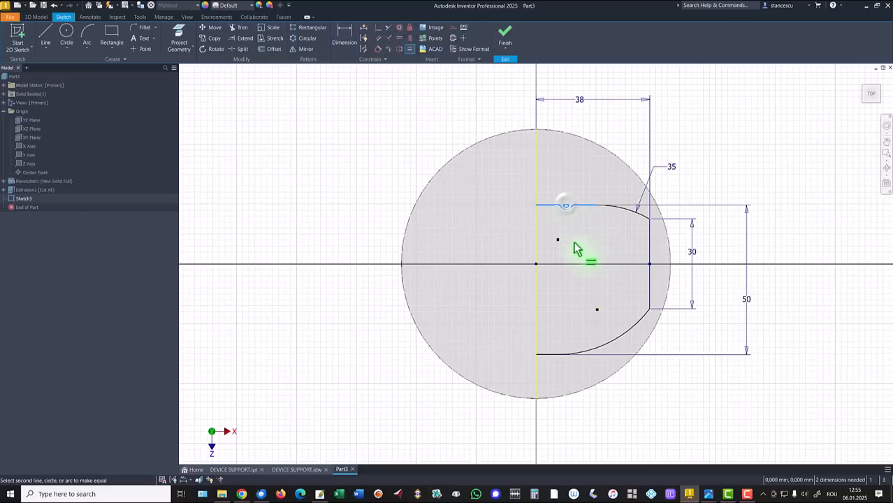
left_click(551, 355)
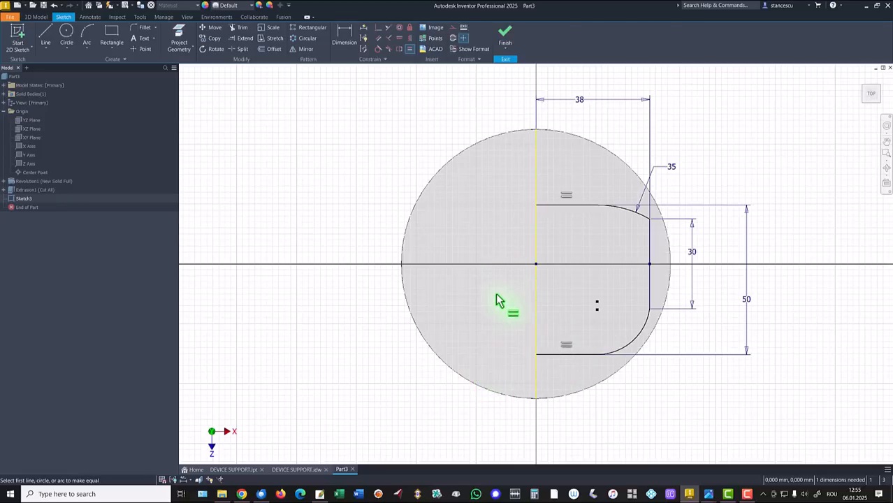
left_click(627, 210)
left_click(639, 321)
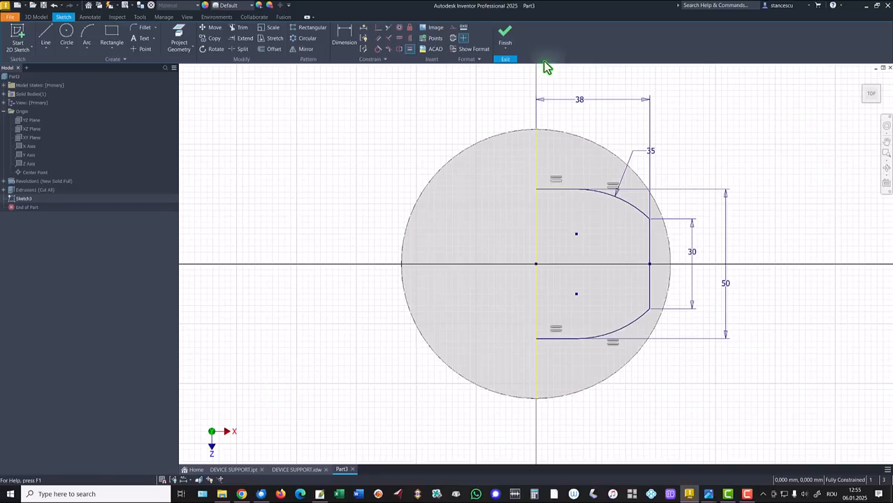
- Finish the sketch and extrude the outline as a join down to the sloped face with the To Next option
left_click(501, 40)
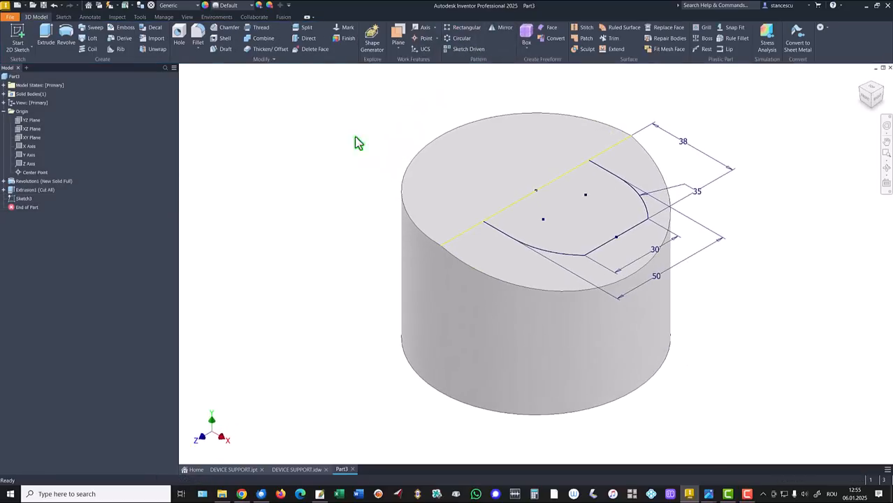
left_click(45, 36)
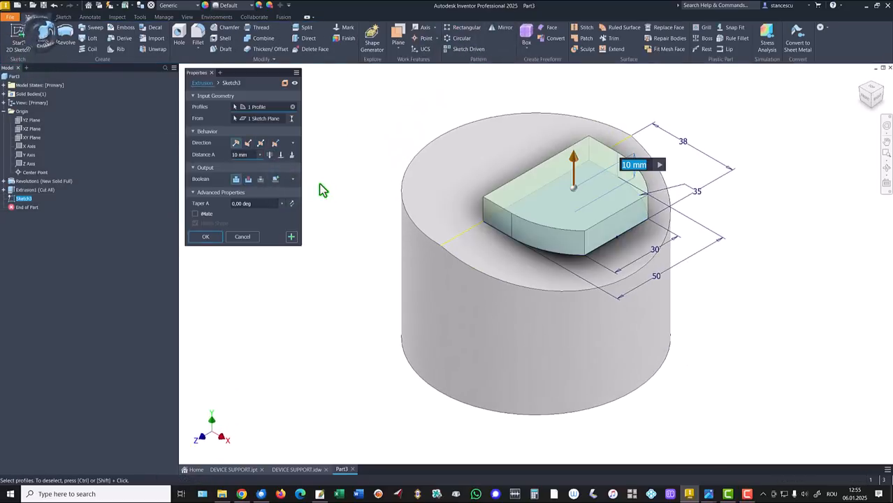
left_click(293, 155)
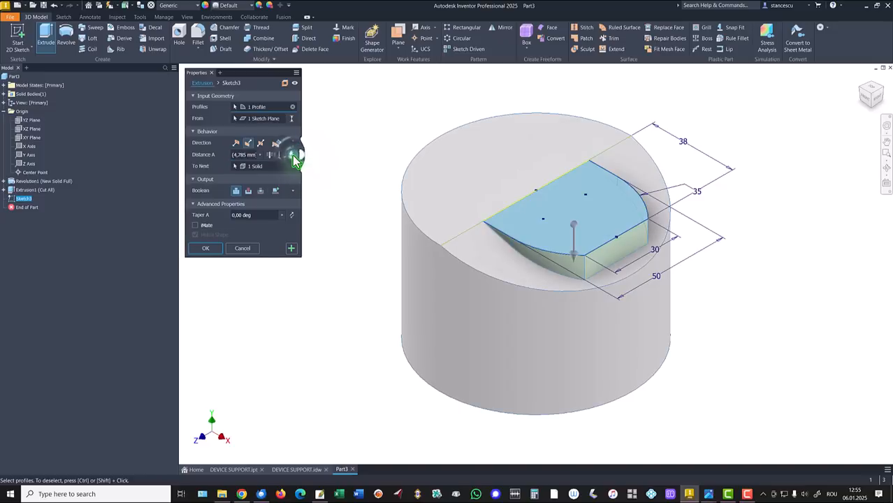
left_click(220, 249)
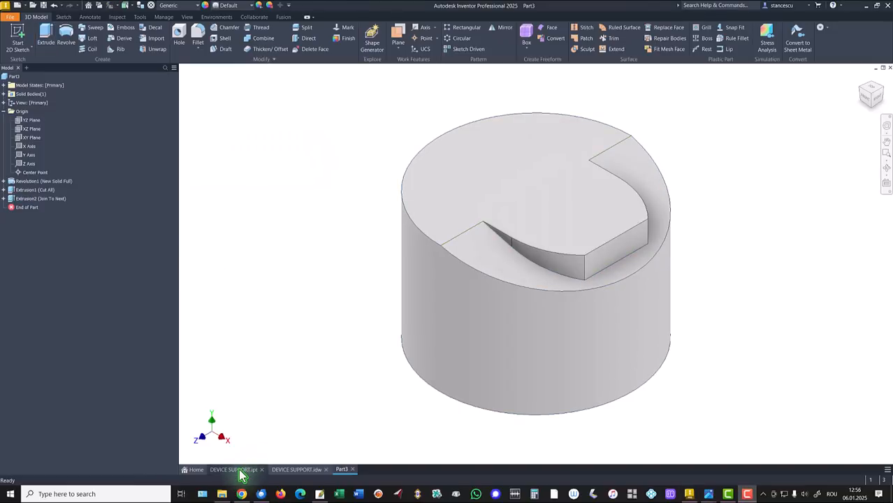
- Examine the raised block's side shape in the finished DEVICE SUPPORT model and its dimensions in the DEVICE SUPPORT.idw drawing
left_click(240, 471)
middle_click_drag(789, 307, 744, 248, "shift")
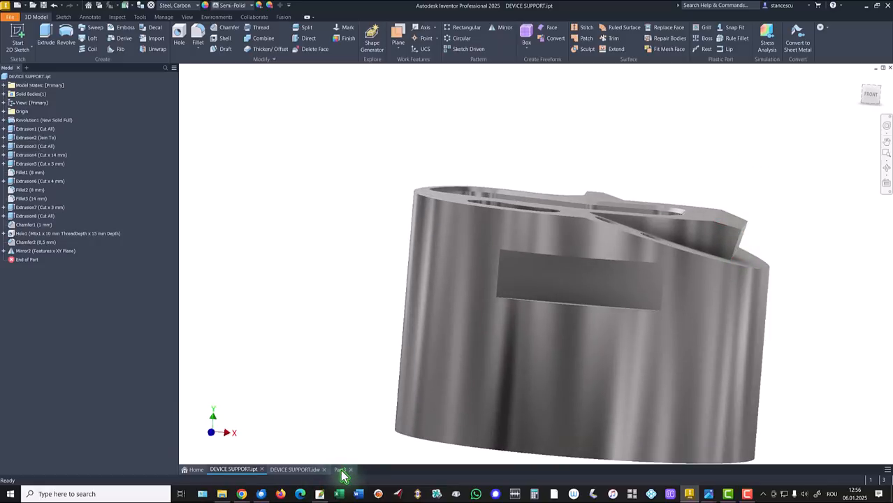
left_click(295, 470)
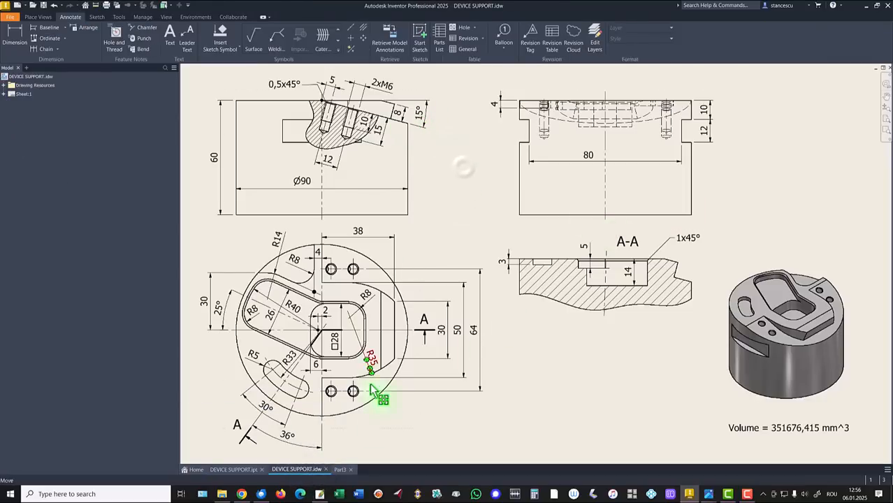
- Return to Part3, start a sketch on the XY Plane and slice the model graphics at the sketch plane
left_click(340, 469)
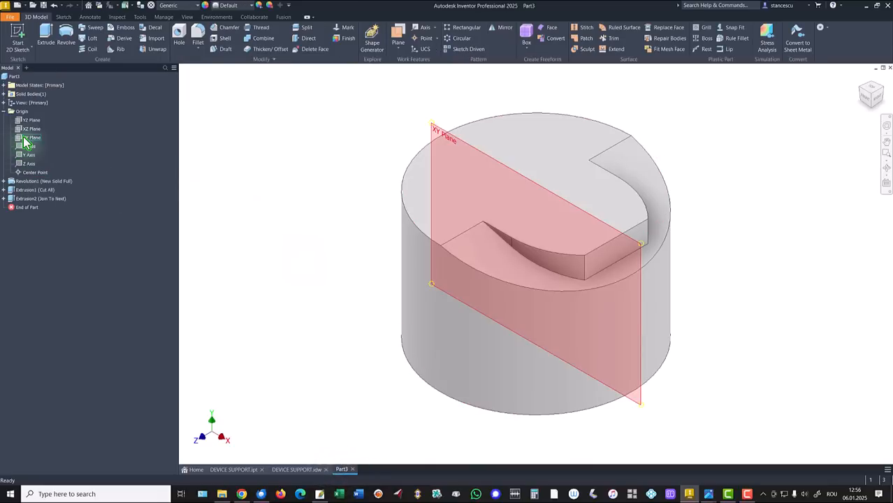
left_click(24, 142)
right_click(26, 142)
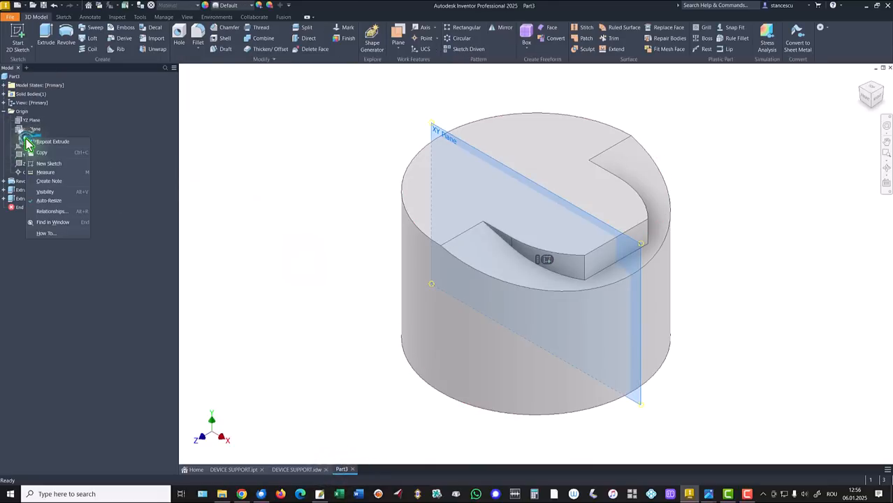
left_click(546, 261)
left_click(546, 262)
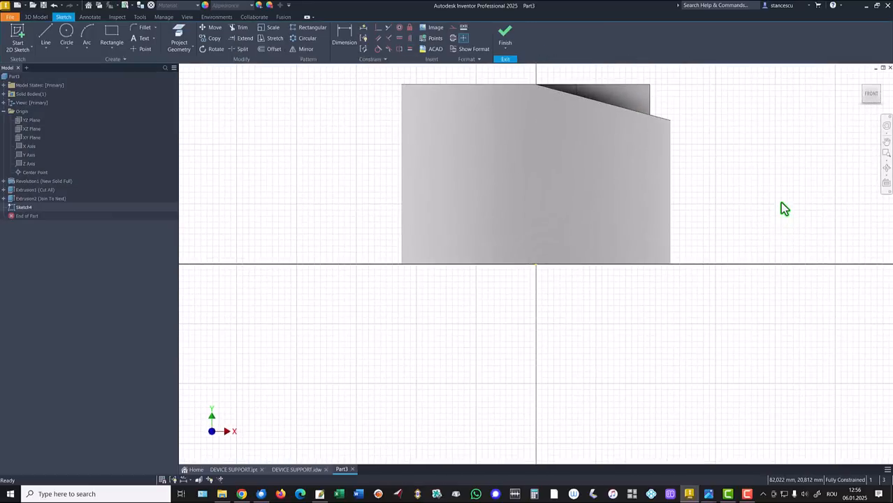
key("F7")
middle_click_drag(739, 168, 731, 277)
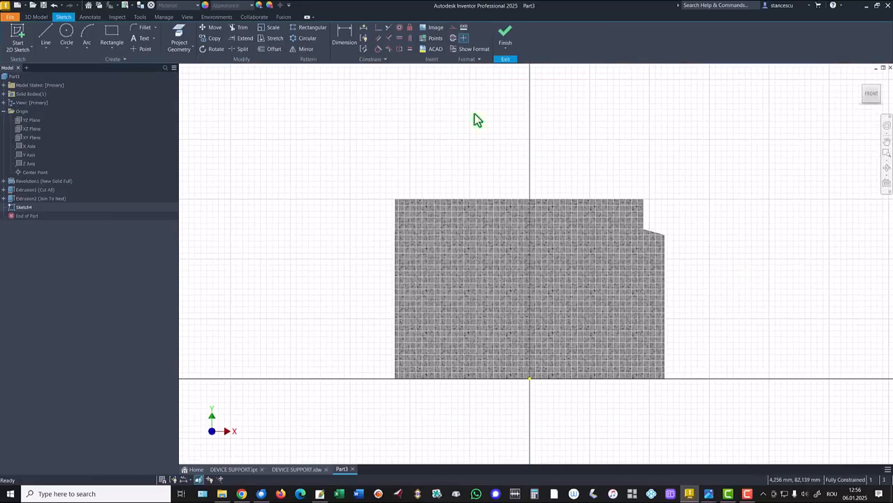
- Draw a slanted line from the raised block's top edge to its outer side, and a perpendicular line about 7 mm long to the slope
left_click(180, 37)
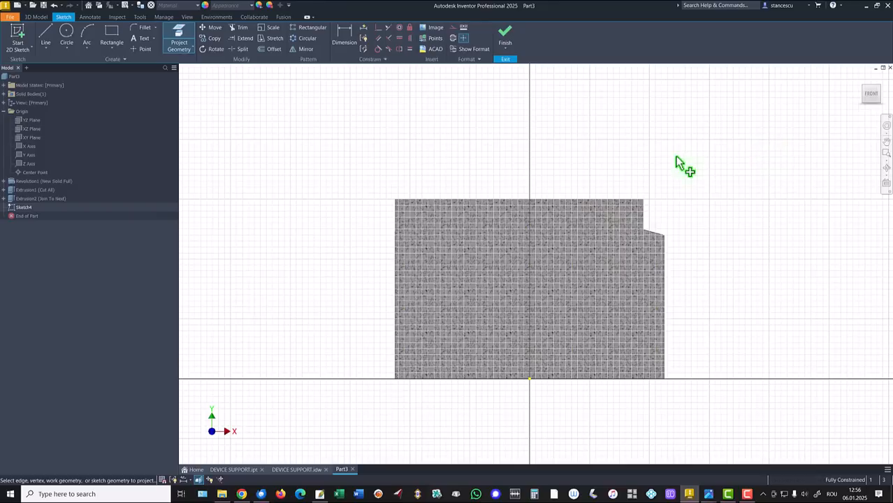
left_click(46, 35)
left_click(615, 201)
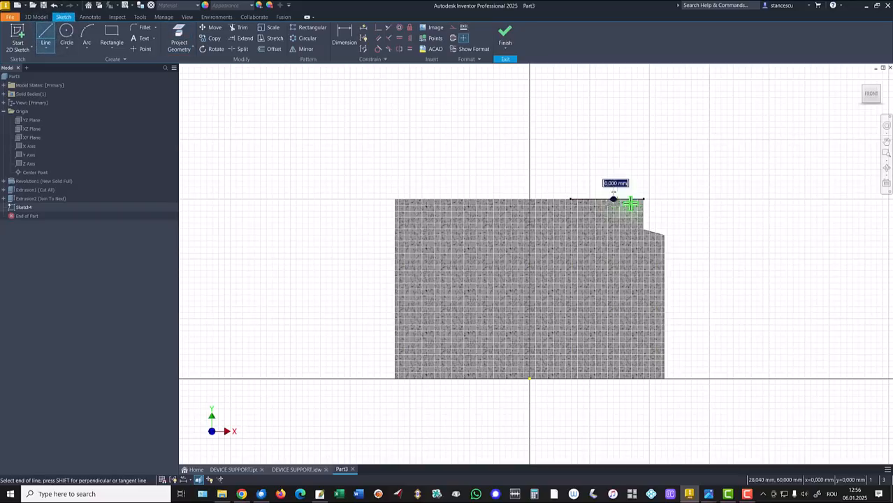
left_click(640, 208)
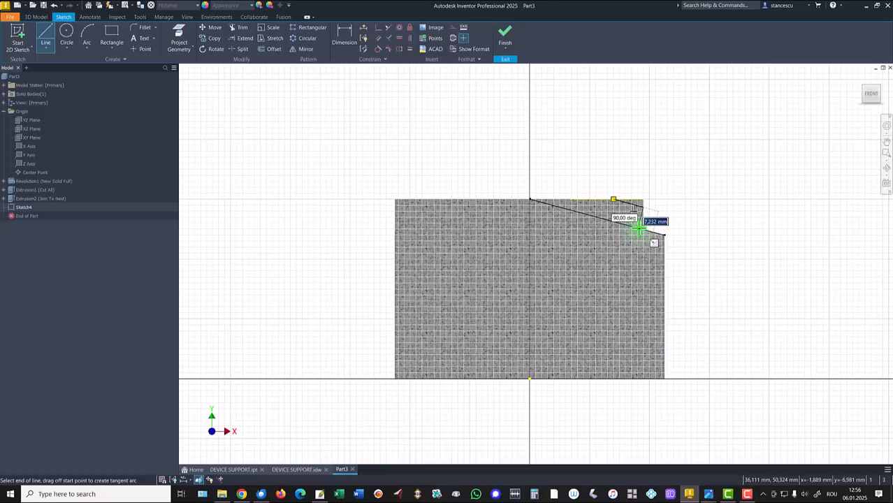
left_click(639, 228)
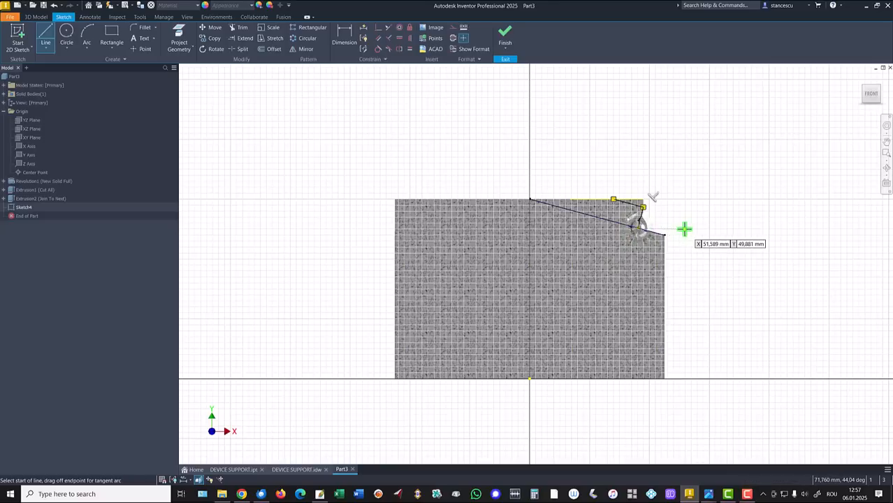
key("Escape")
- Try to add a perpendicular constraint between the two new lines
scroll(694, 216, "up", 3)
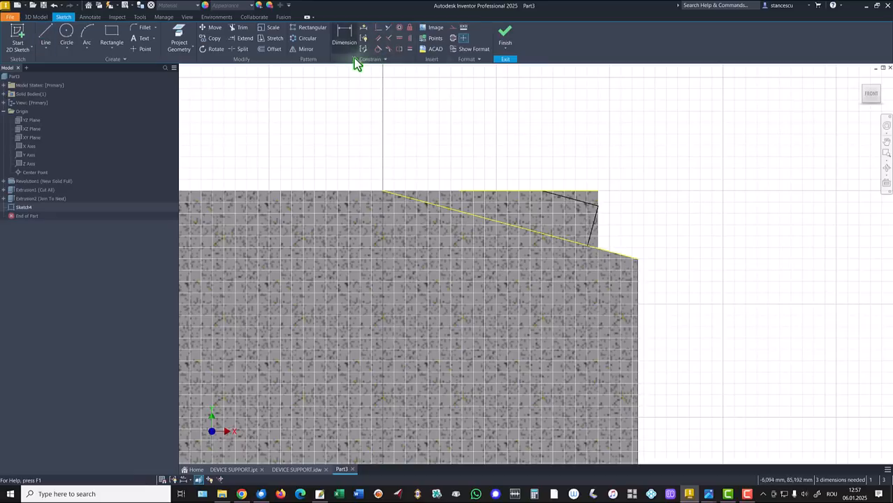
left_click(388, 39)
left_click(589, 202)
left_click(592, 228)
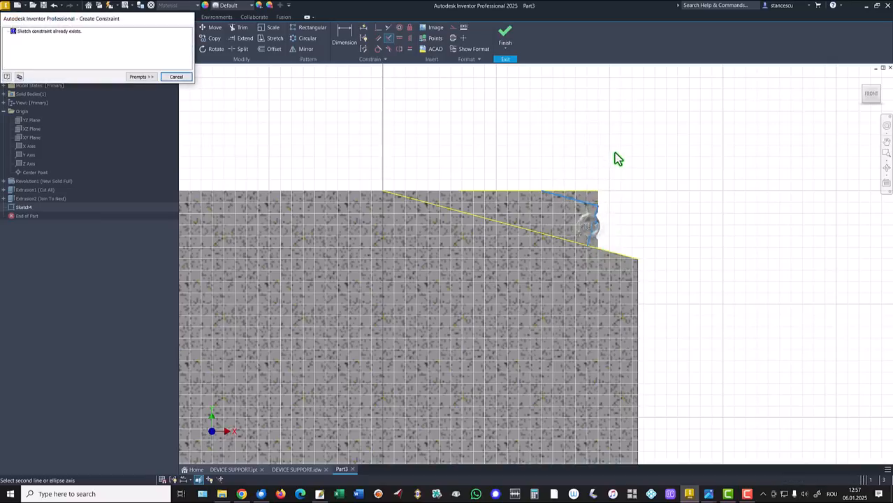
left_click(184, 78)
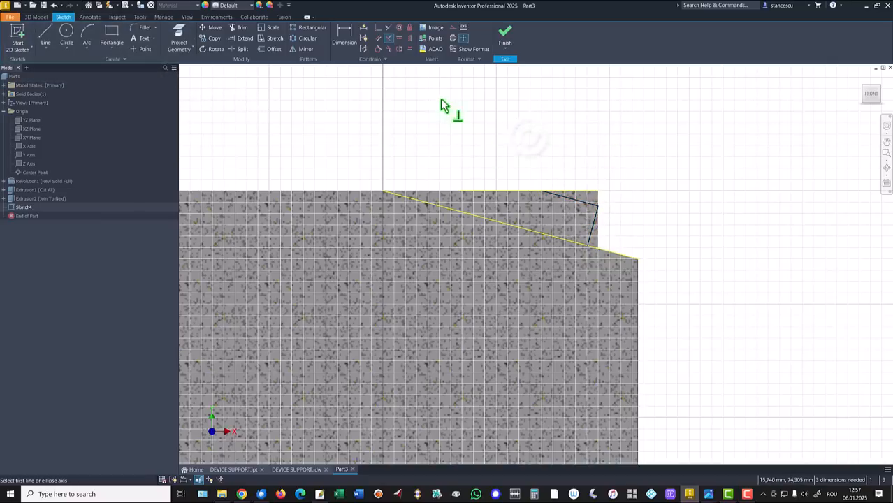
left_click(388, 38)
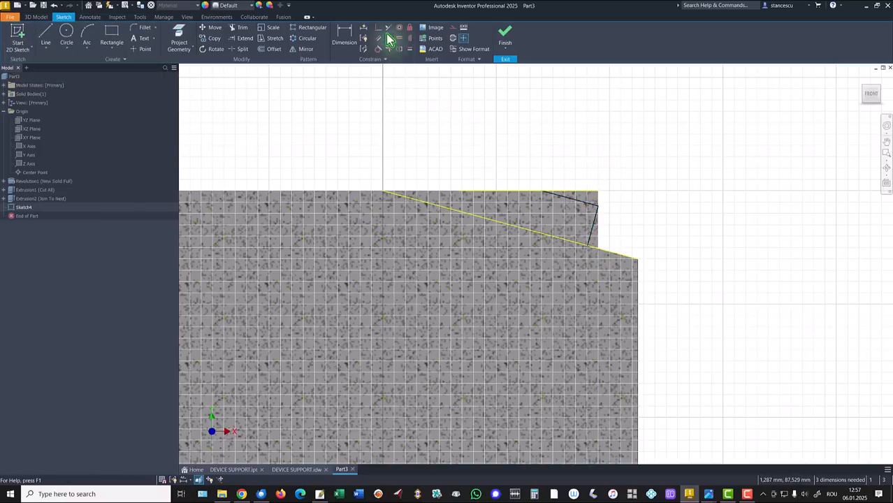
- Try to dimension between the upper slanted line and the sloped edge, and undo that dimension
left_click(344, 33)
left_click(588, 202)
left_click(573, 245)
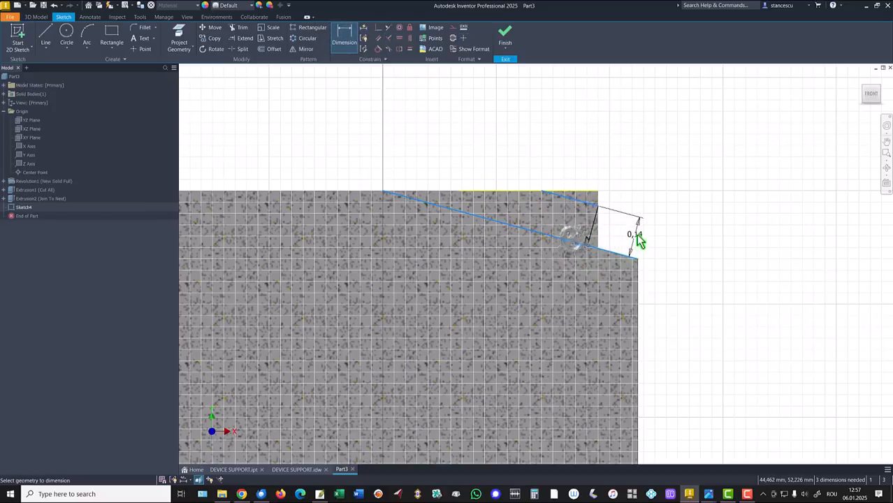
left_click(637, 240)
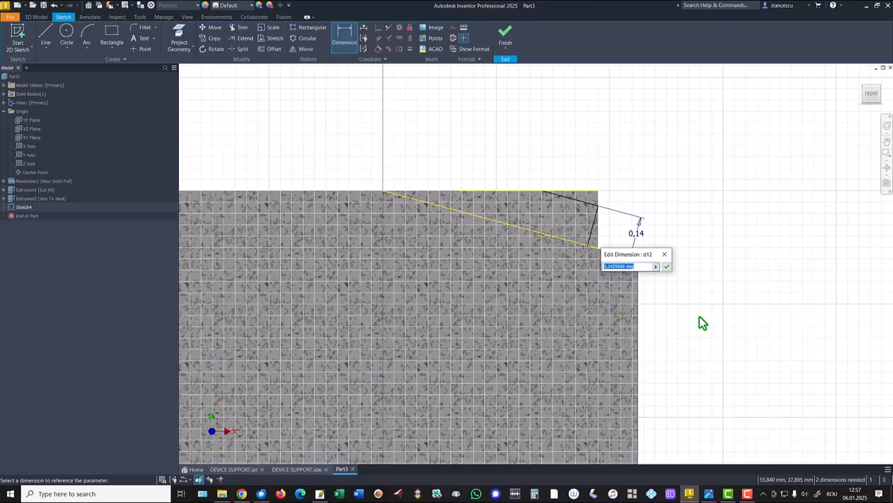
key("Escape")
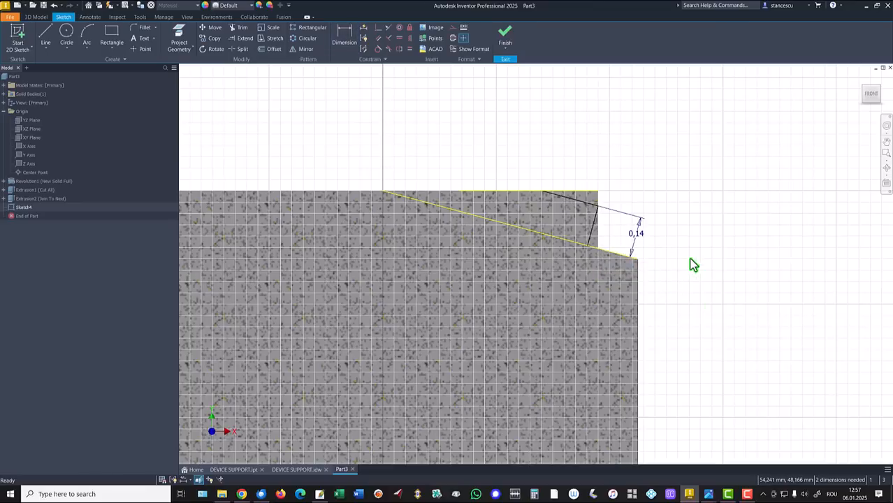
key("ctrl+z")
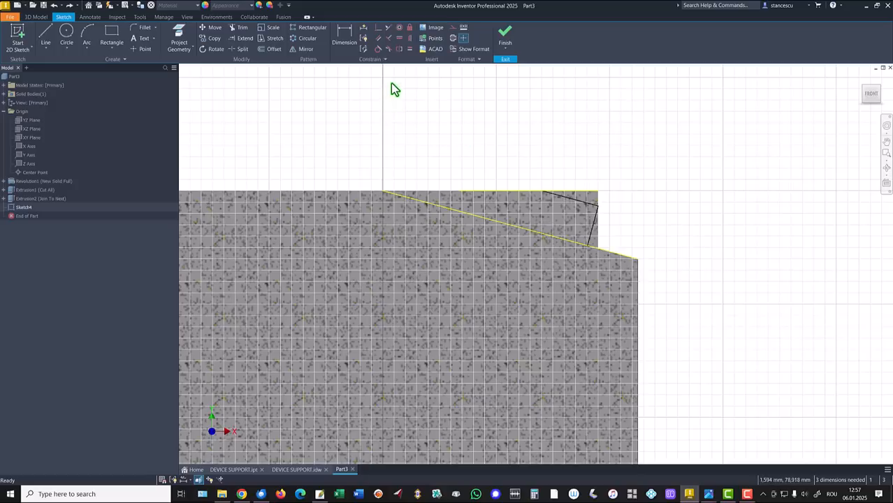
- Constrain the upper slanted line parallel to the projected sloped edge
left_click(382, 40)
left_click(580, 202)
left_click(568, 240)
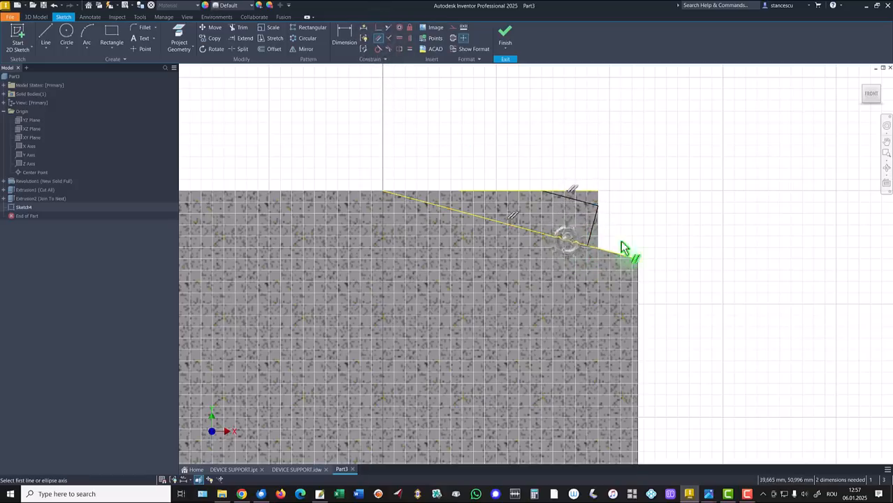
- Dimension the distance between the upper slanted line and the projected sloped edge as 8 mm
left_click(344, 37)
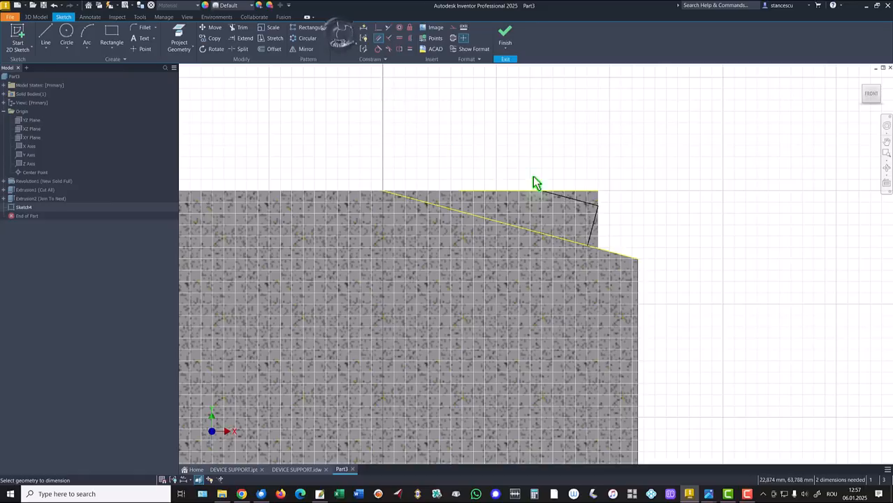
left_click(566, 201)
left_click(556, 237)
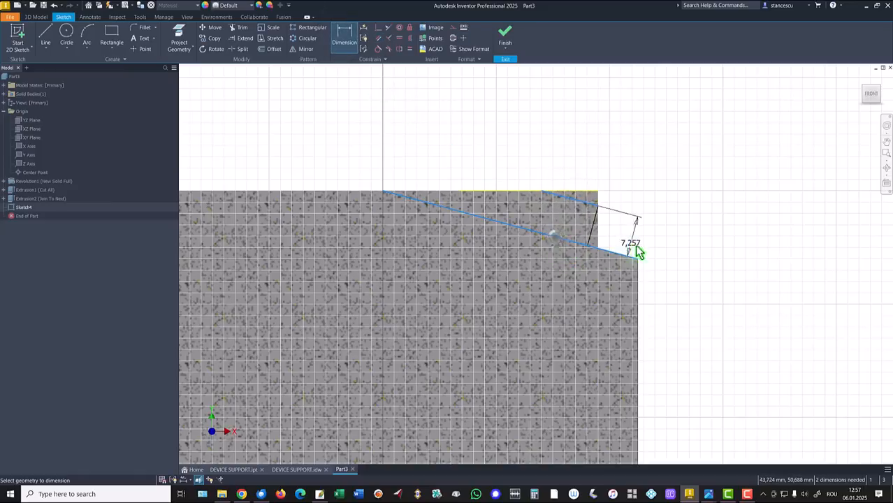
left_click(693, 263)
type("8")
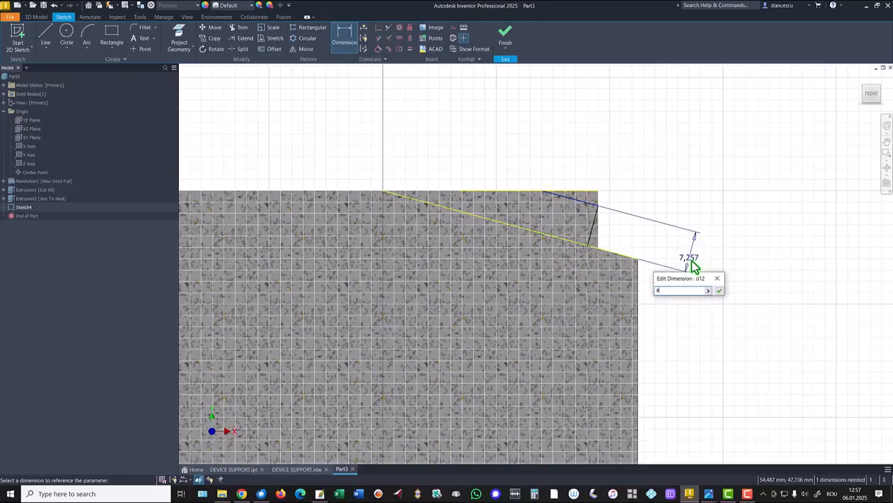
key("Return")
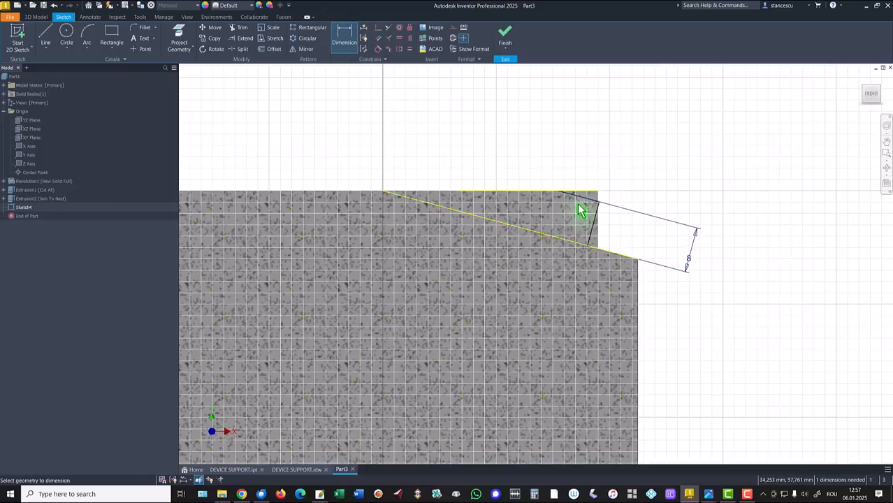
- Constrain the shared corner of the two trim lines coincident with the raised block's vertical outer edge and finish the sketch
scroll(612, 207, "down", 2)
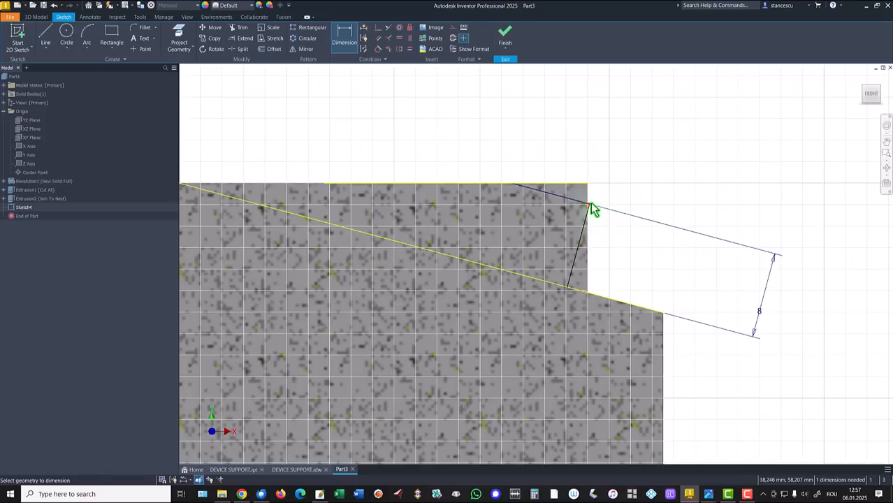
left_click(378, 28)
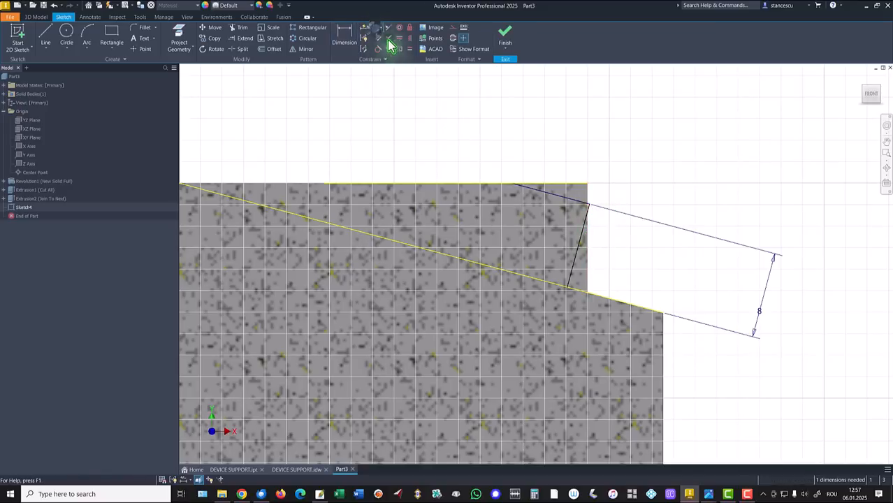
left_click(591, 204)
left_click(588, 235)
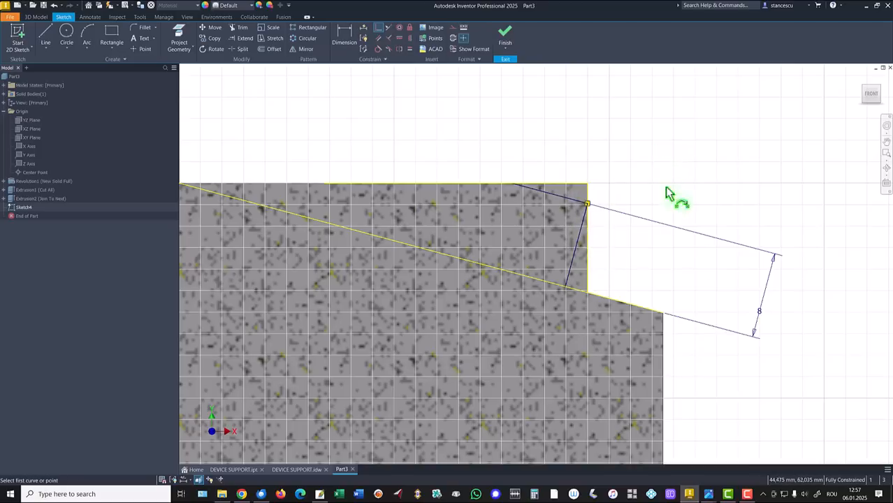
left_click(505, 36)
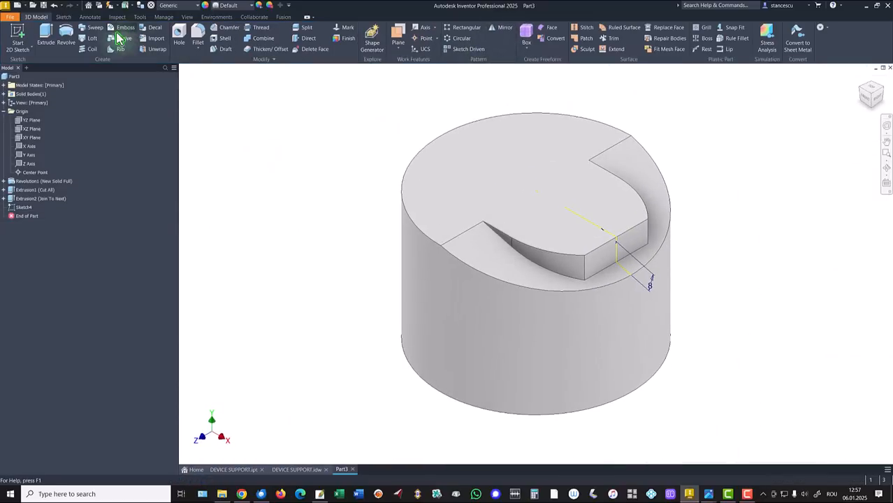
- Extrude both triangular trim profiles as a symmetric through-all cut across the raised block's outer end
left_click(45, 33)
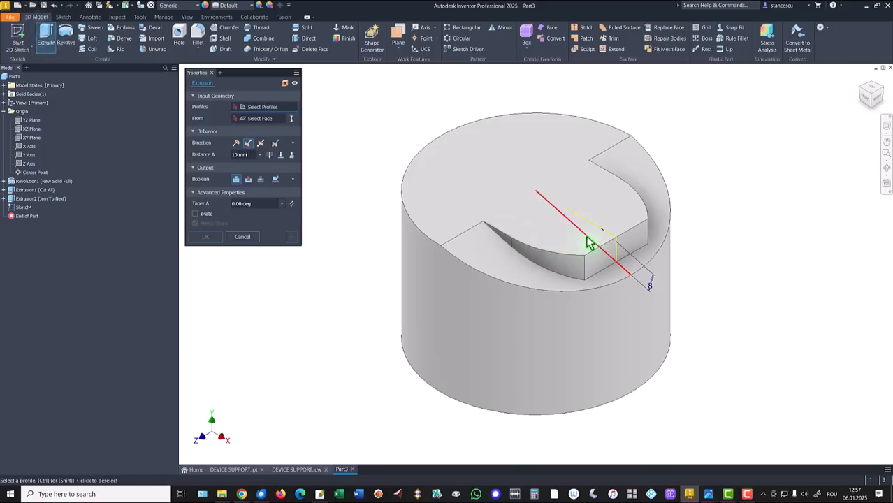
scroll(613, 244, "down", 3)
scroll(614, 244, "down", 2)
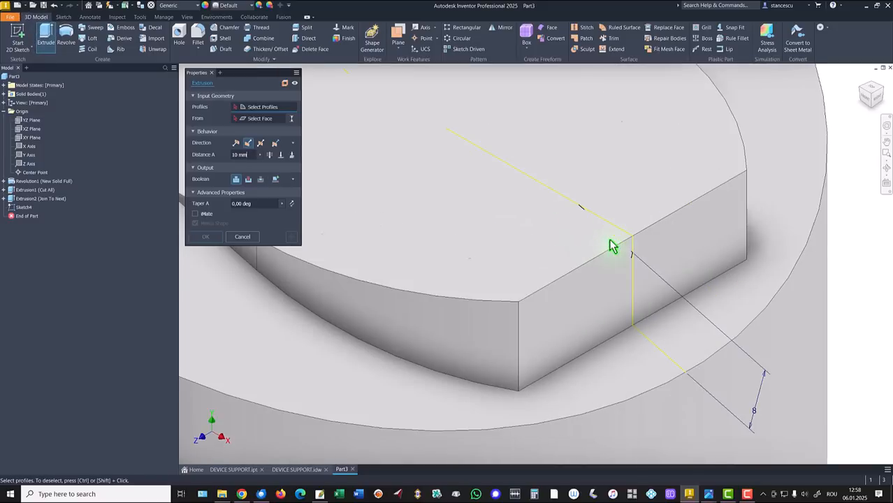
left_click(622, 243)
left_click(629, 305)
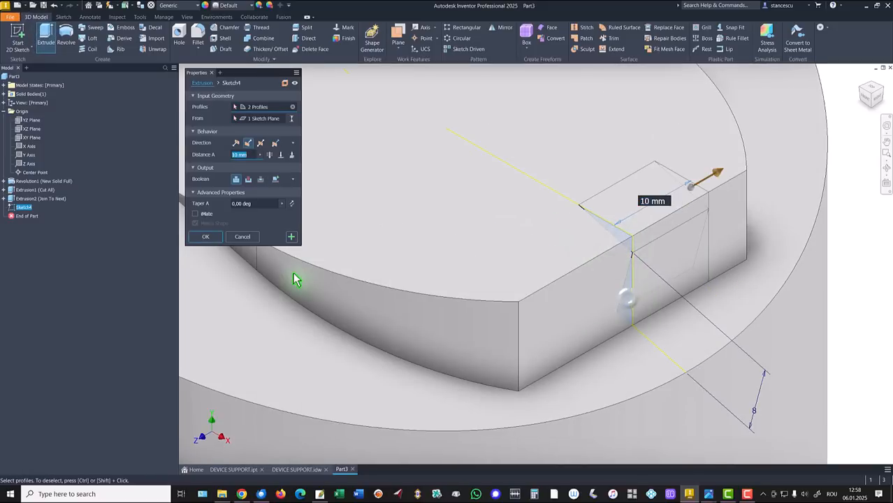
left_click(260, 144)
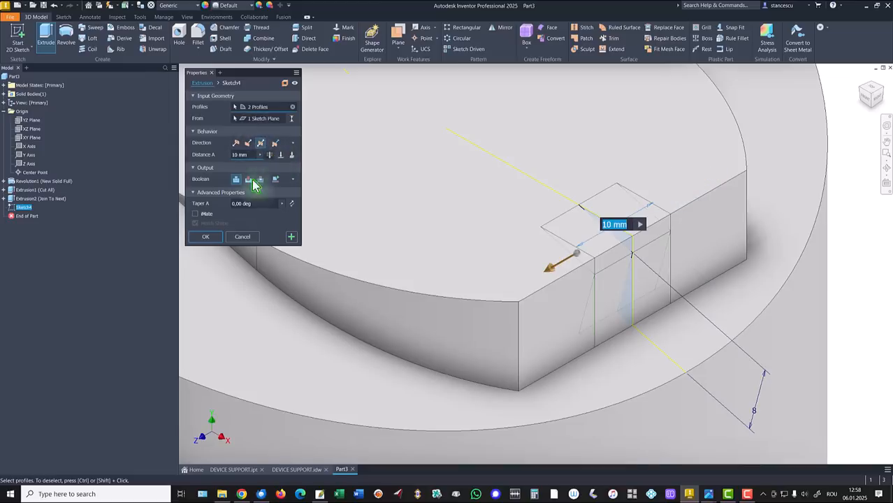
left_click(248, 180)
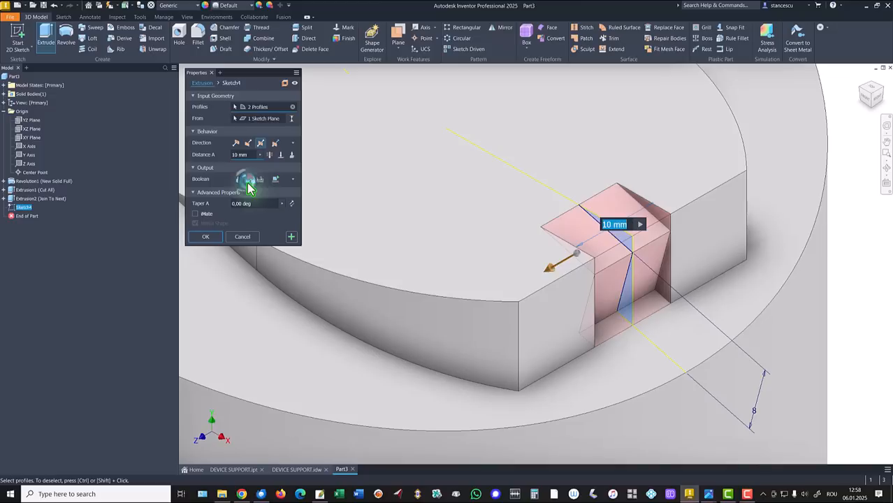
left_click(270, 156)
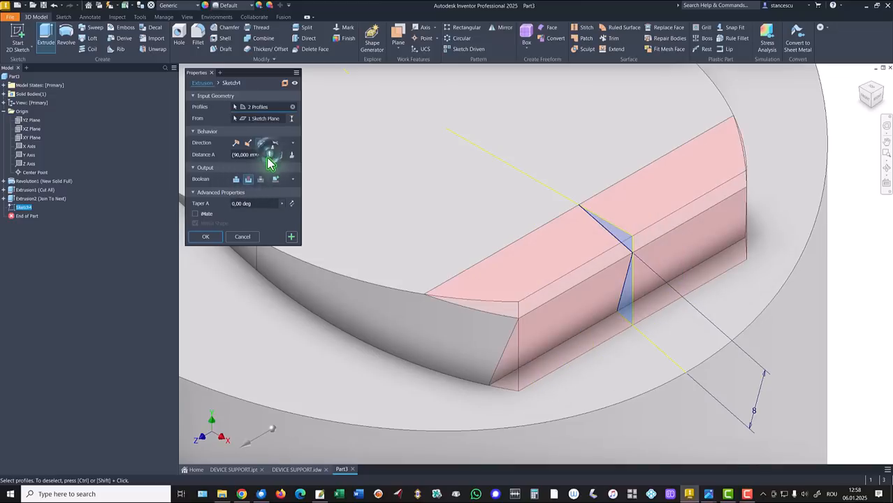
left_click(210, 238)
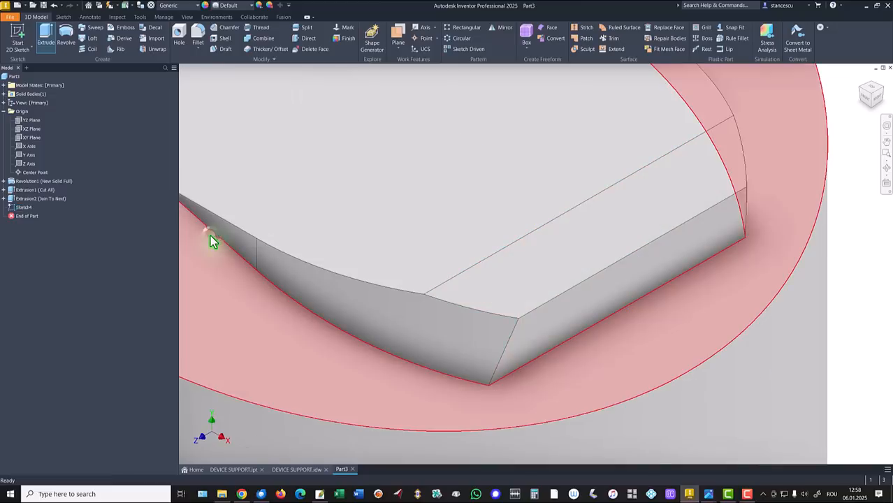
key("F6")
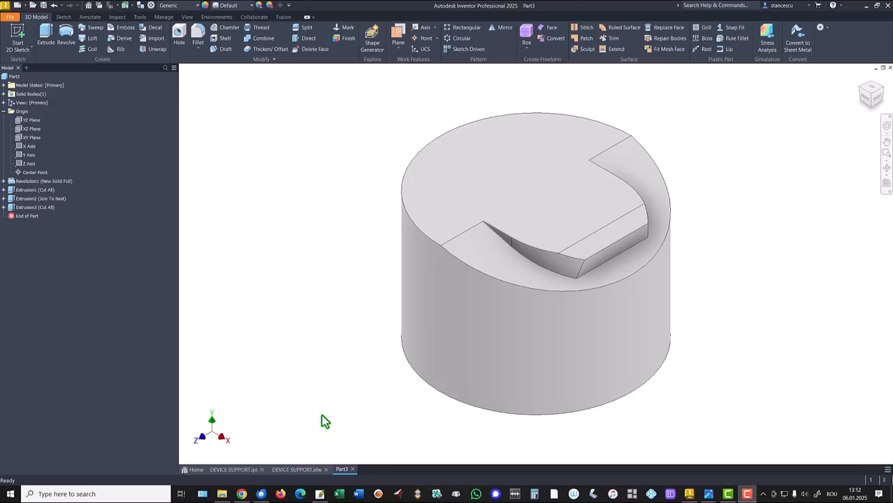
- Consult the DEVICE SUPPORT.idw drawing and start a sketch on Part3's flat top face
left_click(283, 469)
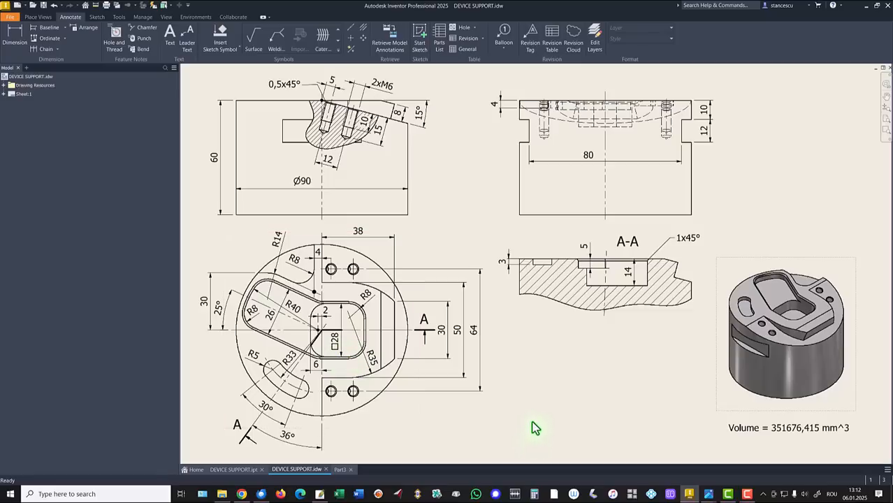
left_click(340, 469)
left_click(587, 203)
left_click(647, 199)
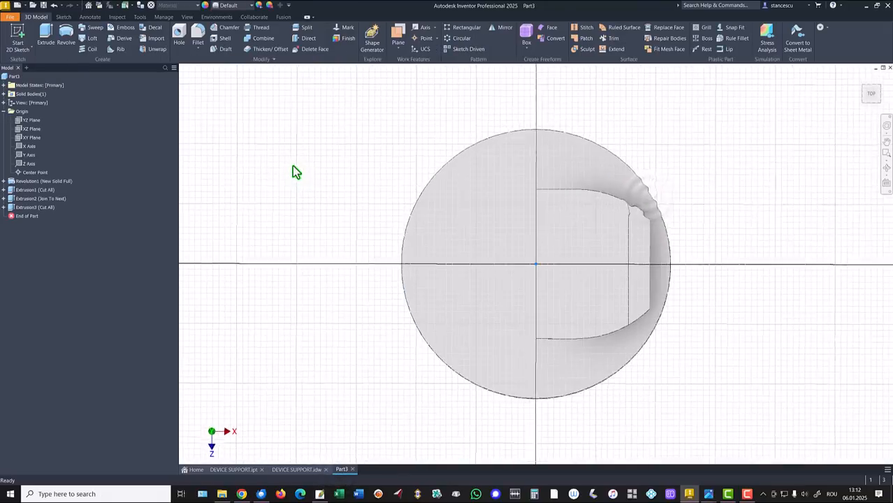
- Draw a rectangle enclosing the sketch origin and constrain two adjacent sides equal to make it a square
left_click(112, 35)
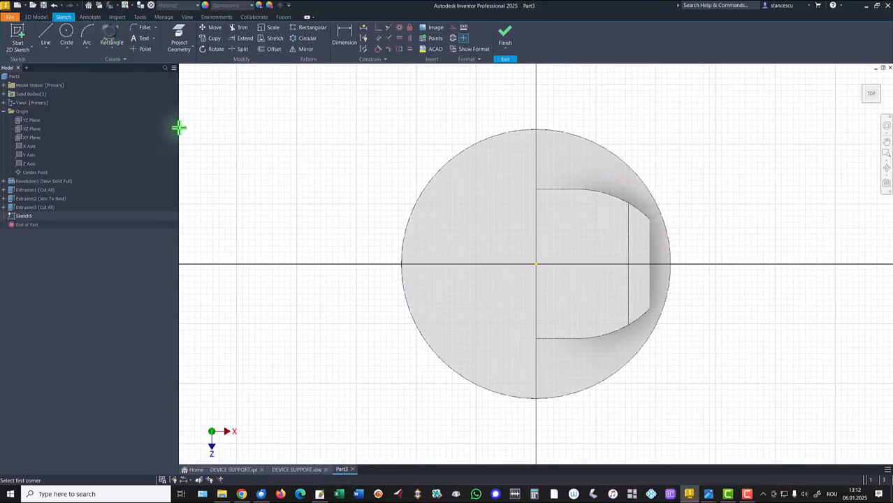
left_click(493, 227)
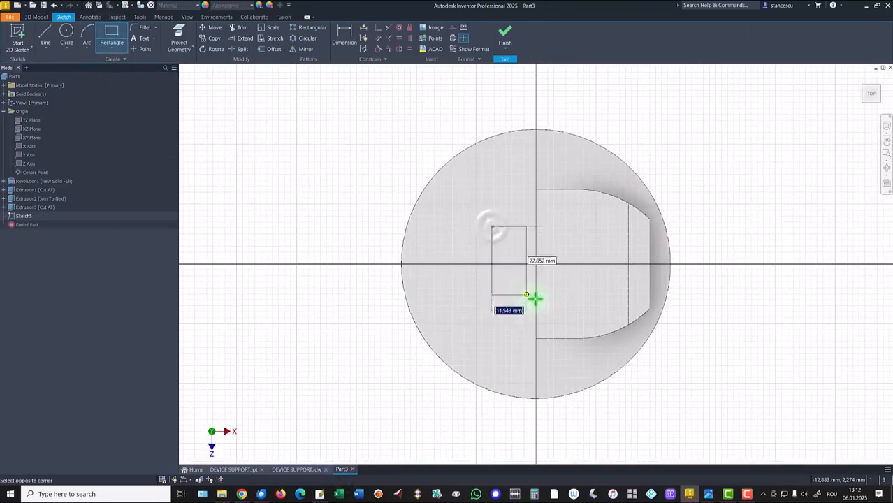
left_click(598, 305)
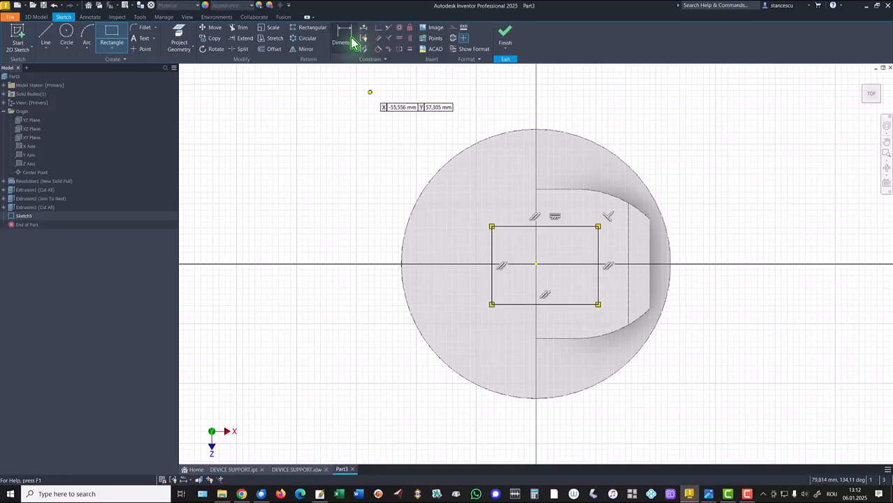
left_click(410, 49)
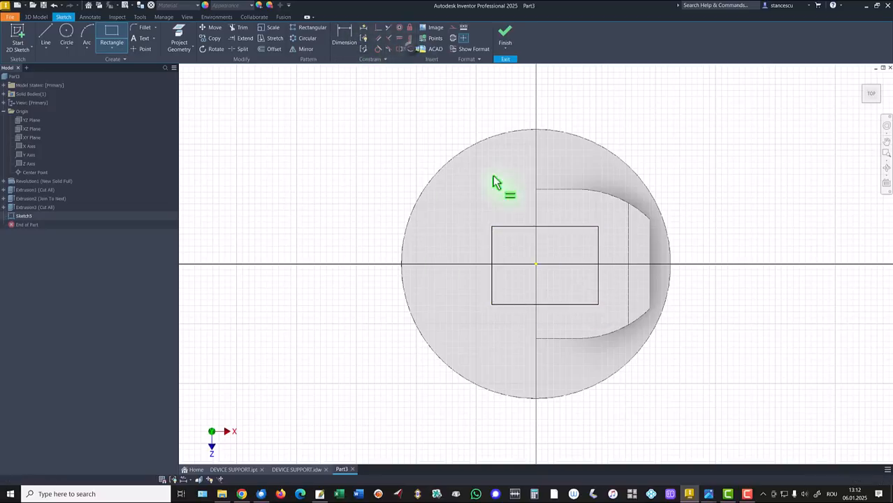
left_click(552, 227)
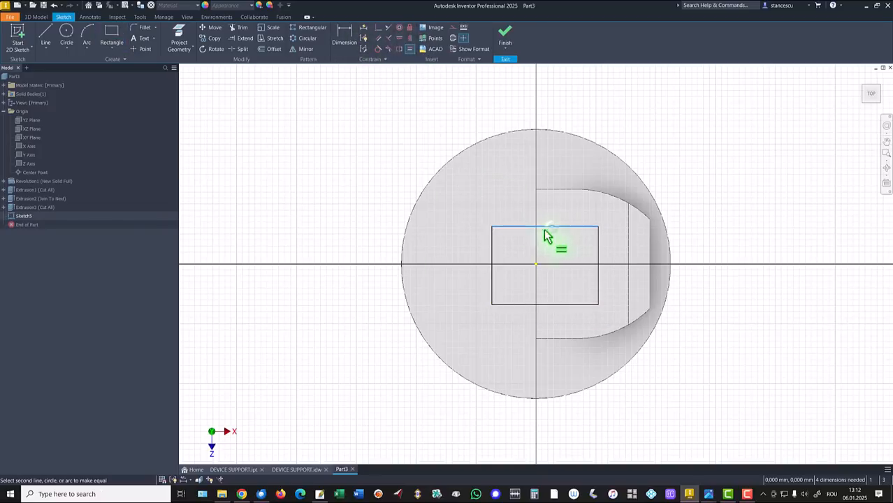
left_click(493, 253)
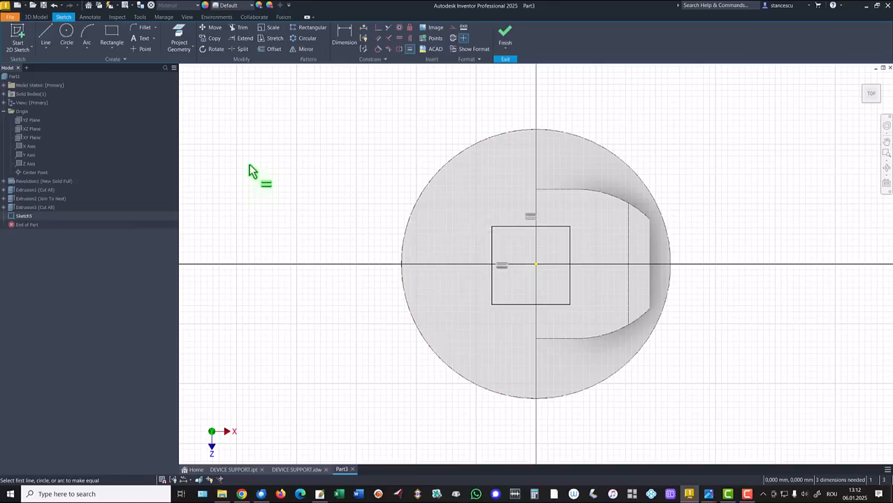
- Dimension the square's vertical side farthest from the raised block's outer end at 6 mm from the origin
left_click(344, 35)
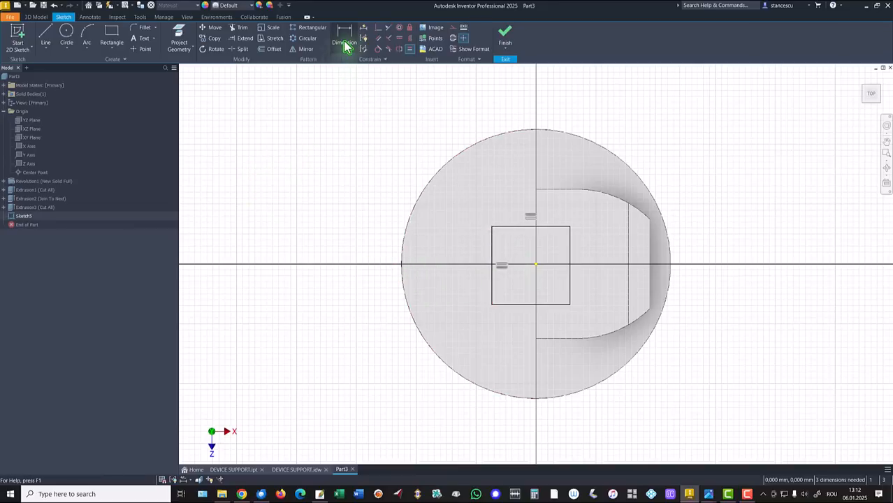
left_click(536, 264)
left_click(493, 287)
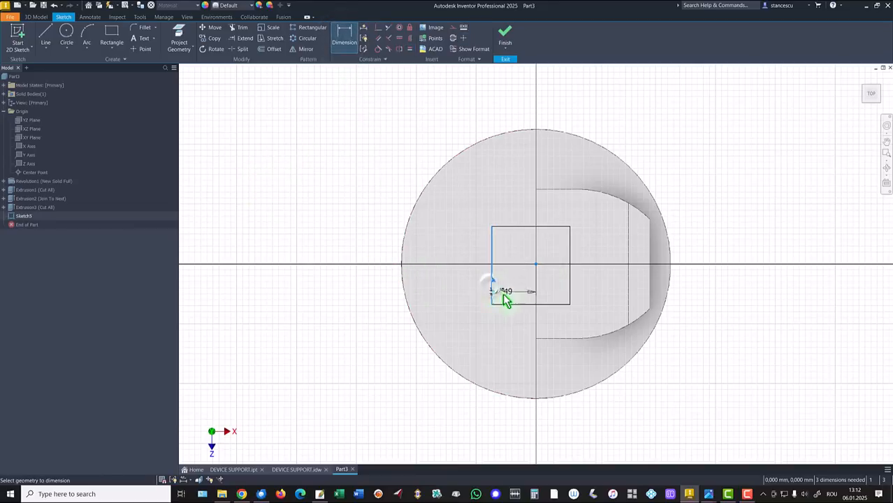
left_click(525, 324)
type("6")
key("Return")
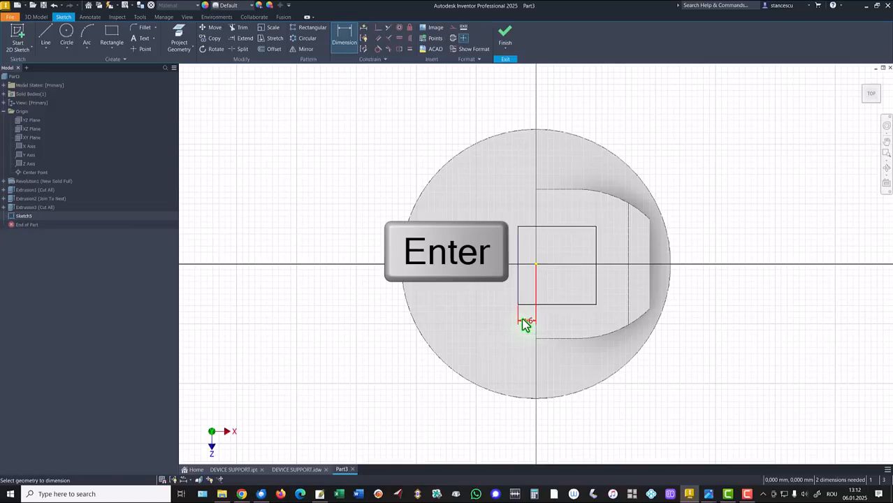
- Align the midpoint of the square's opposite vertical side horizontally with the origin and set the square's side length to 28 mm
left_click(400, 39)
left_click(536, 265)
left_click(596, 267)
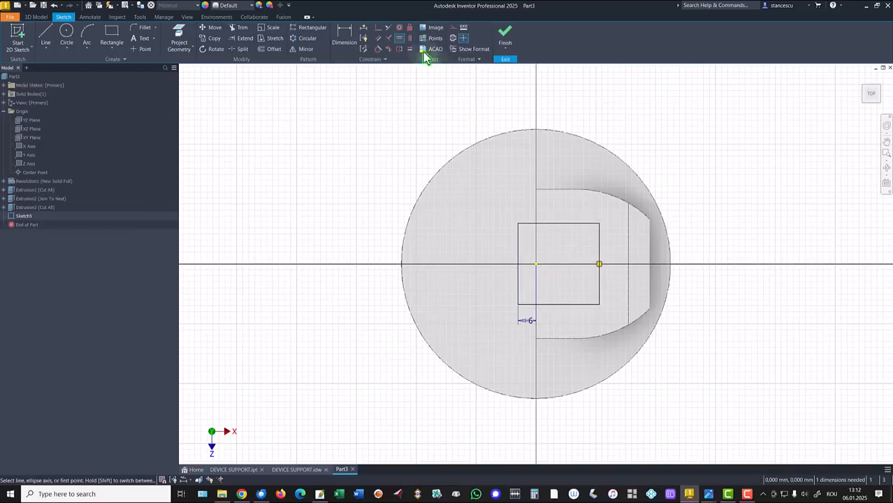
left_click(343, 33)
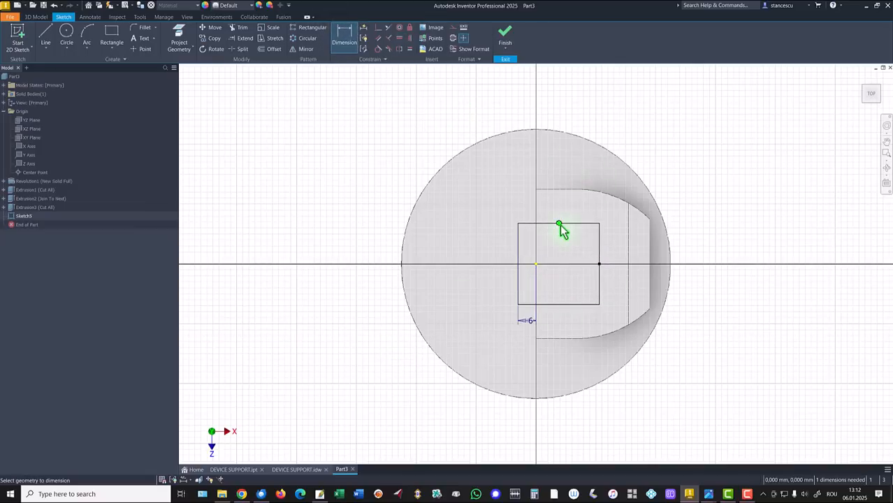
left_click(584, 230)
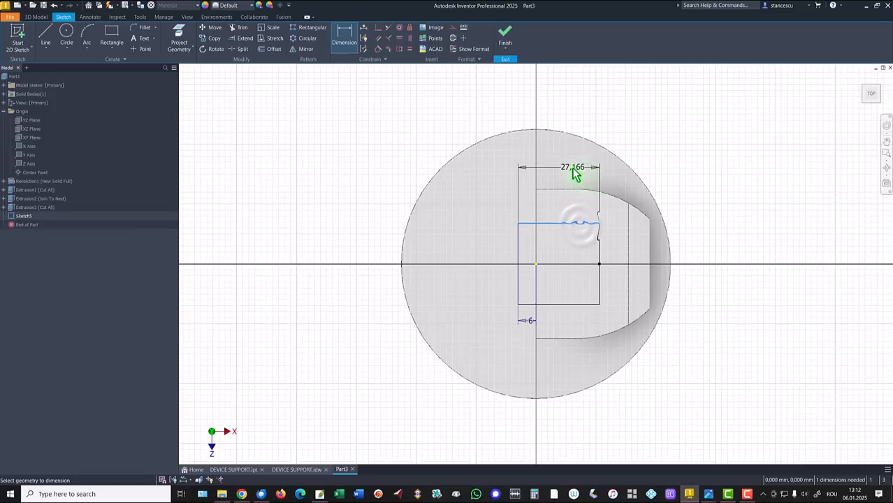
left_click(573, 171)
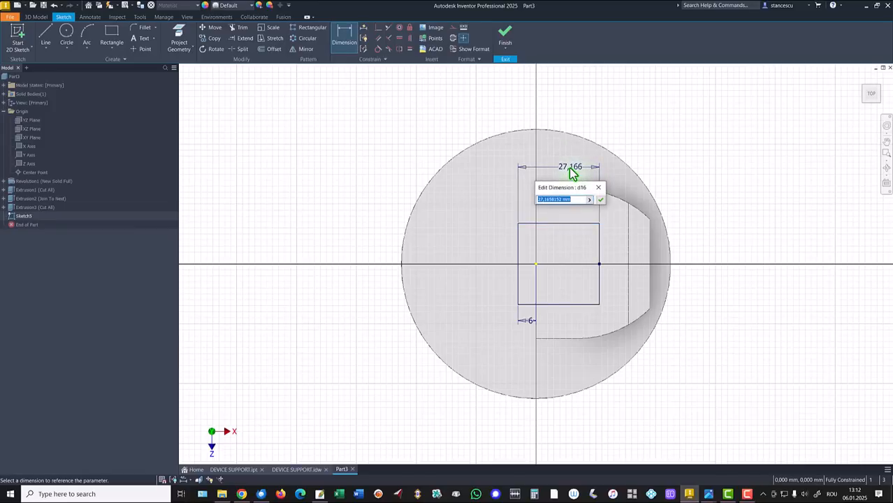
key("Return")
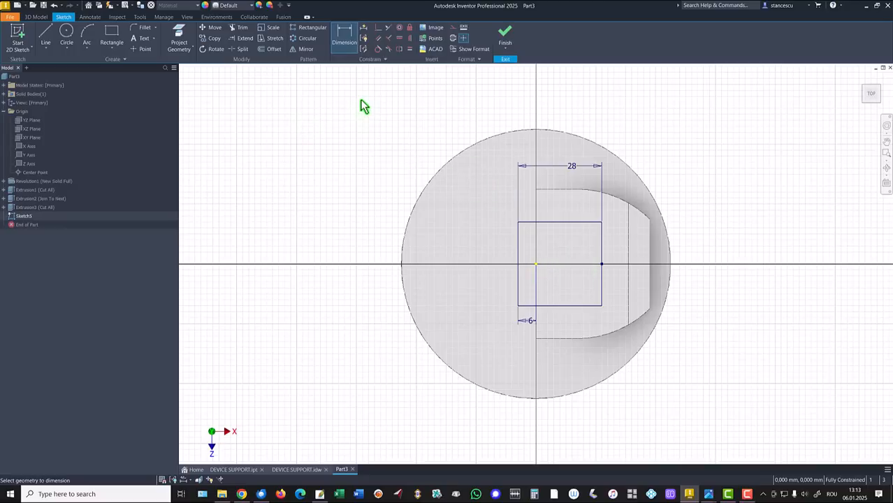
- Fillet all four corners of the square with an 8 mm radius and finish the sketch
left_click(145, 28)
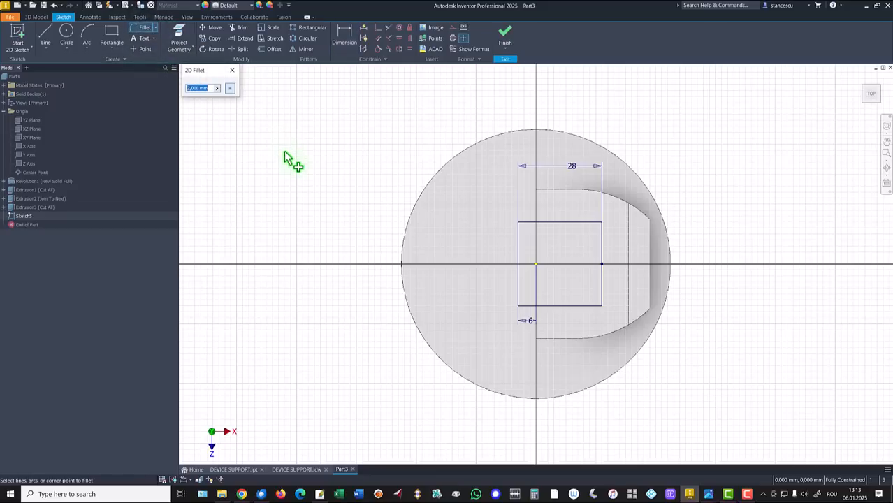
type("6")
left_click(520, 225)
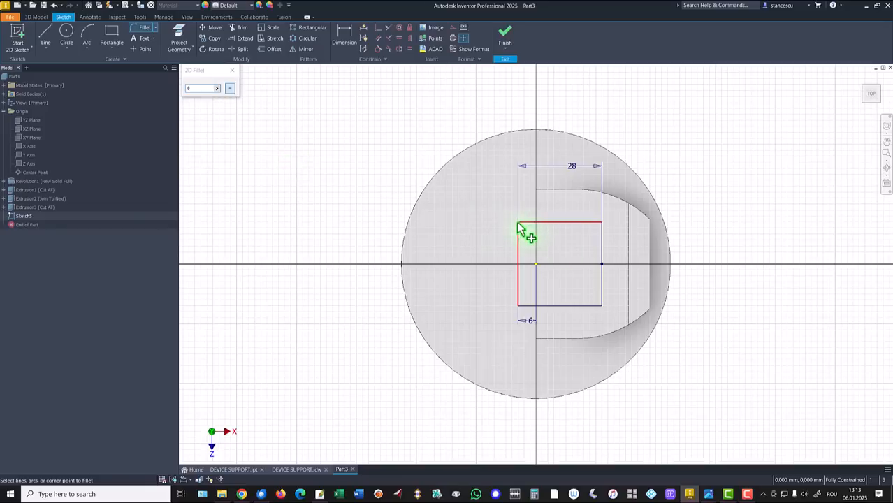
left_click(518, 306)
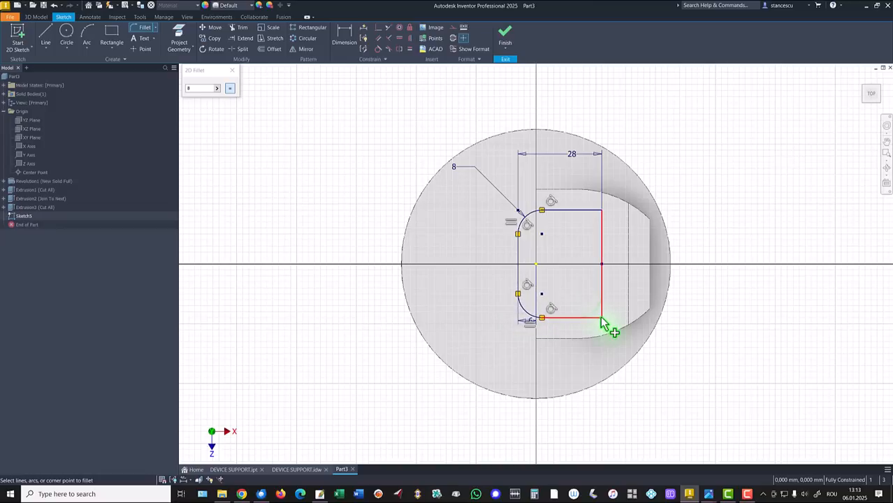
left_click(602, 322)
left_click(605, 226)
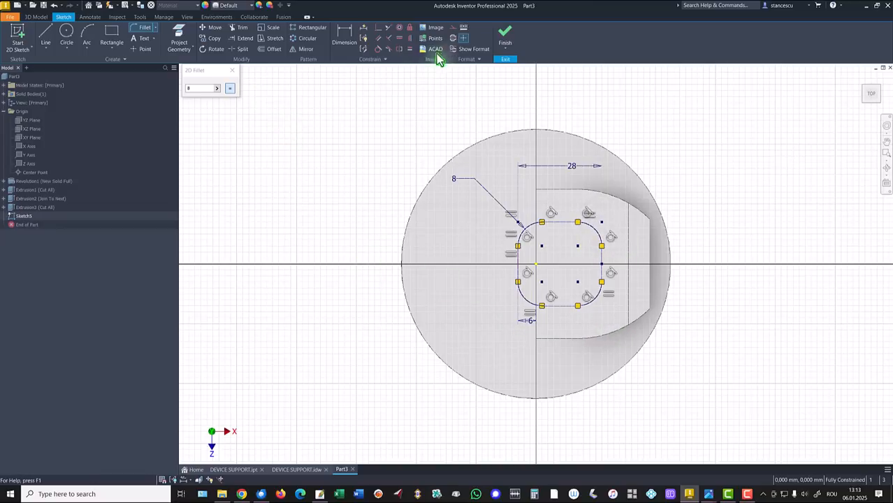
left_click(505, 46)
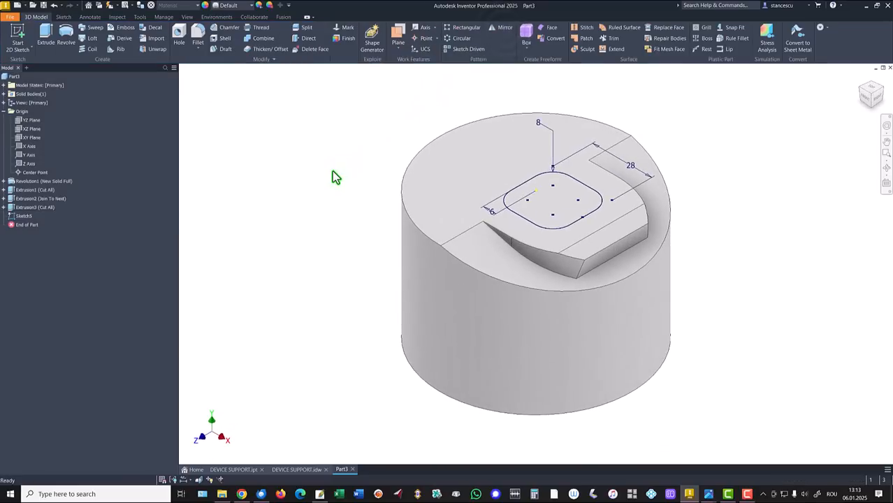
- Check the pocket depth in the drawing and cut-extrude the rounded square profile 14 mm down into the part
left_click(296, 470)
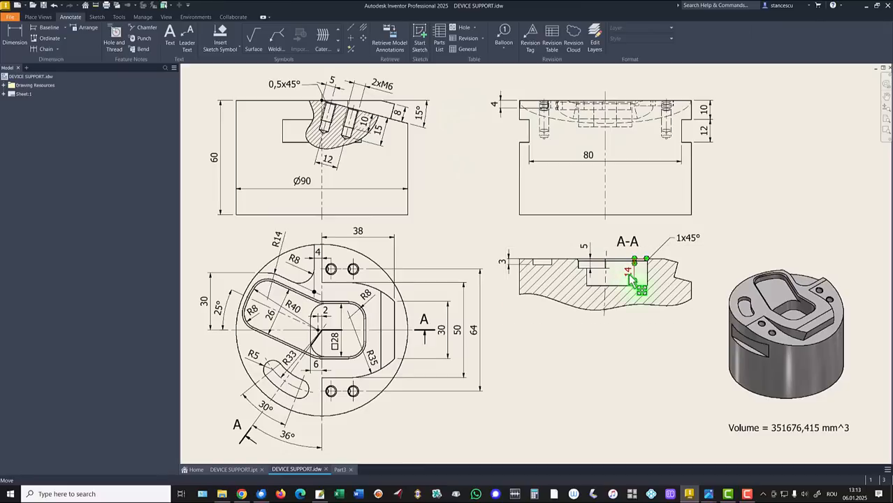
left_click(341, 470)
left_click(44, 29)
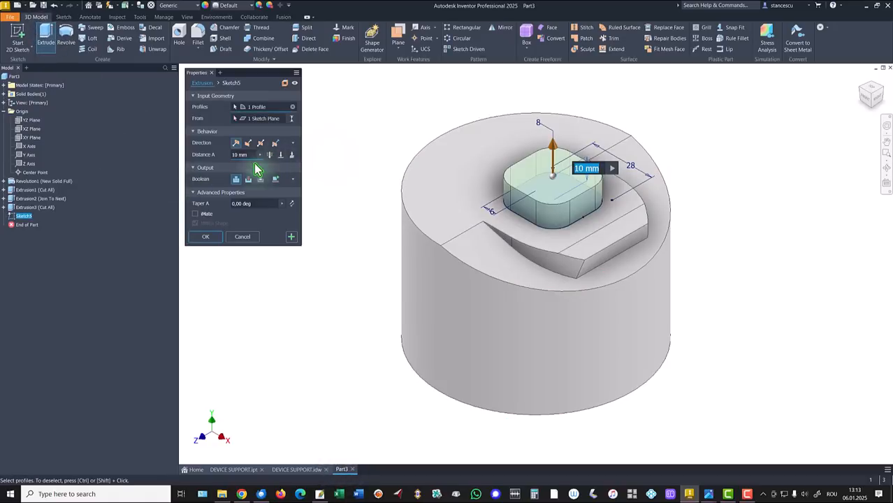
left_click(248, 179)
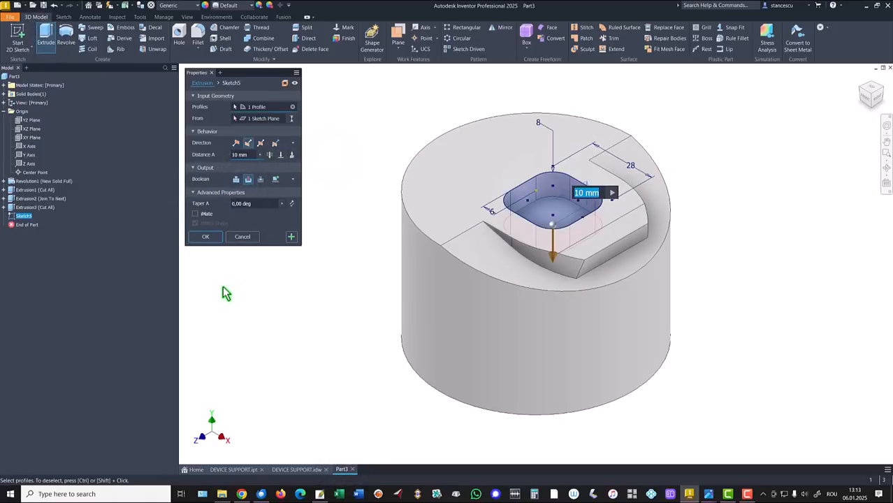
type("14")
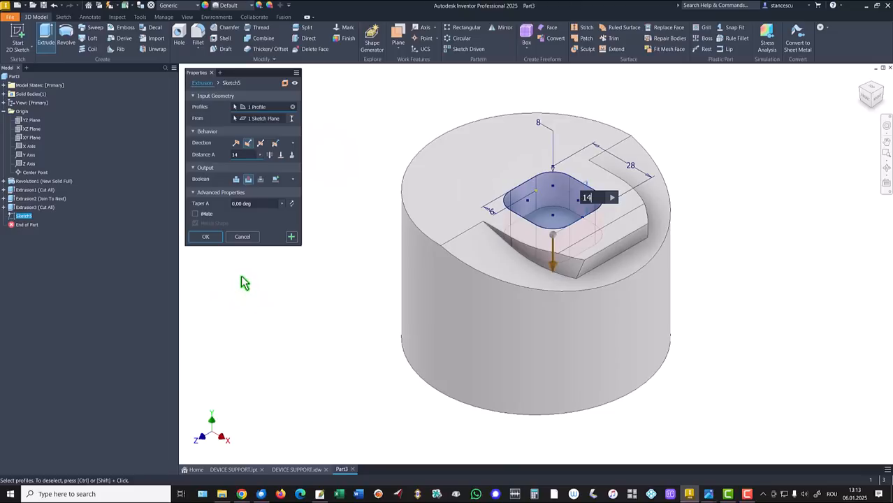
left_click(206, 237)
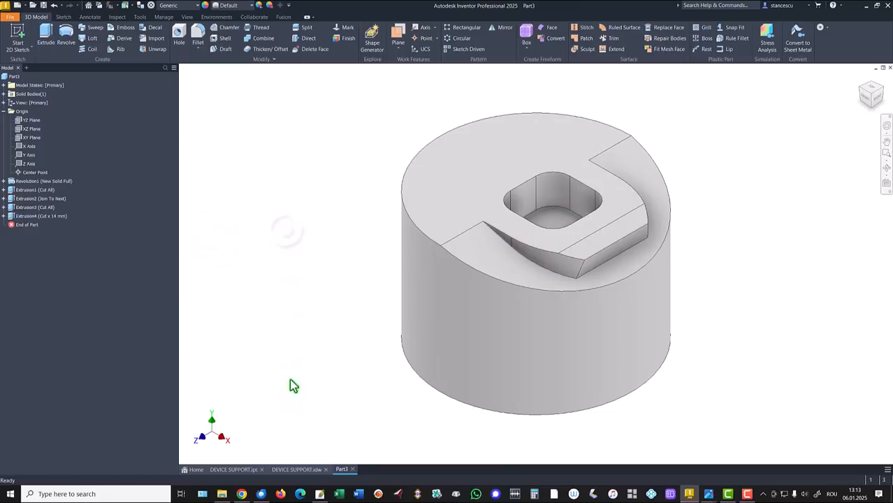
- Consult the DEVICE SUPPORT drawing for the angled recess and start a sketch on the part's flat top face
left_click(297, 469)
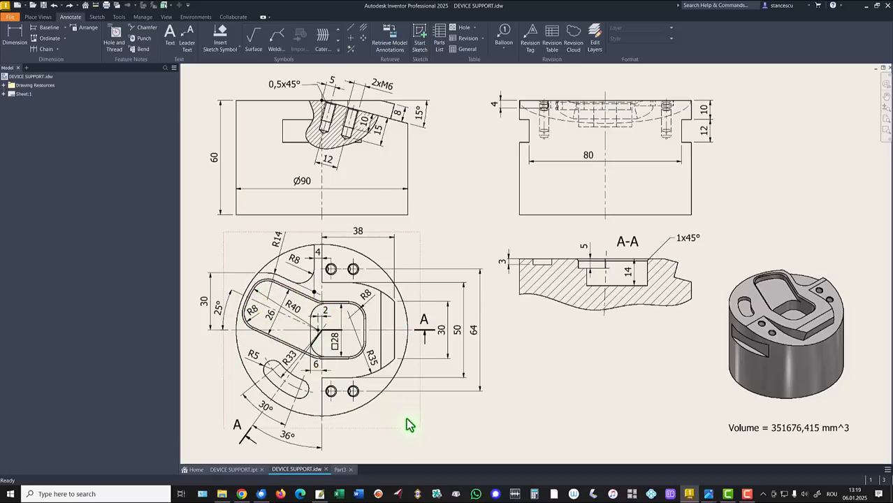
left_click(339, 471)
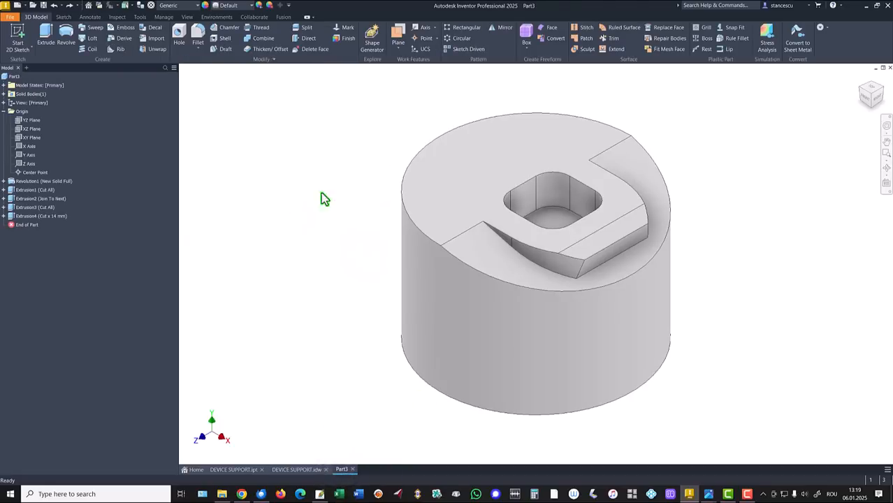
left_click(520, 162)
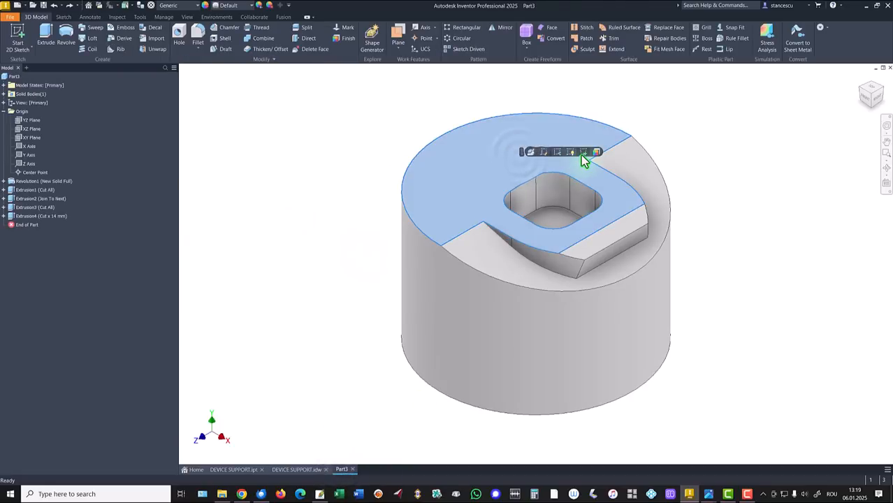
left_click(581, 155)
left_click(250, 211)
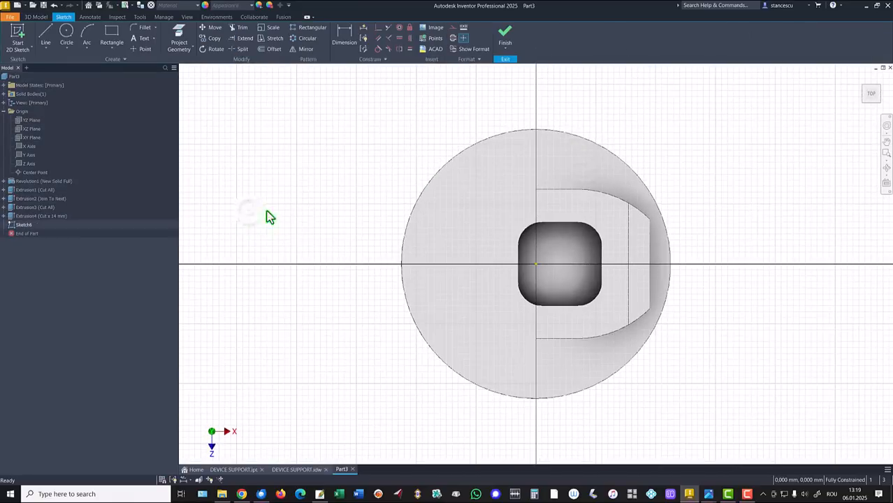
- Draw a 28 mm vertical line between the pocket's corner tangent points, continued by a short horizontal line and a slanted line toward the cylinder's edge
left_click(46, 35)
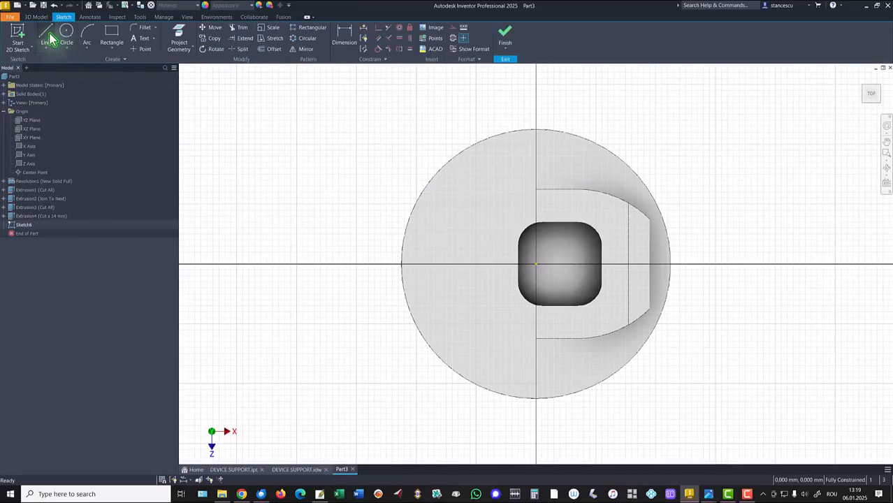
left_click(544, 222)
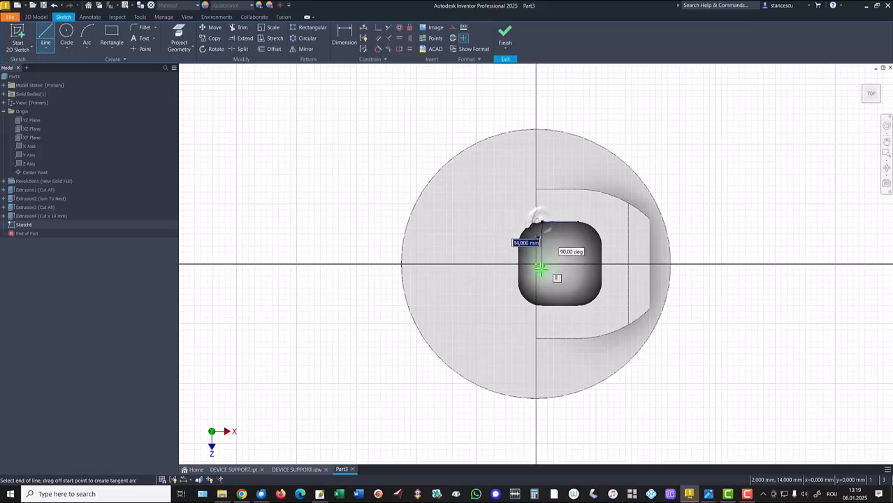
left_click(542, 305)
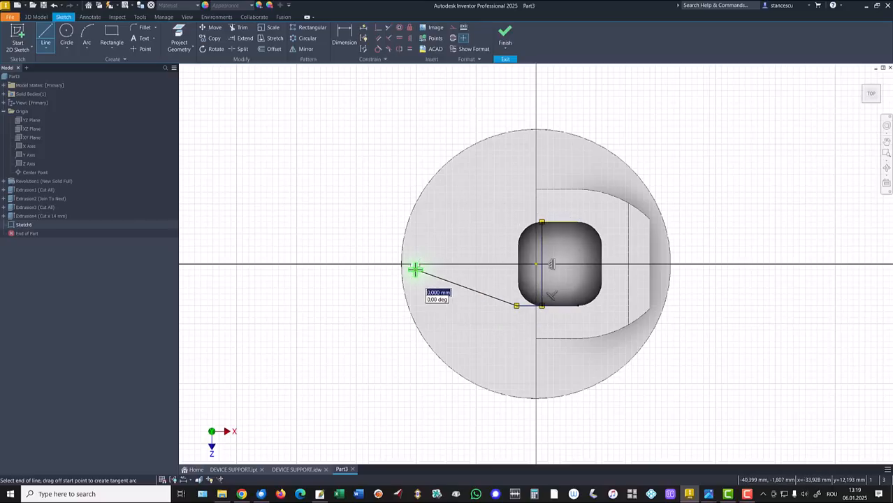
right_click(415, 277)
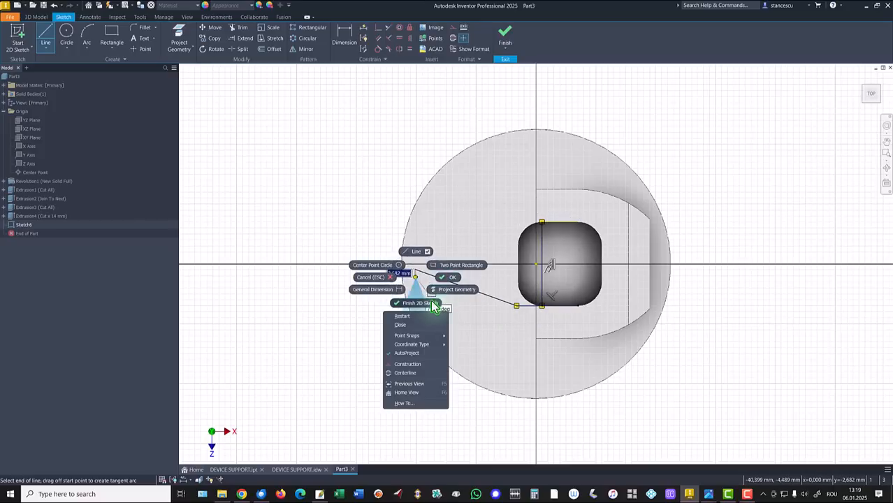
left_click(404, 316)
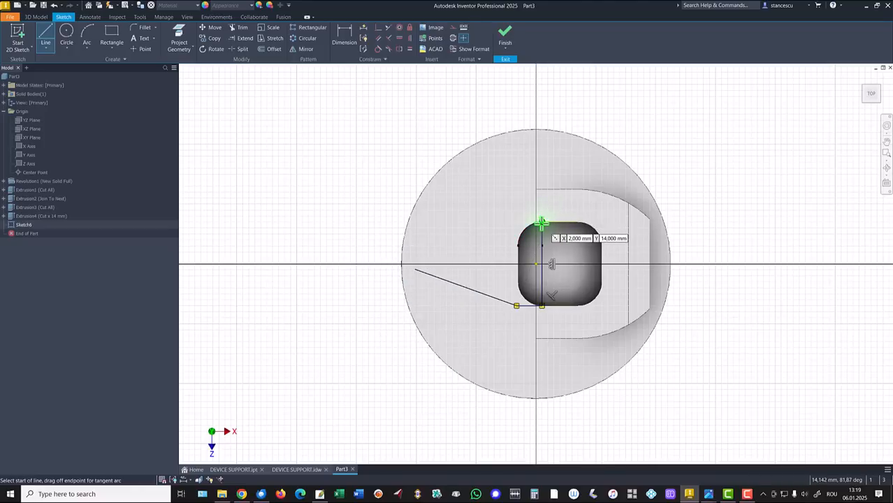
- From the vertical line's upper end, draw a short horizontal line and a slanted line about 28 mm long toward the cylinder's edge
left_click(542, 223)
left_click(516, 223)
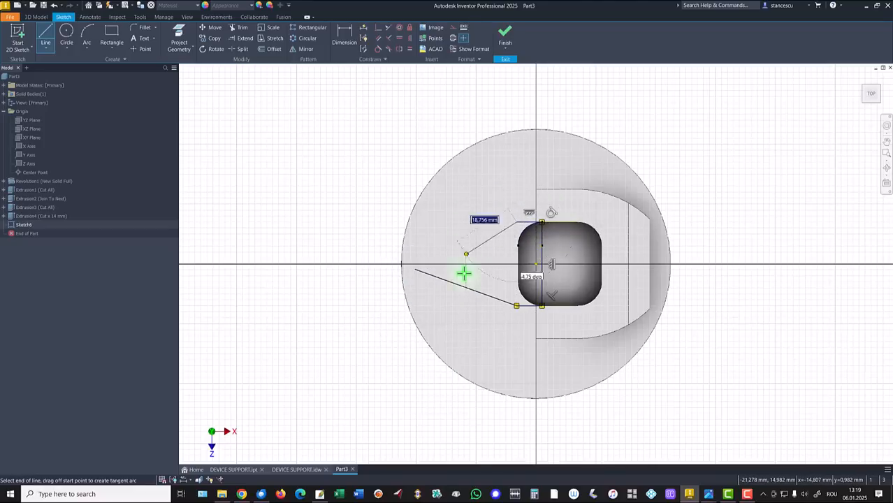
left_click(439, 195)
key("Escape")
- Draw a three-point arc of 40 mm radius across the outer ends of the two slanted lines
left_click(85, 35)
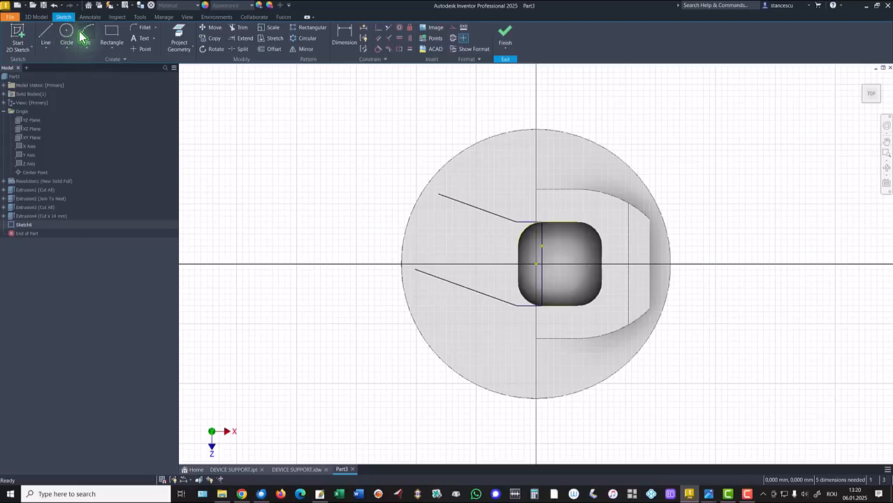
left_click(437, 193)
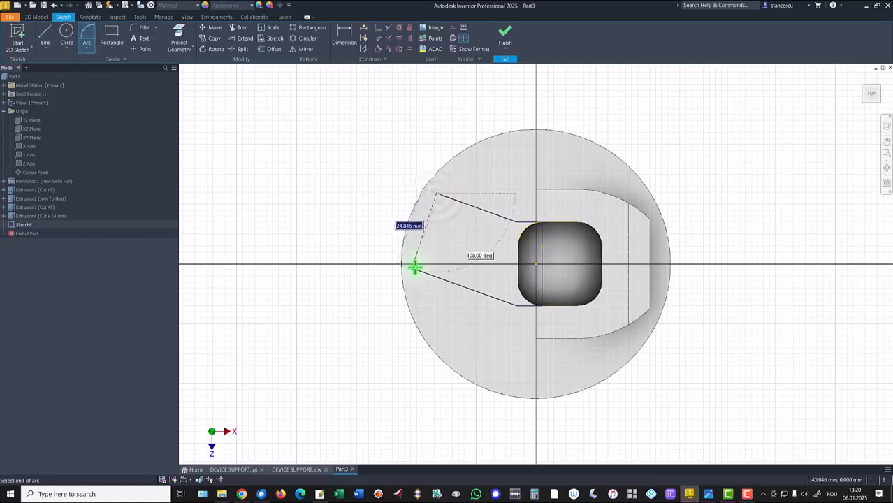
left_click(415, 269)
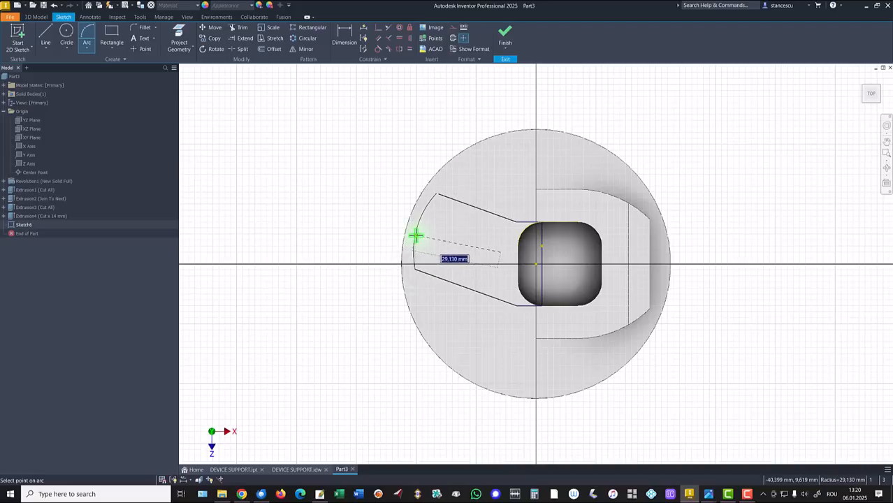
type("40")
key("Return")
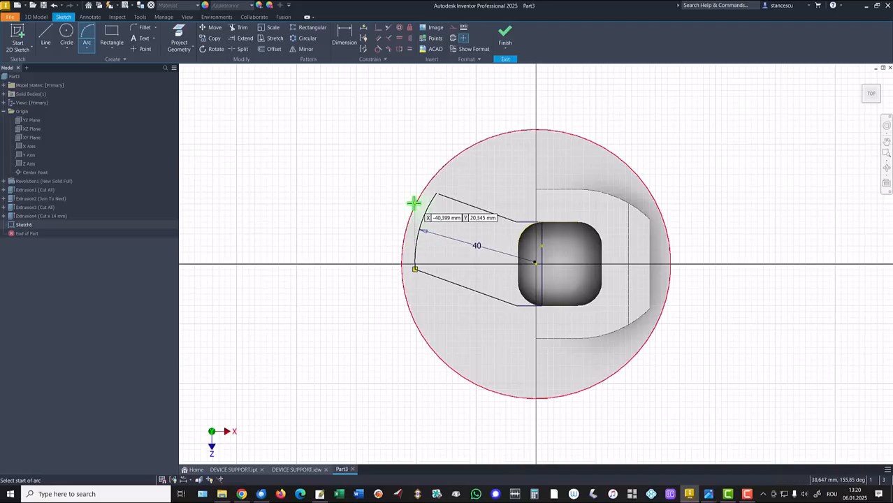
- Extend the upper slanted line to meet the end of the 40 mm arc
scroll(435, 199, "up", 3)
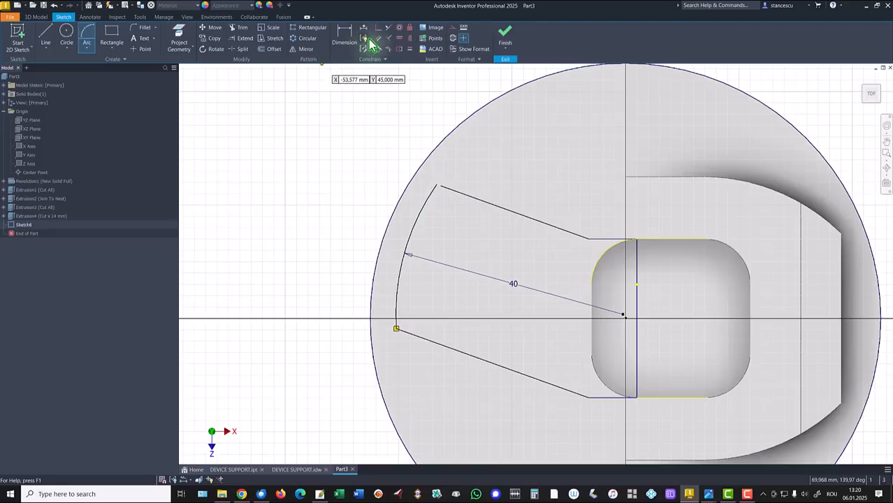
left_click(242, 38)
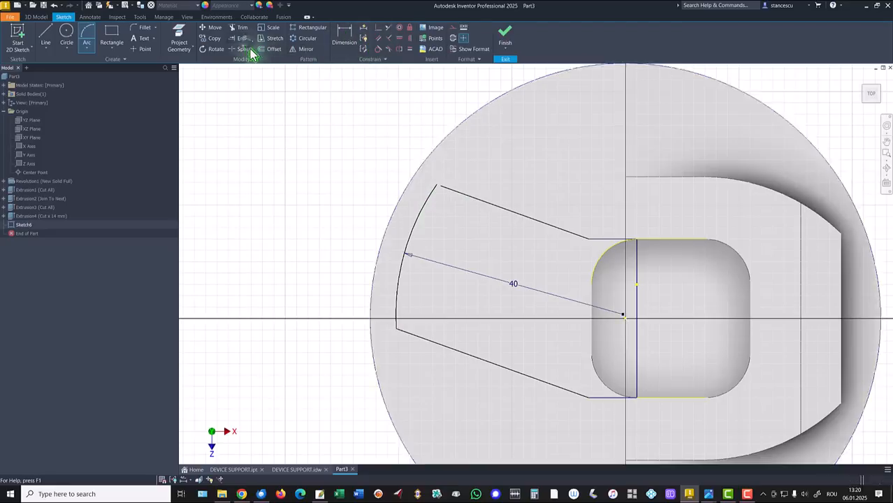
left_click(448, 196)
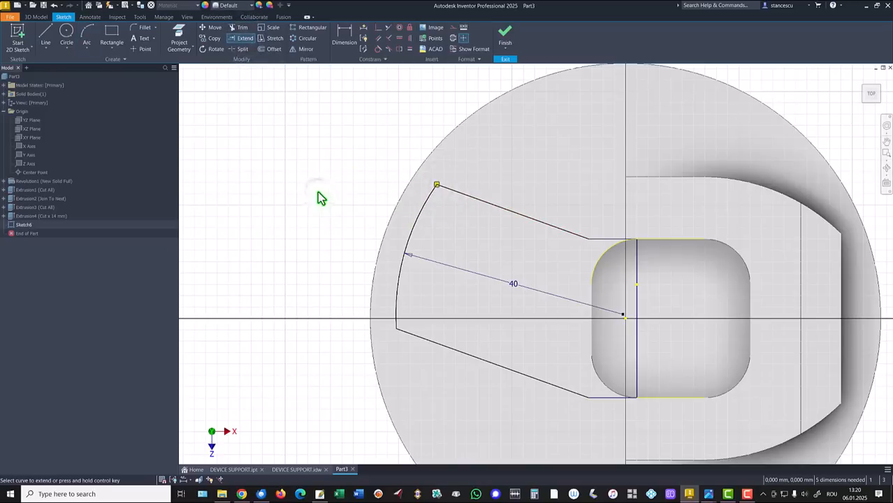
key("Escape")
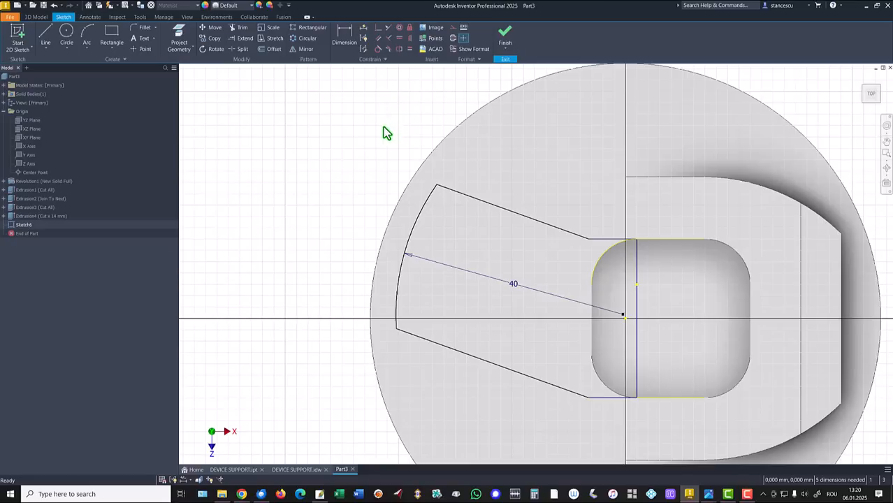
- Draw a line from the 40 mm arc to its center point and move the radius dimension clear of it
left_click(46, 34)
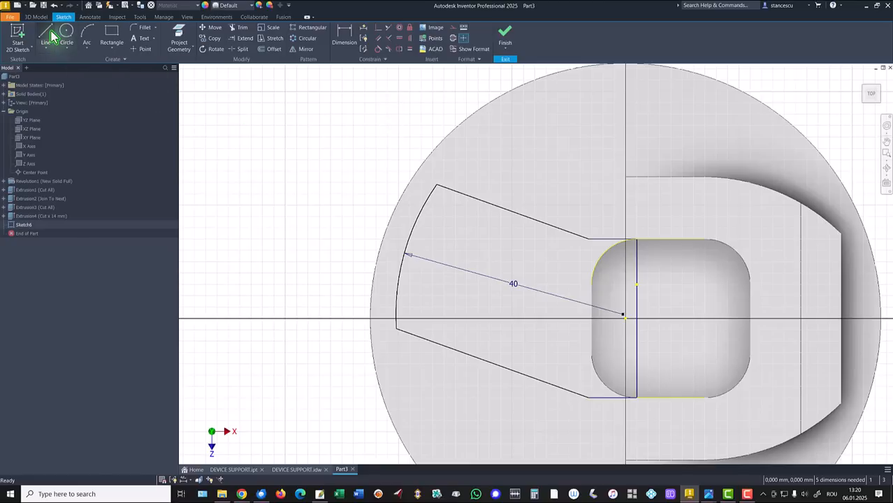
left_click(405, 253)
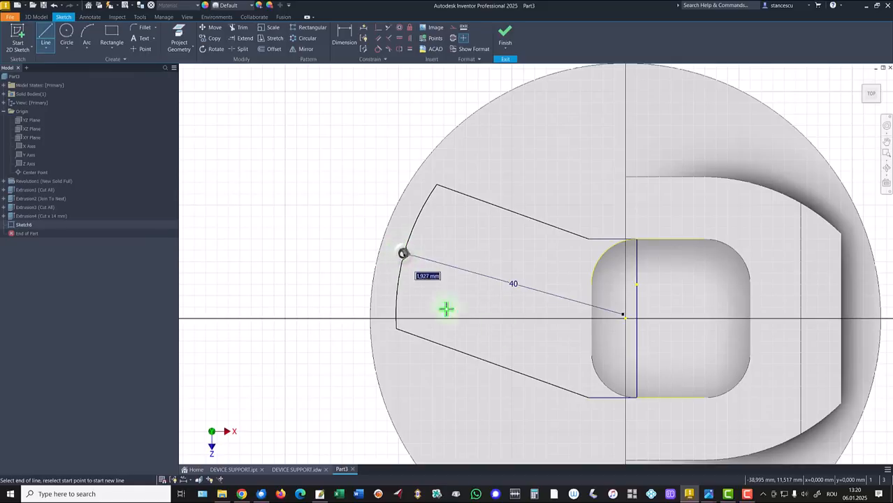
left_click(623, 316)
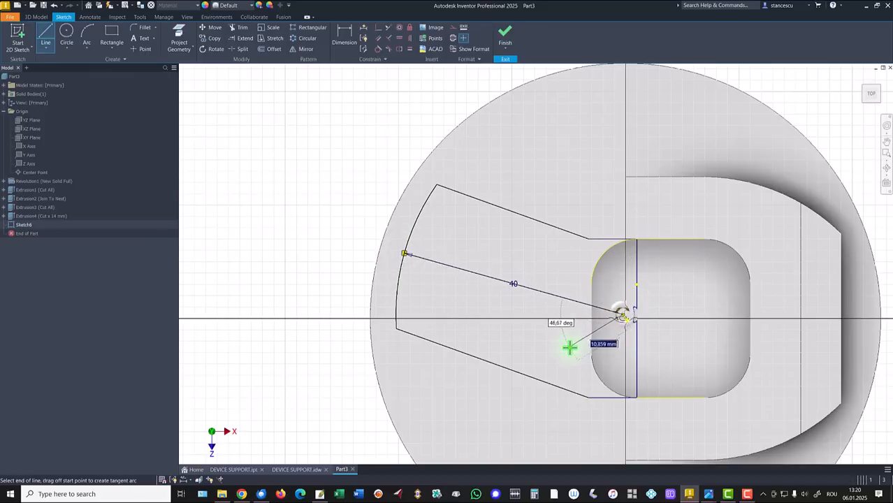
key("Escape")
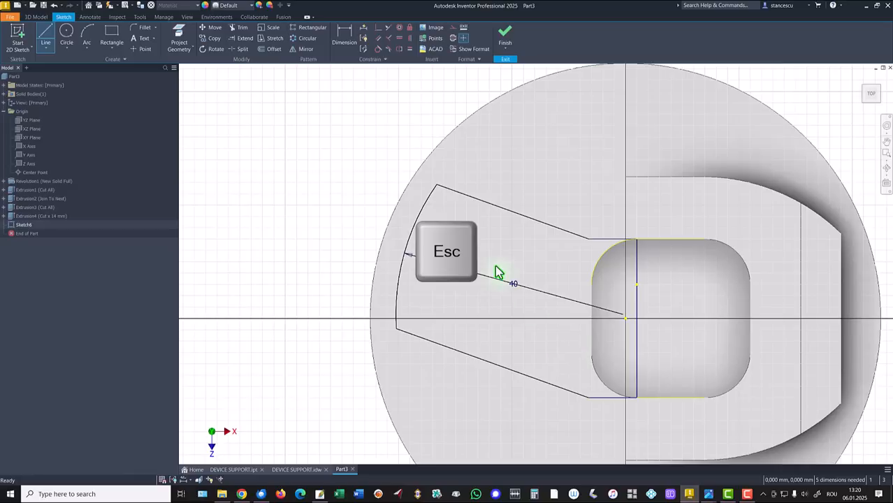
left_click_drag(524, 283, 509, 265)
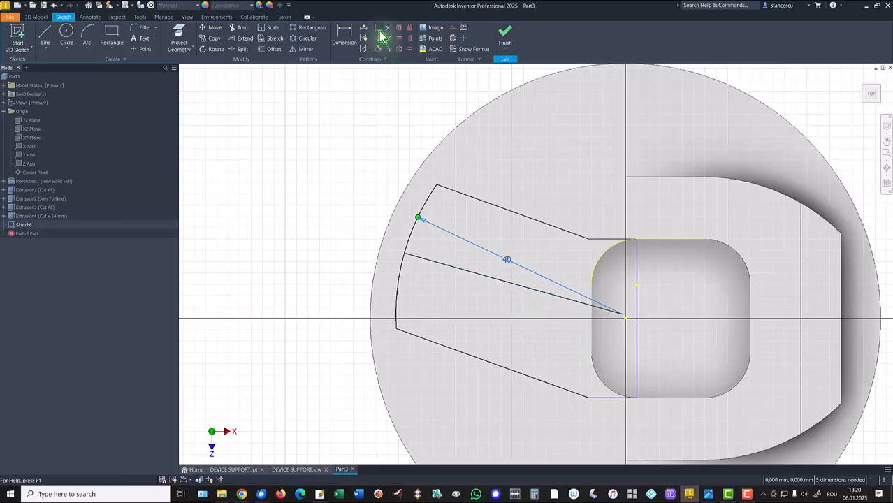
- Dimension the horizontal distance between the arc's center point and the sketch origin at 2 mm
left_click(348, 35)
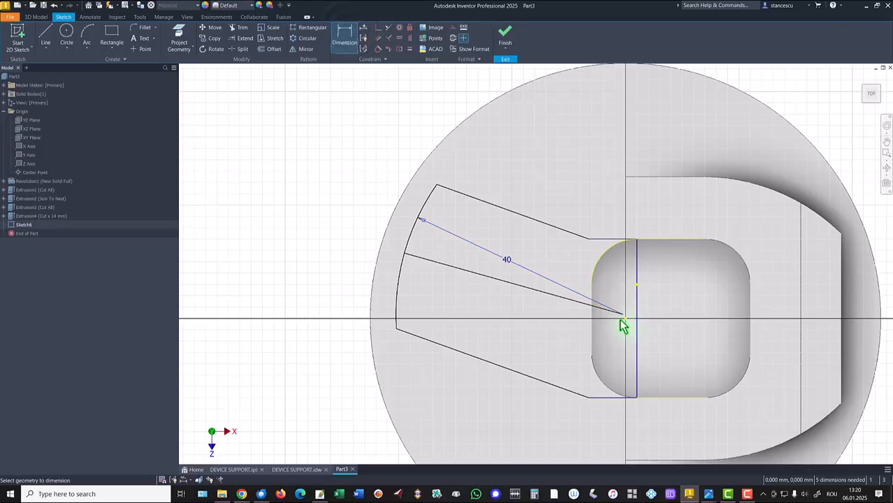
left_click(622, 314)
left_click(625, 319)
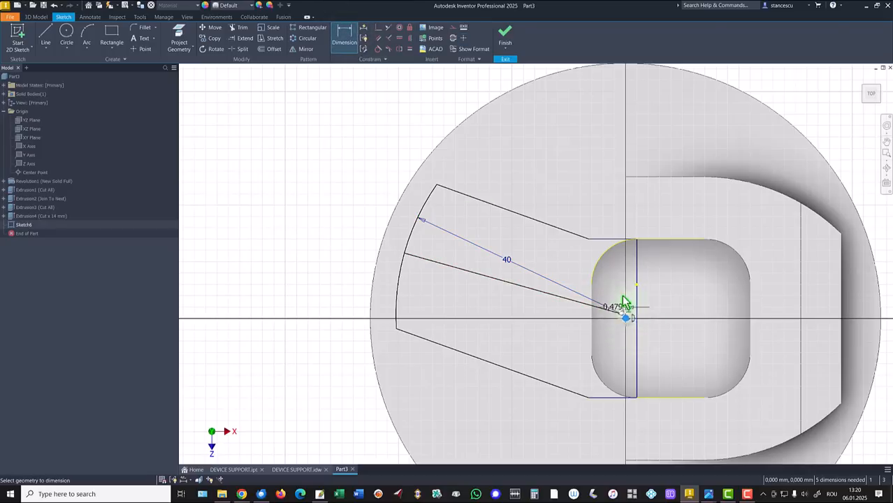
left_click(611, 219)
type("2")
key("Return")
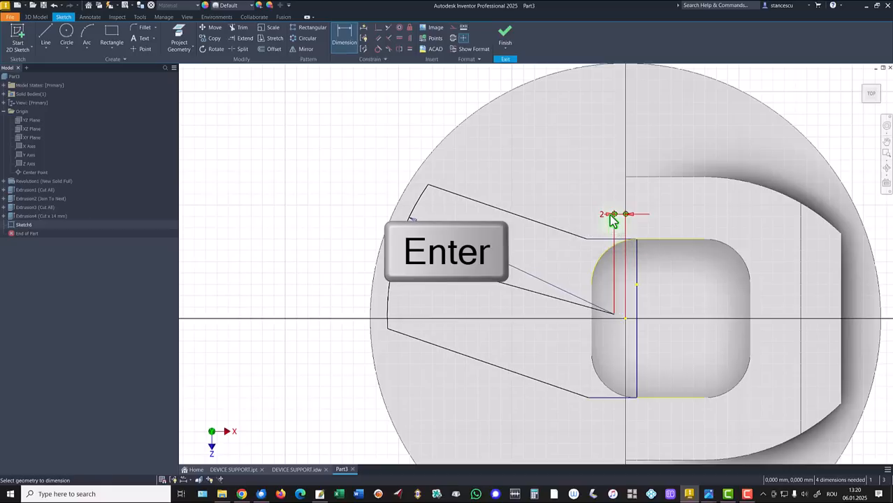
- Constrain the arc's center point horizontally in line with the sketch origin
left_click(397, 39)
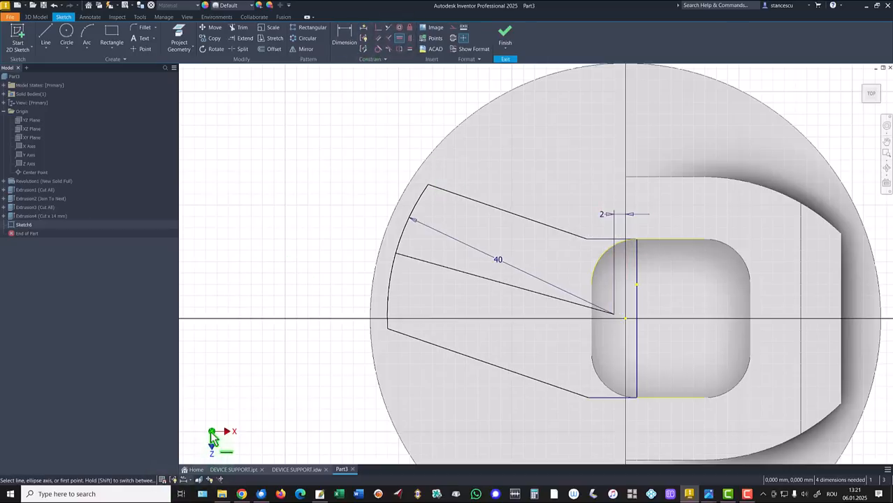
left_click(616, 316)
left_click(625, 320)
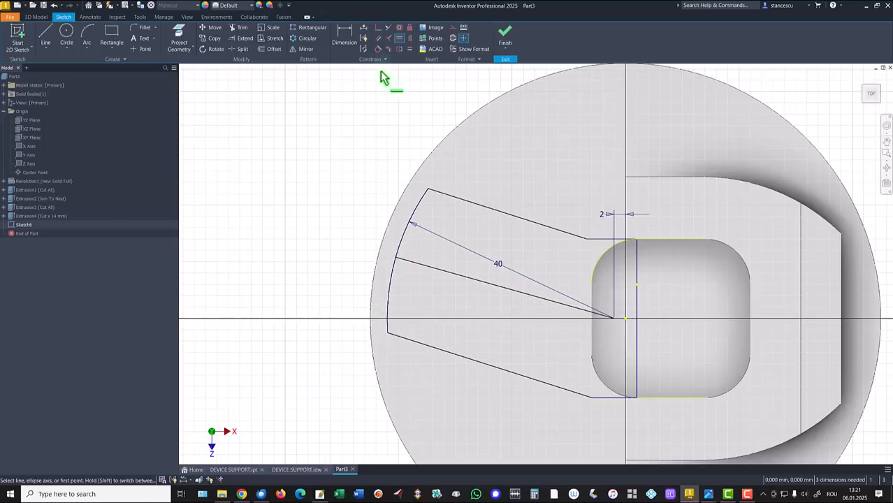
- Constrain the upper slanted line parallel to the line running from the 40 mm arc to its center point
left_click(378, 39)
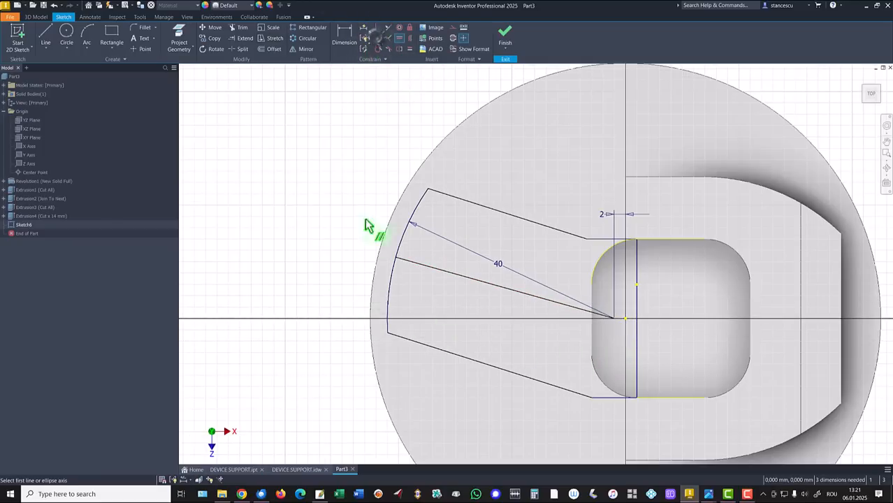
left_click(458, 274)
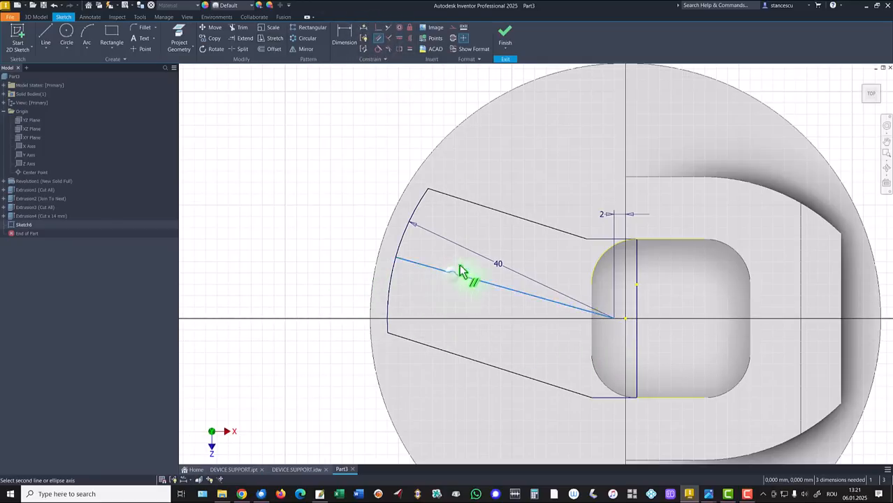
left_click(495, 211)
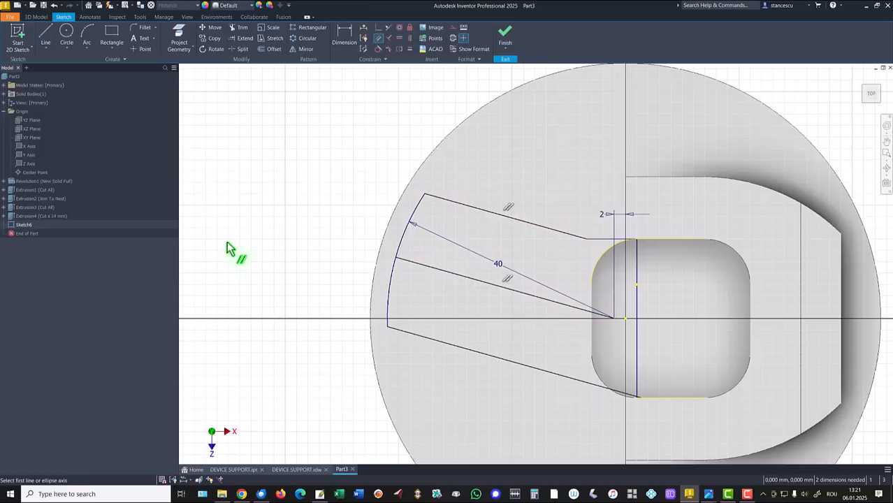
key("Escape")
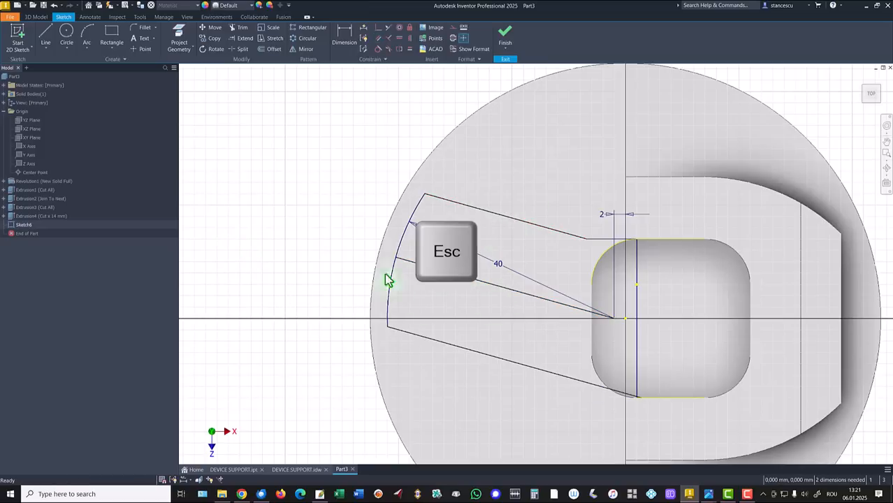
- Convert the line between the 40 mm arc and its center point into construction geometry
right_click(421, 280)
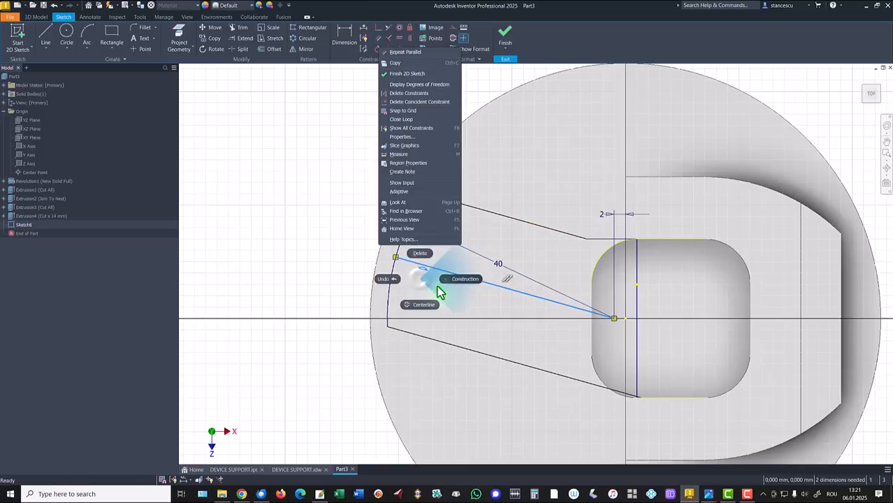
left_click(451, 279)
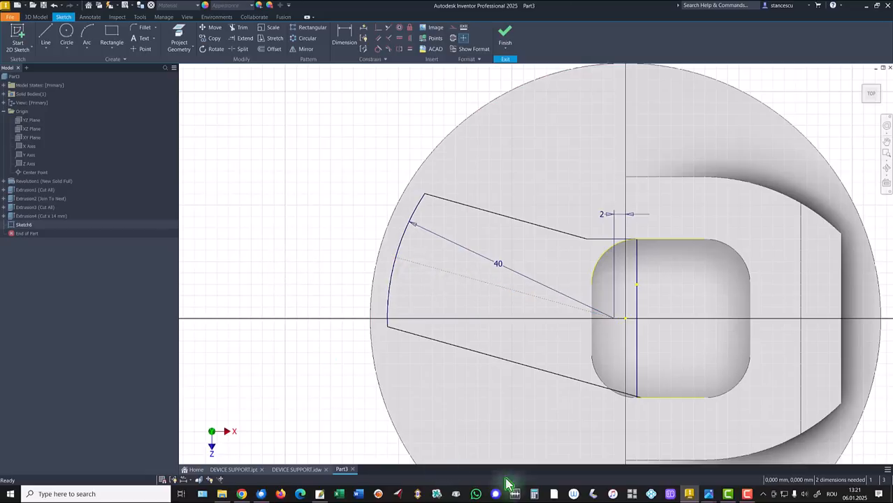
key("Escape")
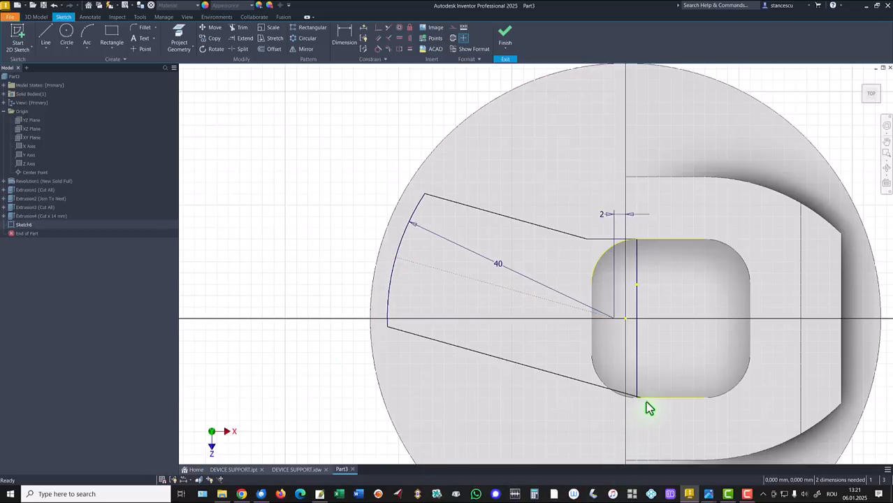
- Pull the lower slanted line's inner end back from the vertical line and dimension the construction line at 25° to the pocket's lower edge
left_click_drag(643, 400, 600, 398)
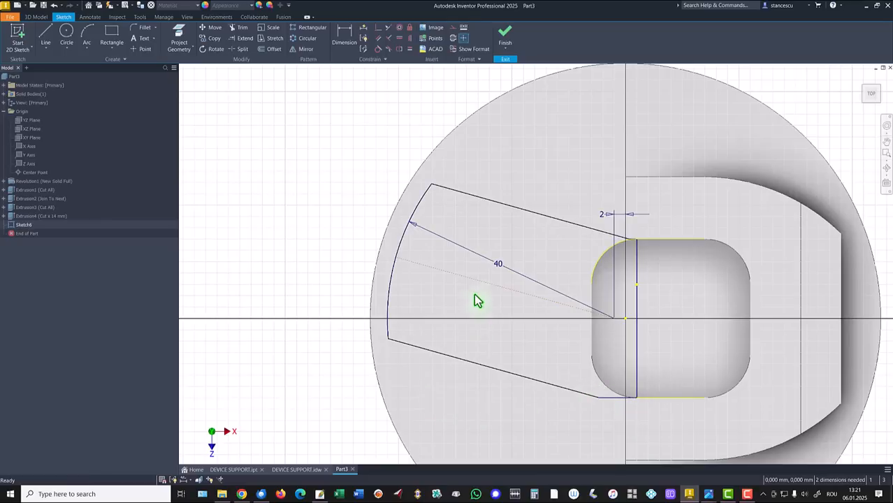
key("d")
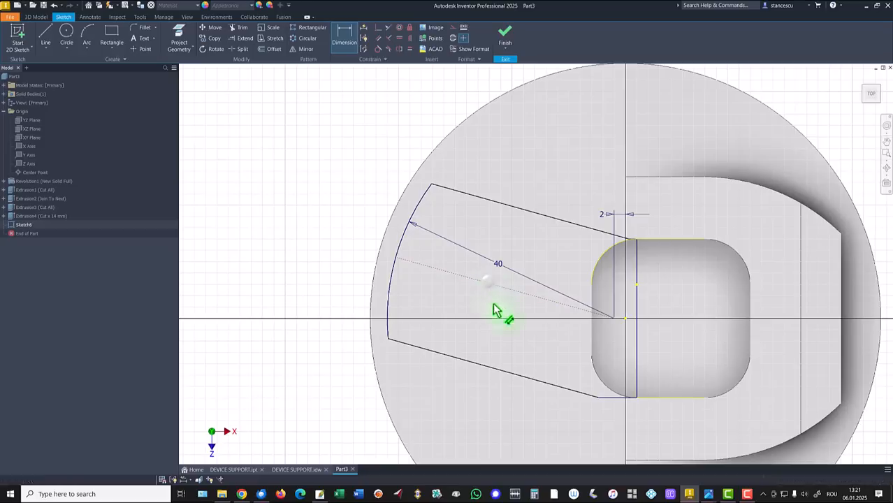
left_click(660, 398)
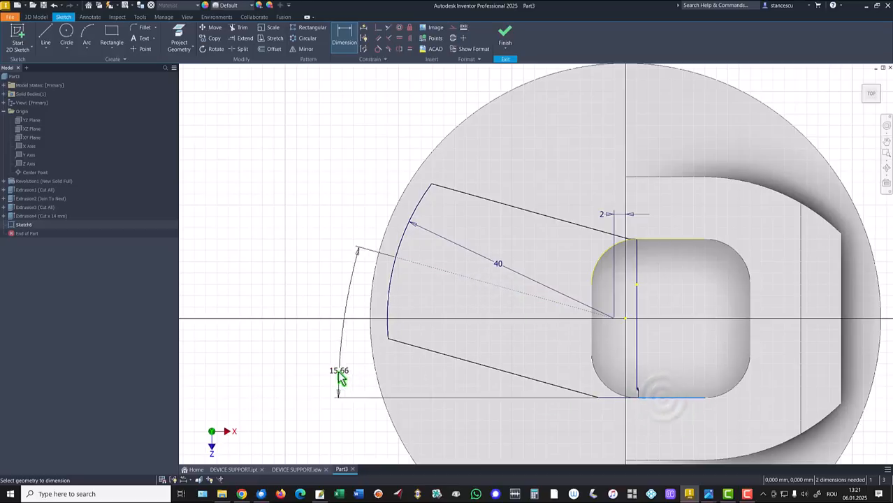
left_click(303, 374)
type("25")
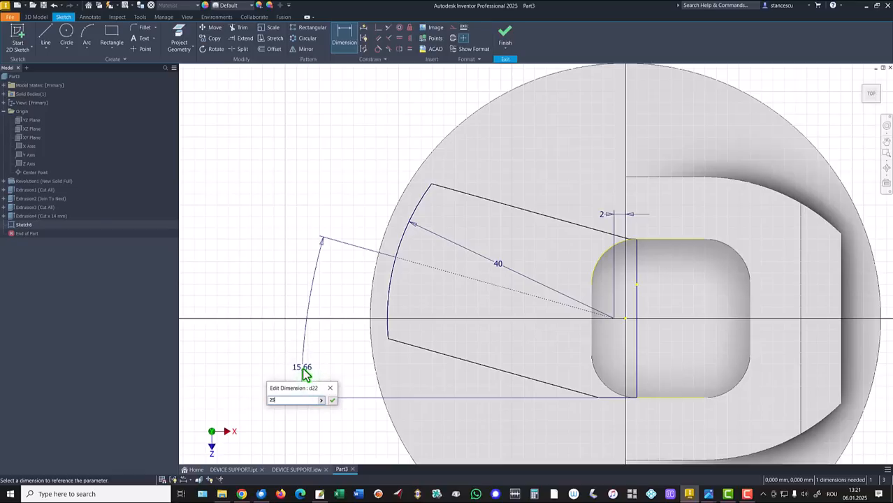
key("Return")
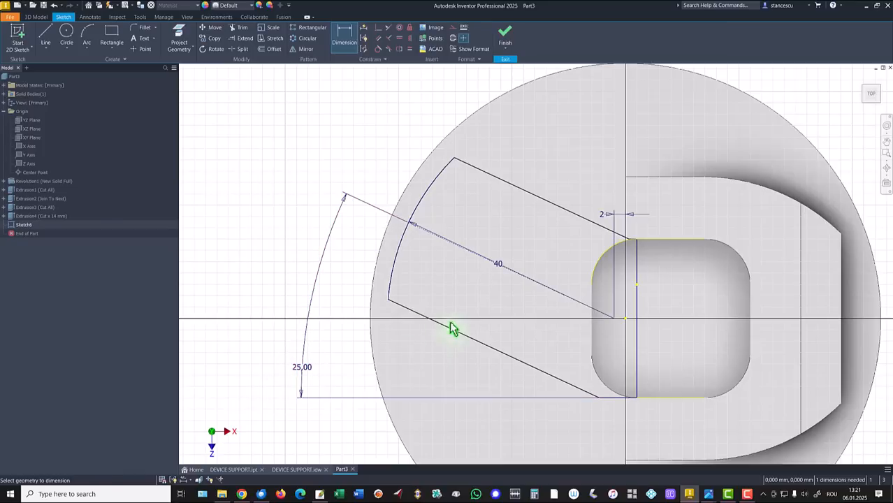
- Dimension the distance between the two slanted lines at 26 mm and finish the sketch
left_click(409, 311)
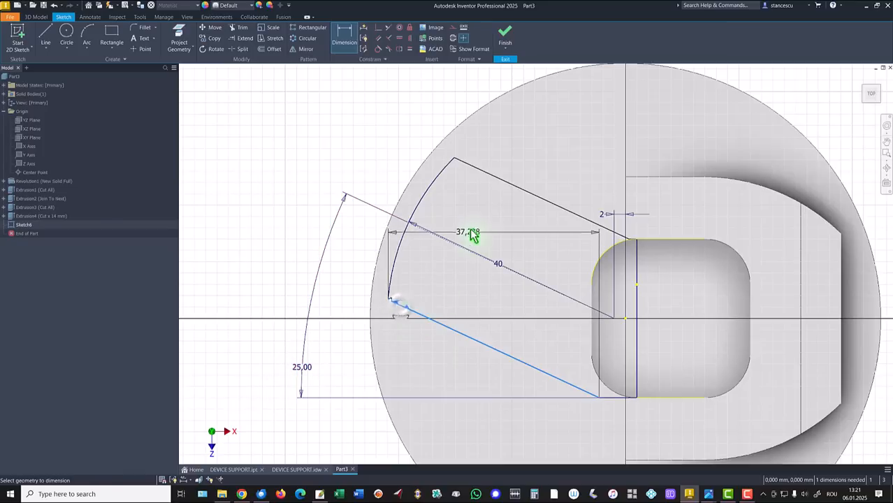
left_click(492, 176)
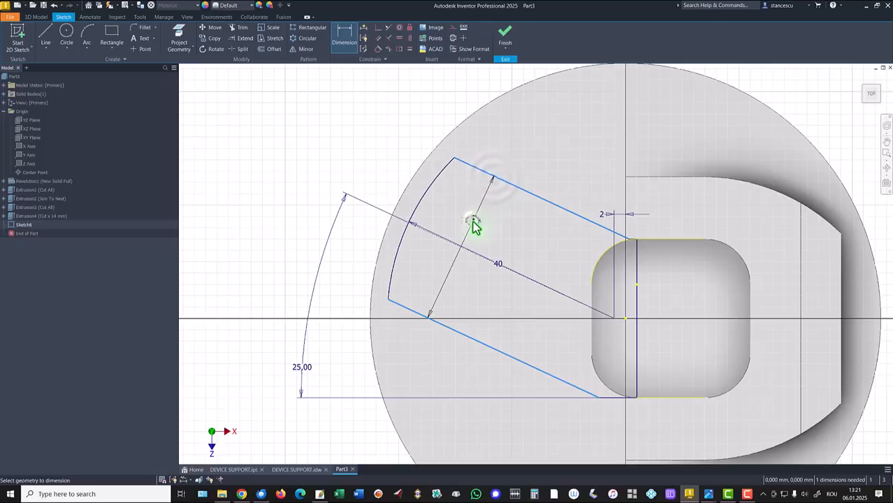
left_click(473, 225)
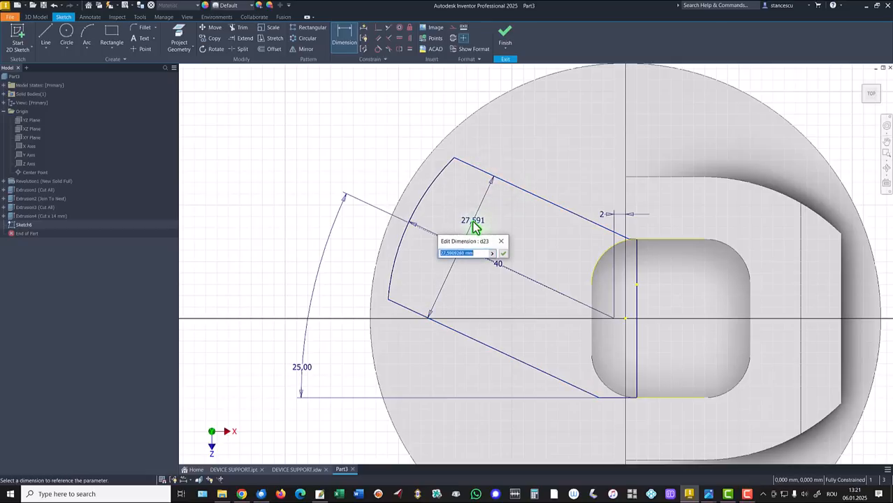
key("Return")
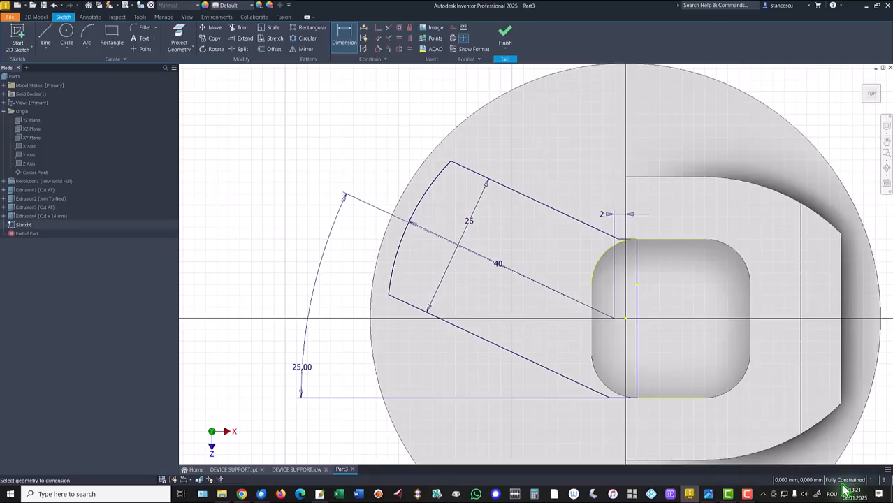
left_click(507, 40)
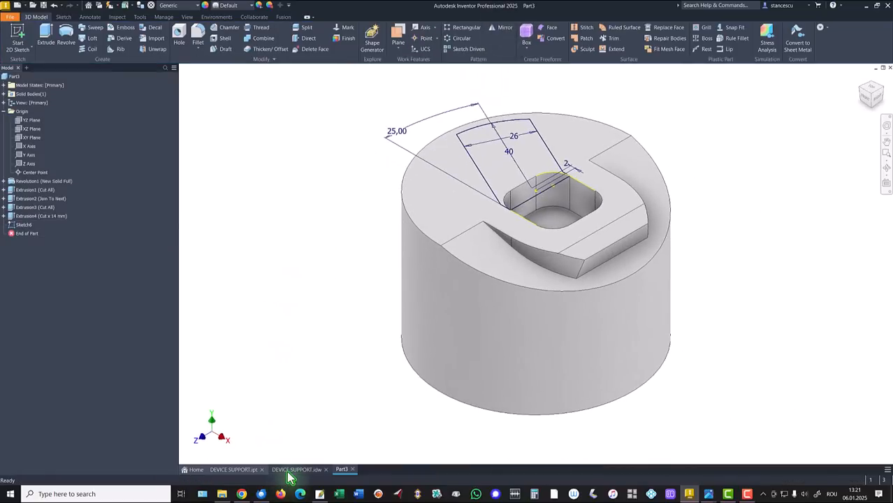
- Check the recess depth in the DEVICE SUPPORT.idw drawing and cut the angled recess profile 5 mm deep into the part
left_click(289, 471)
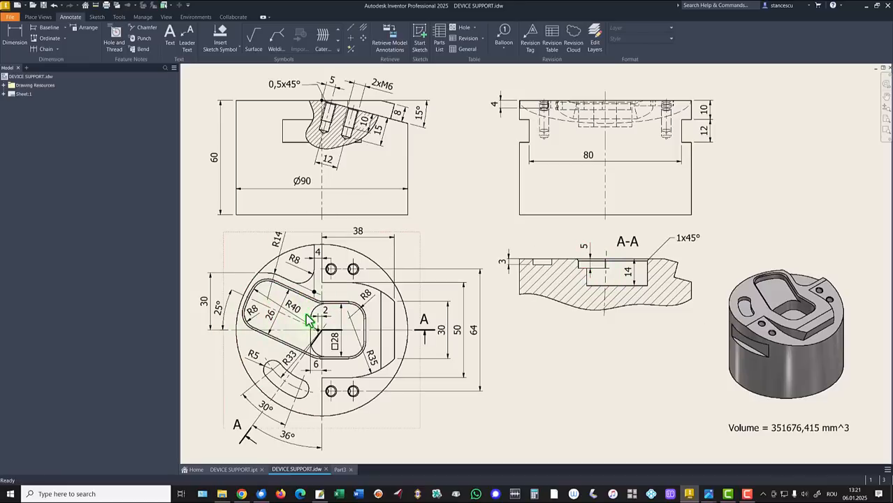
left_click(341, 471)
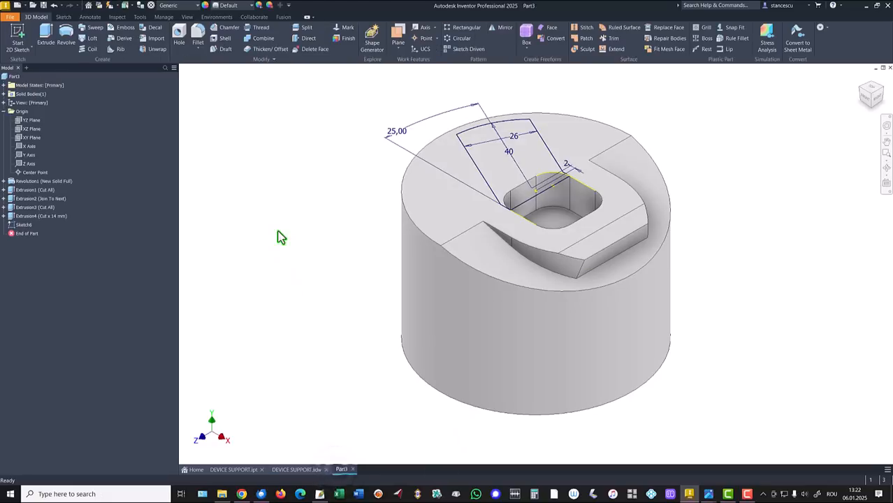
left_click(45, 33)
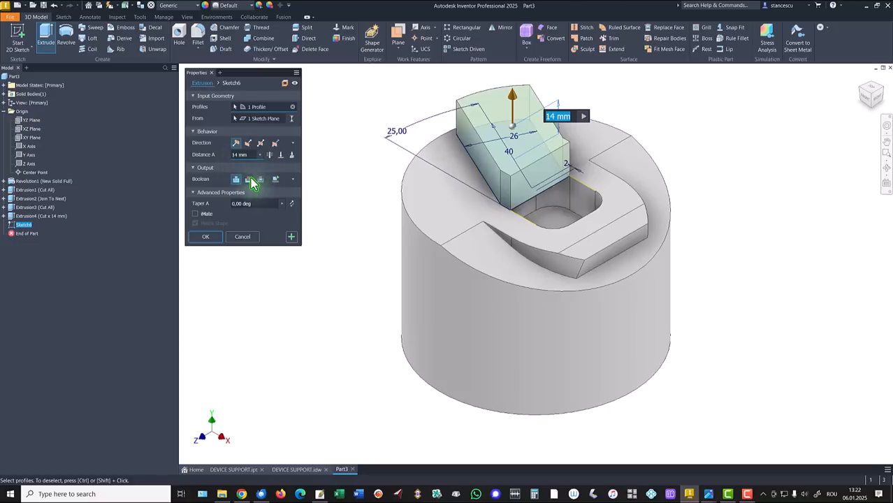
left_click(248, 179)
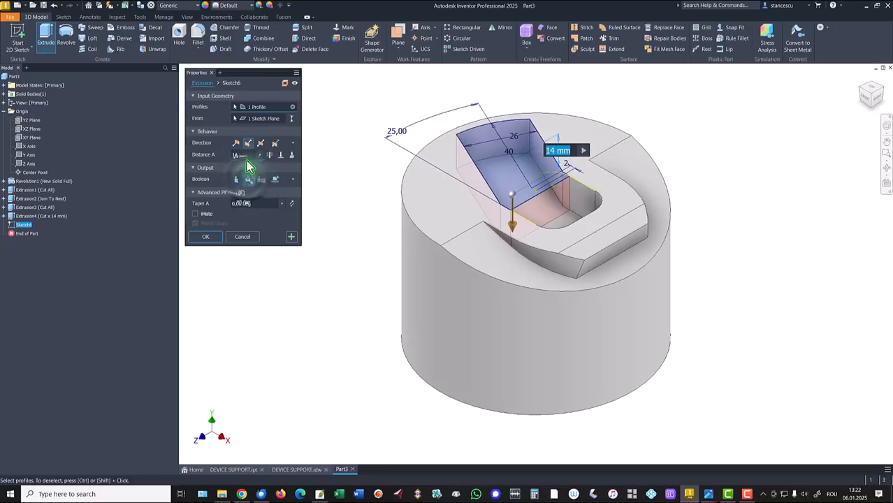
left_click(248, 155)
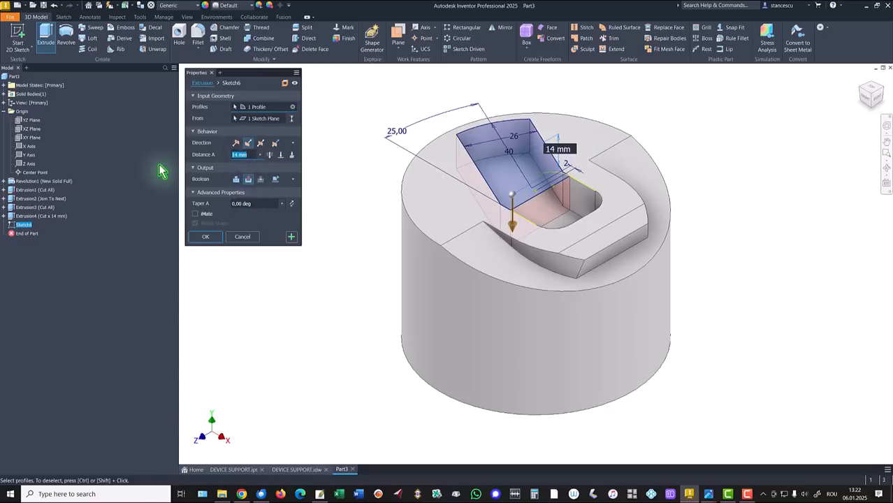
left_click(198, 238)
- Fillet the recess's four vertical edges, at the arc ends and where it meets the pocket, with an 8 mm radius
scroll(465, 152, "down", 3)
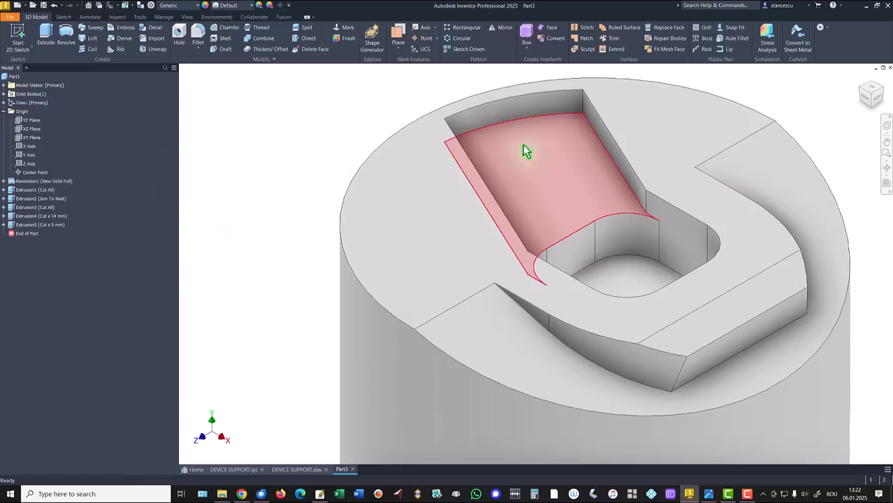
left_click(583, 99)
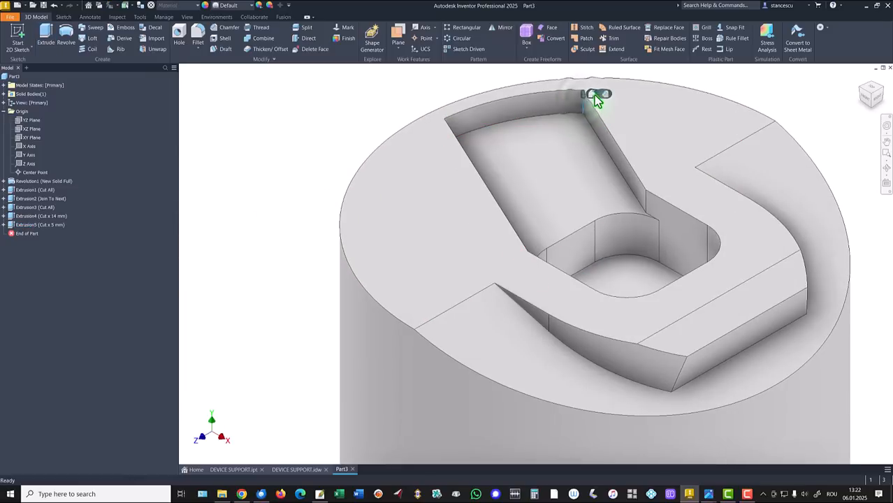
left_click(595, 96)
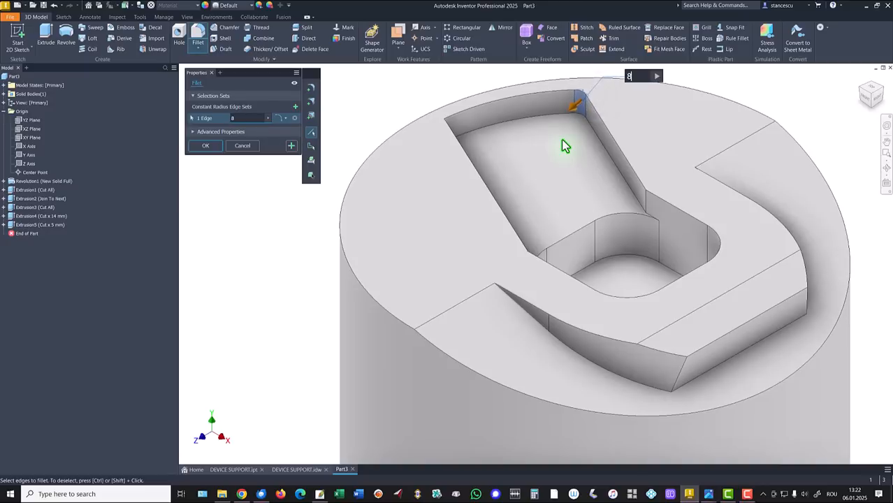
left_click(648, 203)
middle_click_drag(648, 201, 547, 167, "shift")
left_click(549, 159)
mouse_move(484, 304)
middle_mouse_down("shift")
mouse_move(462, 308)
mouse_move(471, 312)
middle_mouse_up("shift")
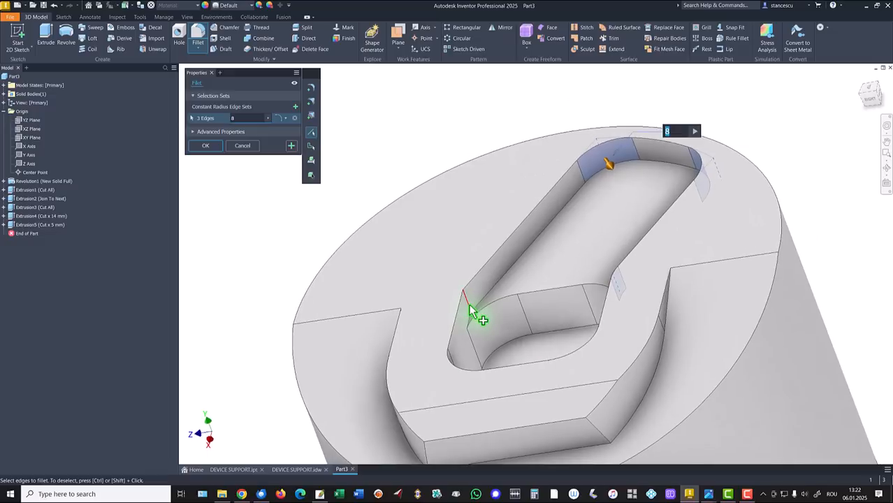
left_click(205, 146)
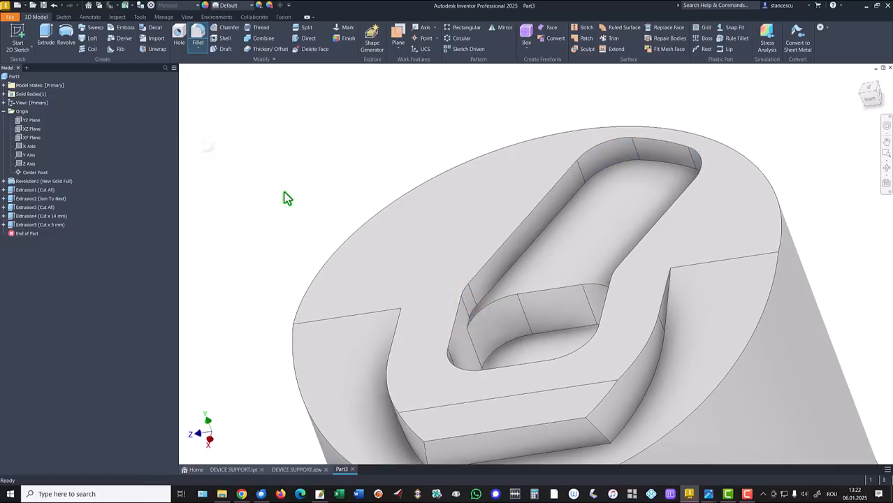
key("F6")
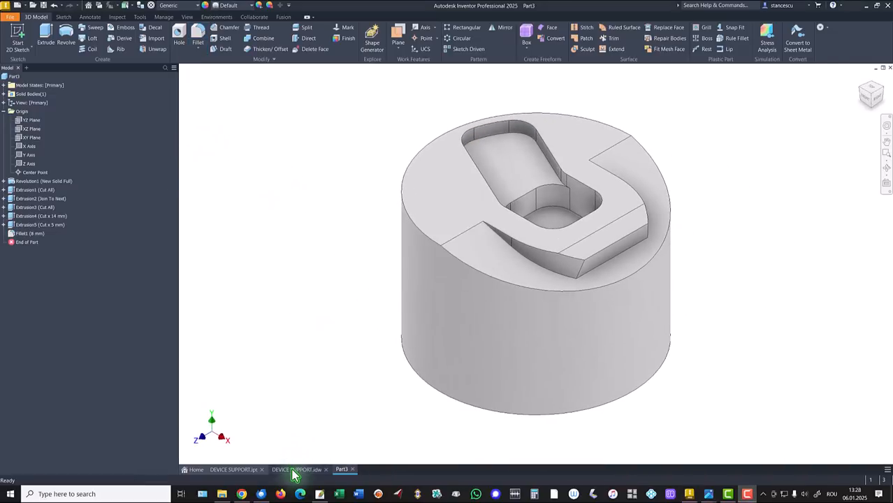
- Review the R14 and R8 contour beside the recess in the DEVICE SUPPORT.idw drawing and start a sketch on Part3's flat top face
left_click(294, 470)
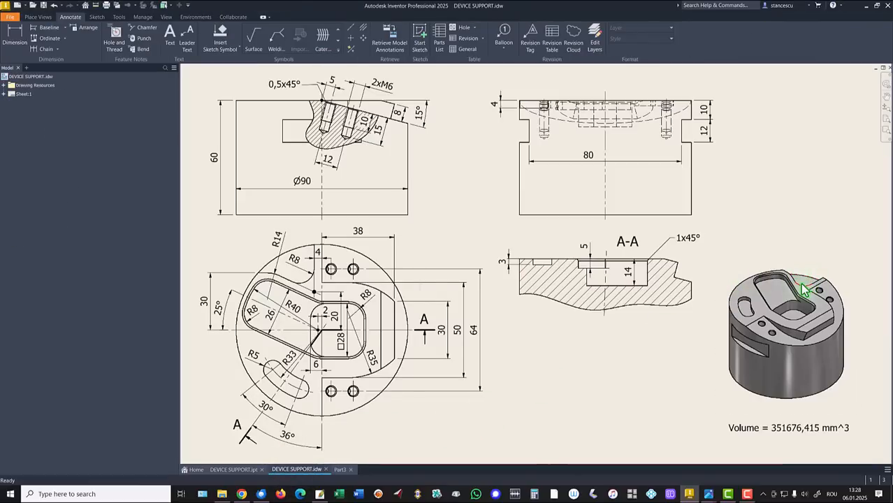
left_click(262, 283)
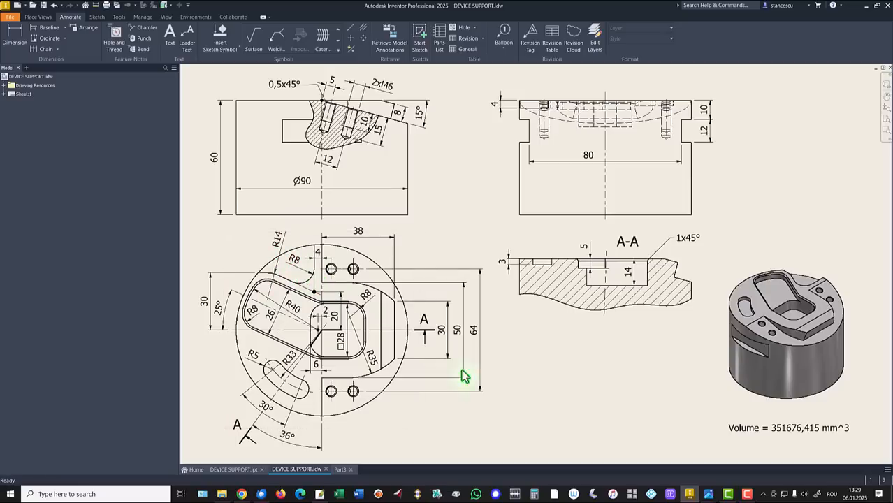
left_click(340, 470)
left_click(570, 152)
left_click(631, 144)
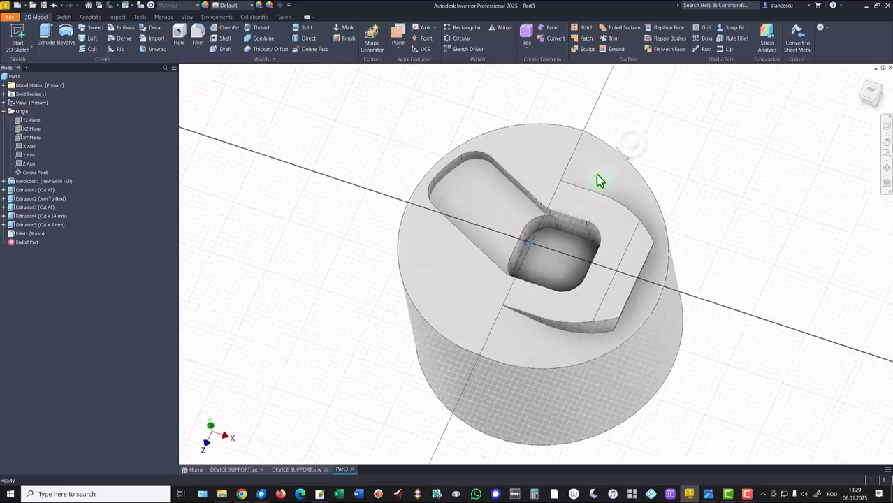
- Sketch a horizontal line about 10 mm from the rim, a 20 mm one parallel to the recess edge and a 28 mm vertical past the rim
left_click(46, 47)
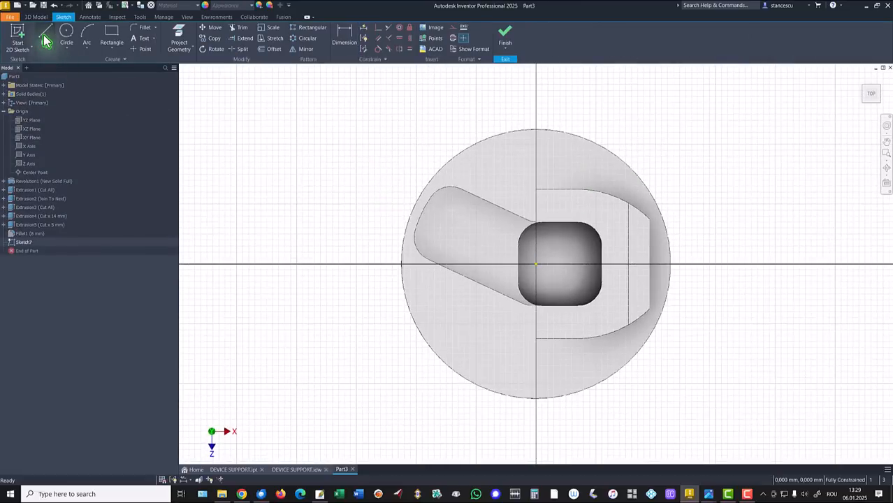
left_click(434, 175)
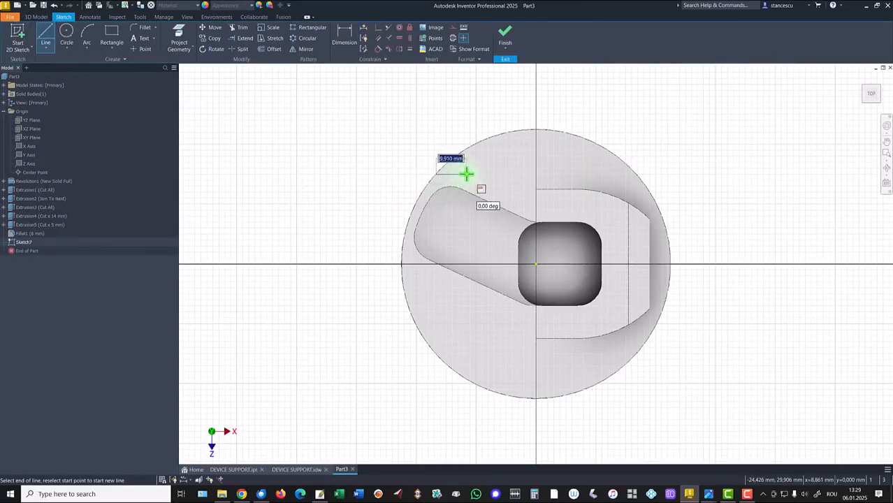
left_click(467, 174)
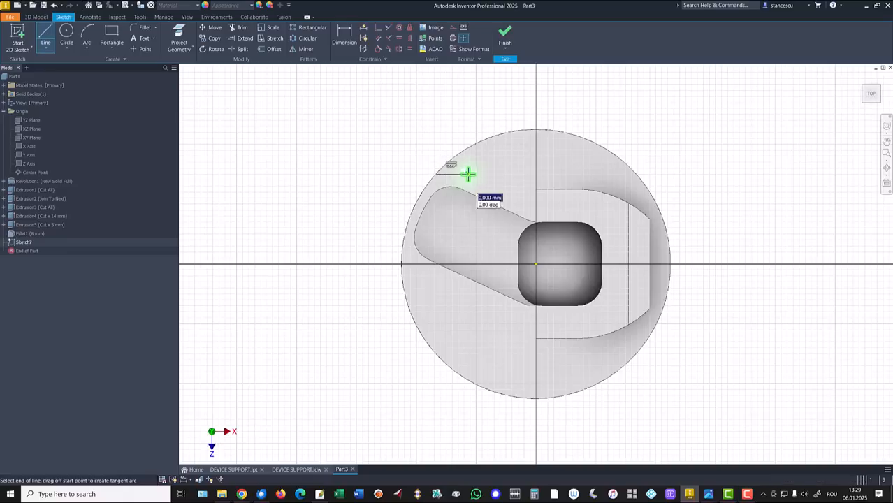
left_click(522, 199)
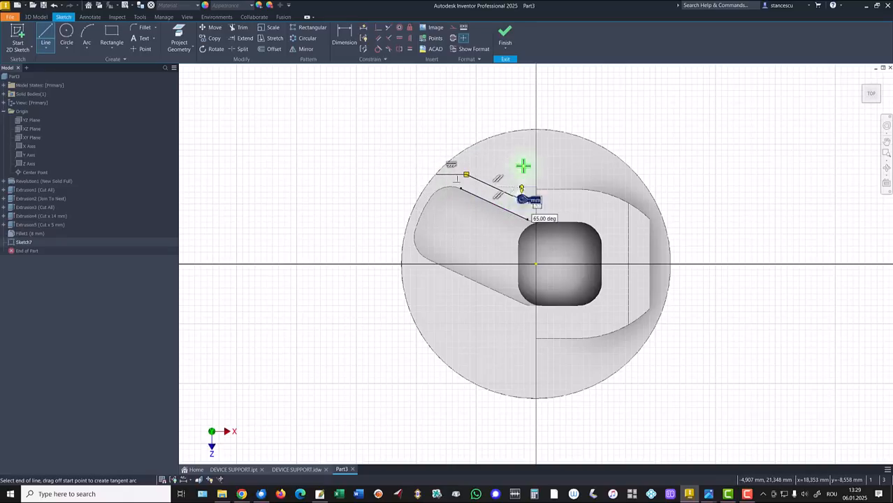
left_click(522, 115)
key("Escape")
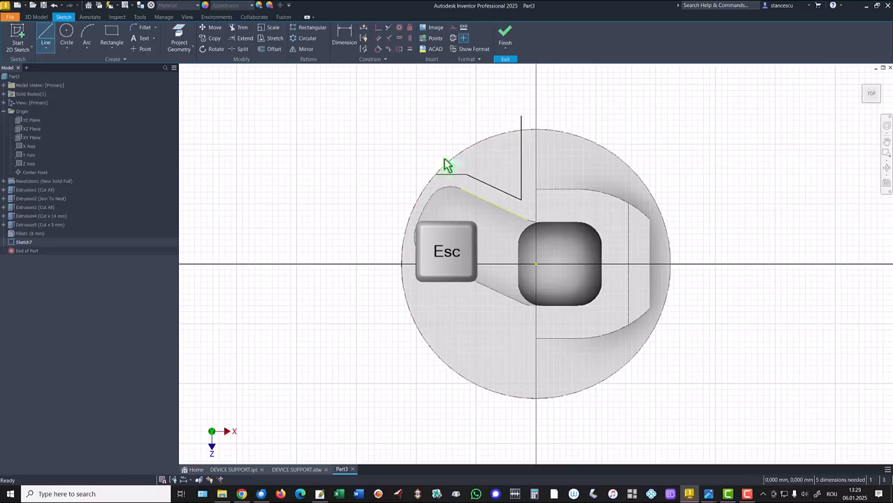
- Project the outer circular edge, extend the contour's horizontal line past it, and trim both overhanging line ends to that edge
left_click(239, 28)
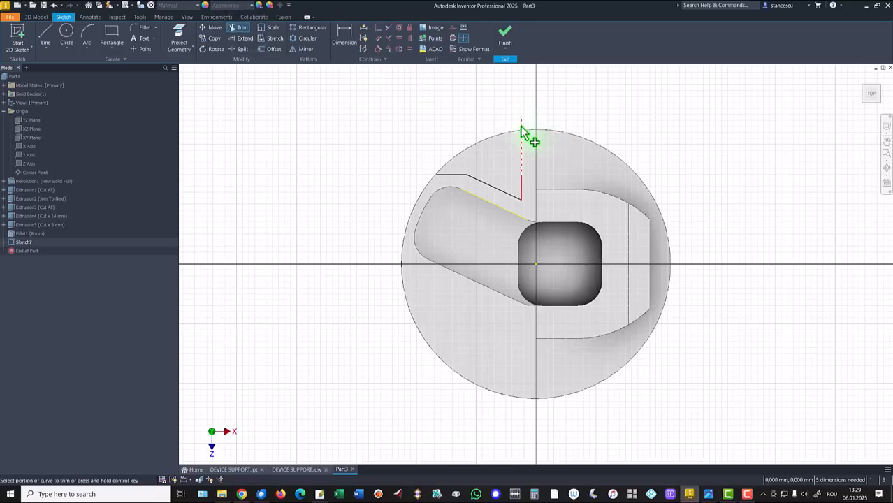
left_click(178, 36)
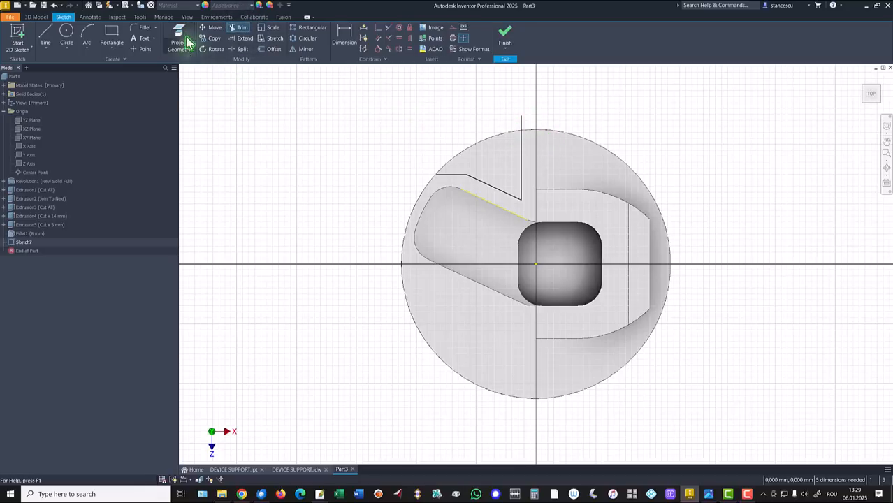
left_click(481, 146)
key("Escape")
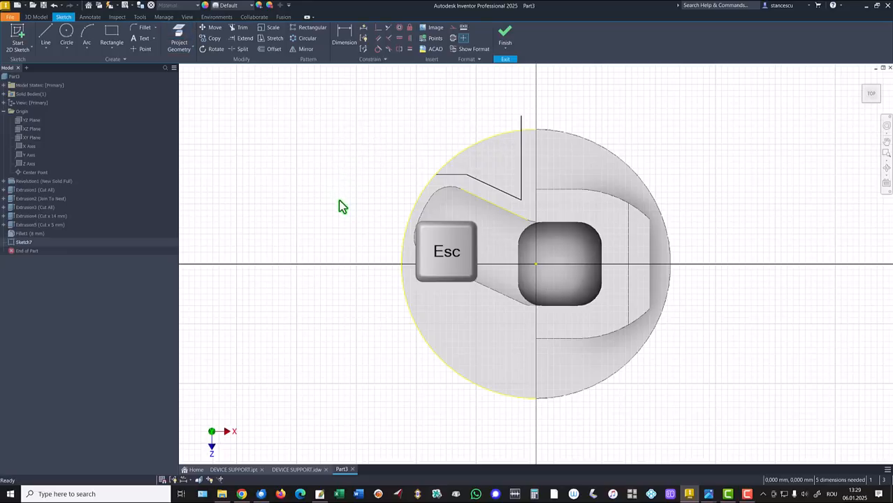
mouse_move(436, 175)
left_mouse_down()
mouse_move(399, 176)
mouse_move(409, 174)
left_mouse_up()
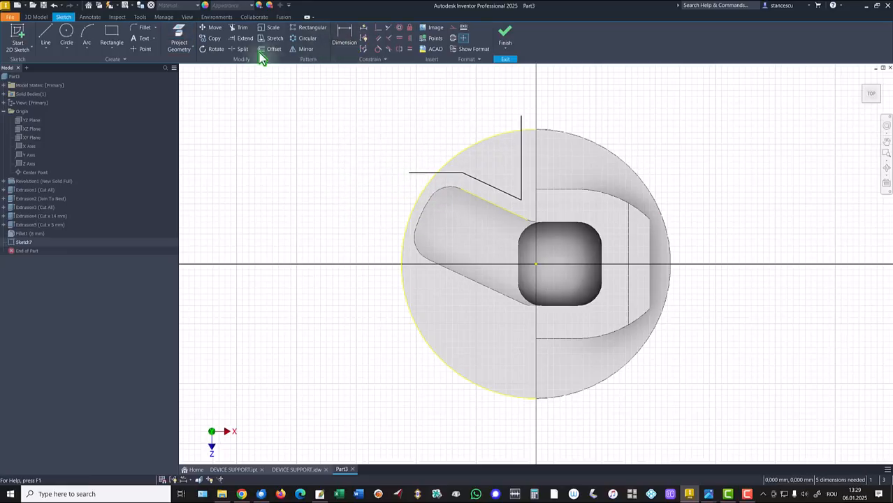
left_click(243, 29)
left_click(423, 173)
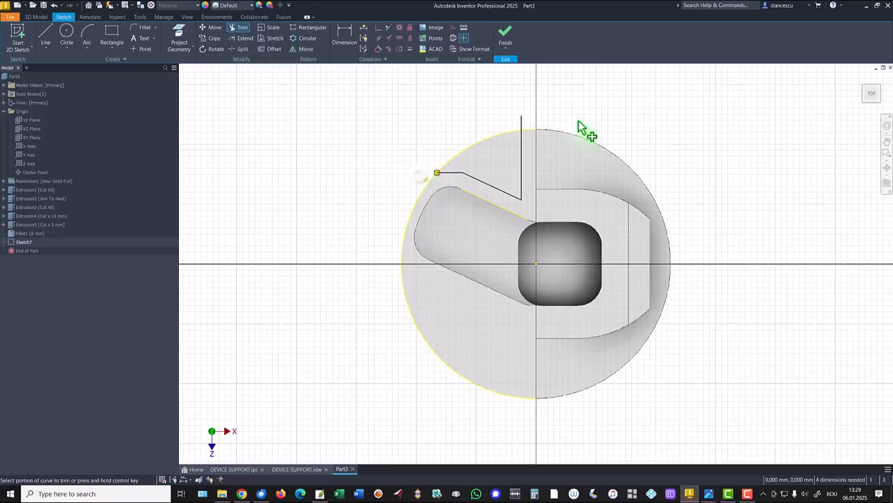
left_click(360, 109)
- Dimension the contour's horizontal line at 30 mm from the origin
left_click(345, 33)
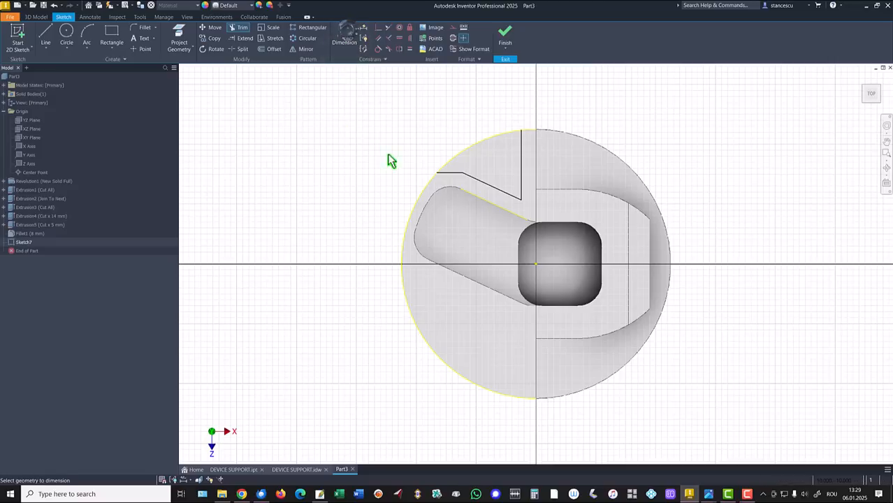
left_click(454, 176)
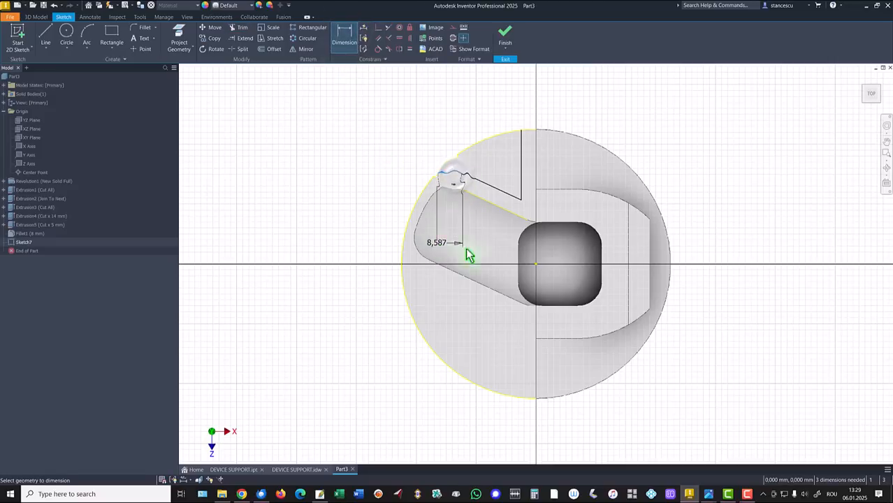
left_click(537, 266)
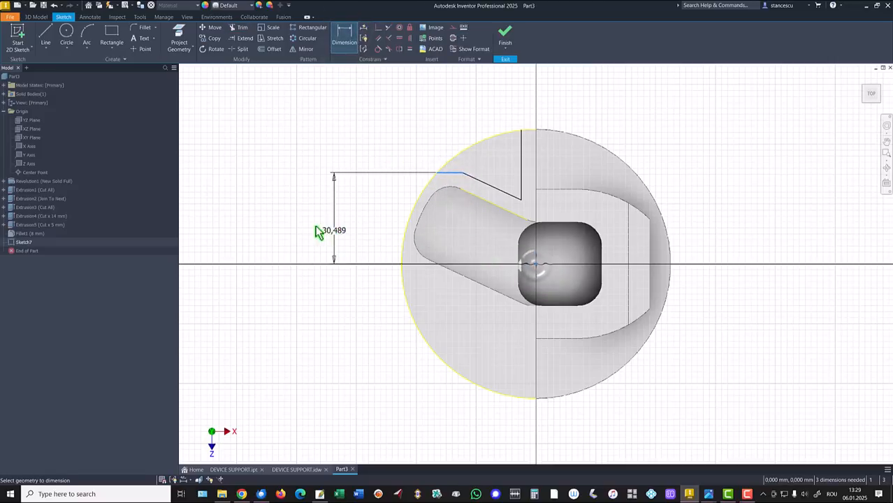
left_click(338, 227)
type("30")
key("Return")
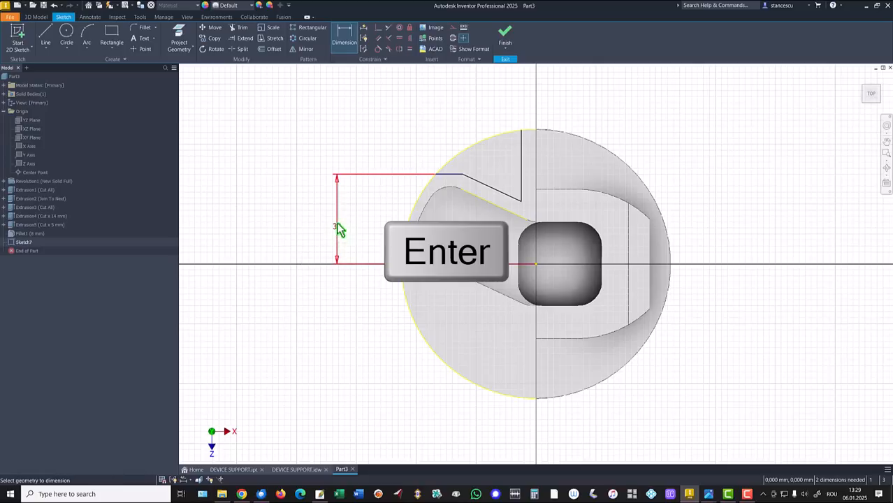
- Dimension the corner between the slanted and vertical lines at 20 mm vertically from the origin
left_click(520, 201)
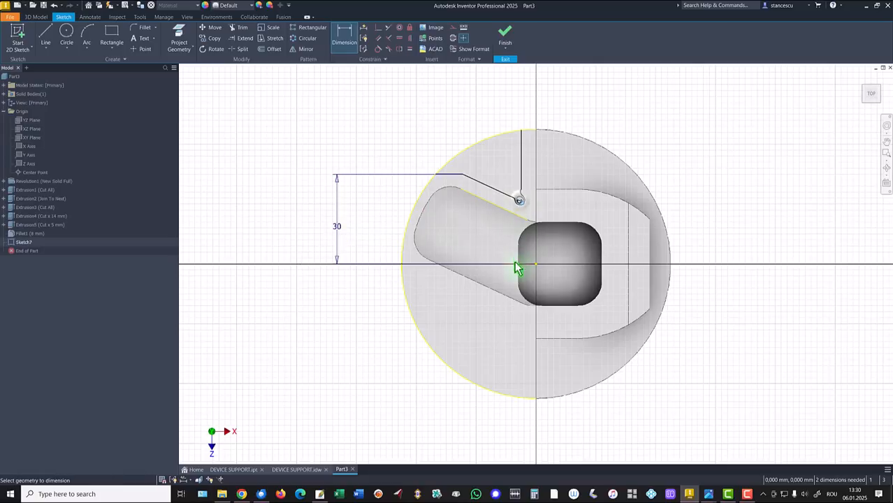
left_click(537, 269)
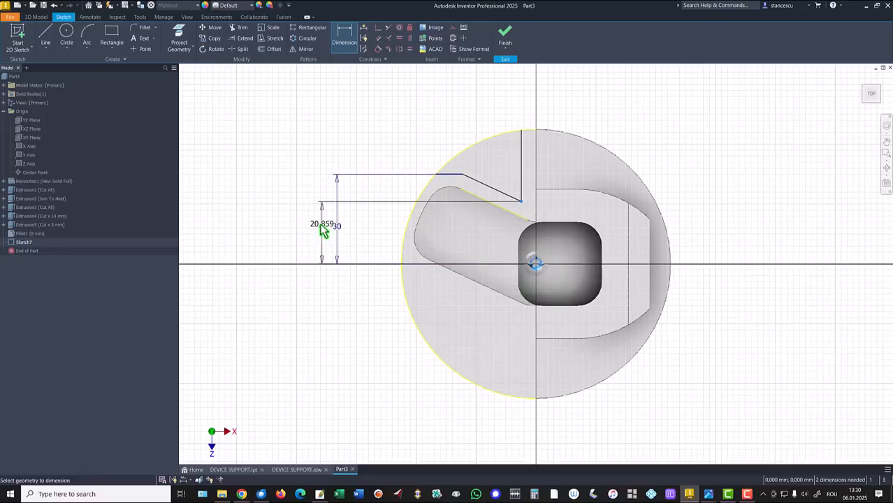
left_click(380, 235)
type("20")
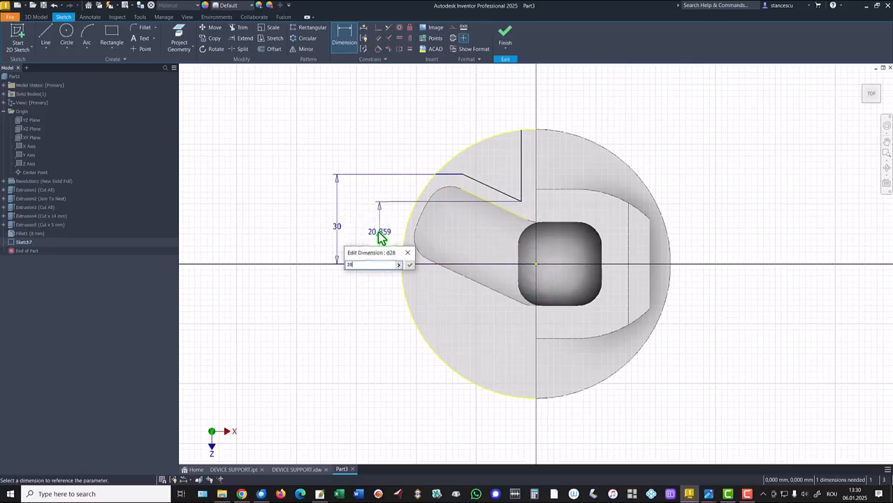
key("Return")
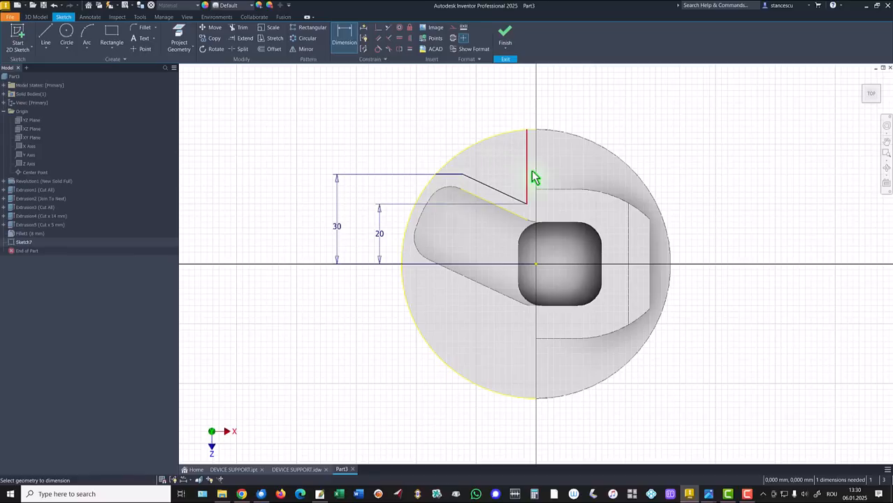
- Dimension the contour's vertical line at 4 mm from the origin and finish the sketch
left_click(528, 157)
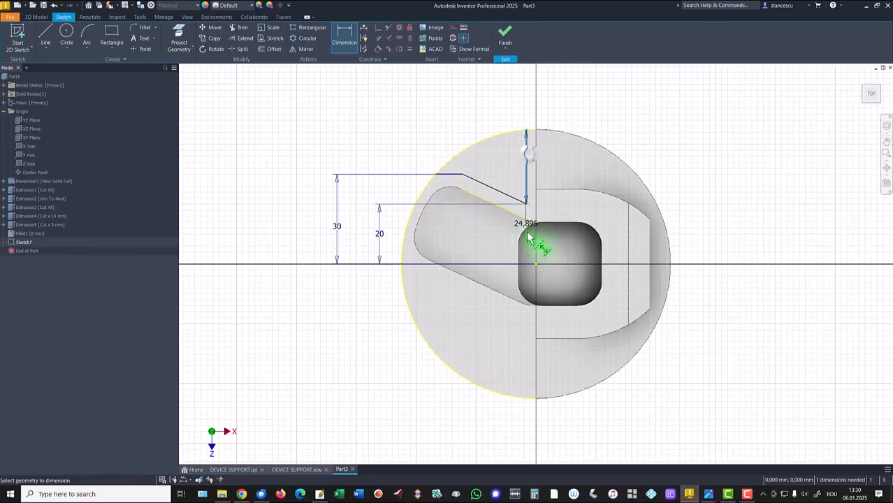
left_click(536, 269)
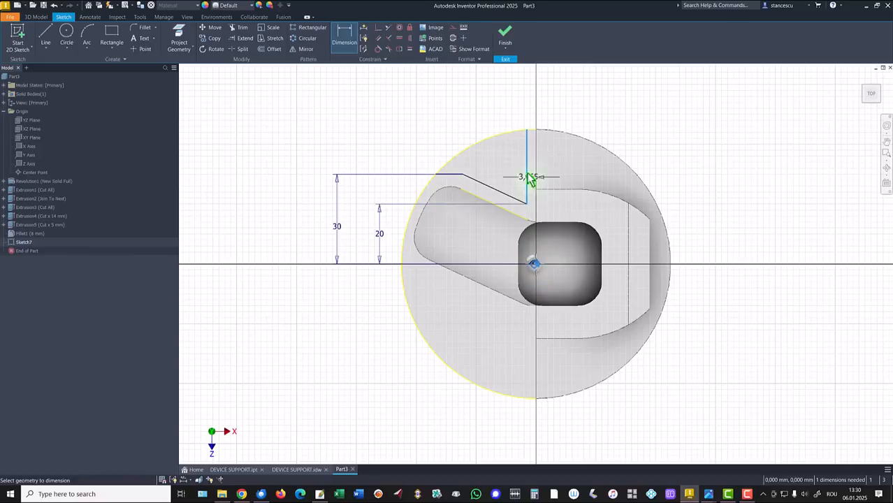
left_click(510, 107)
type("4")
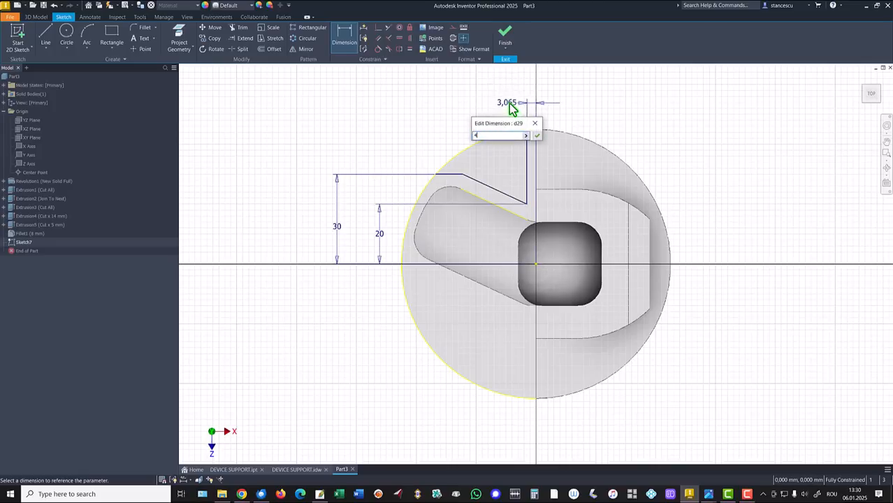
key("Return")
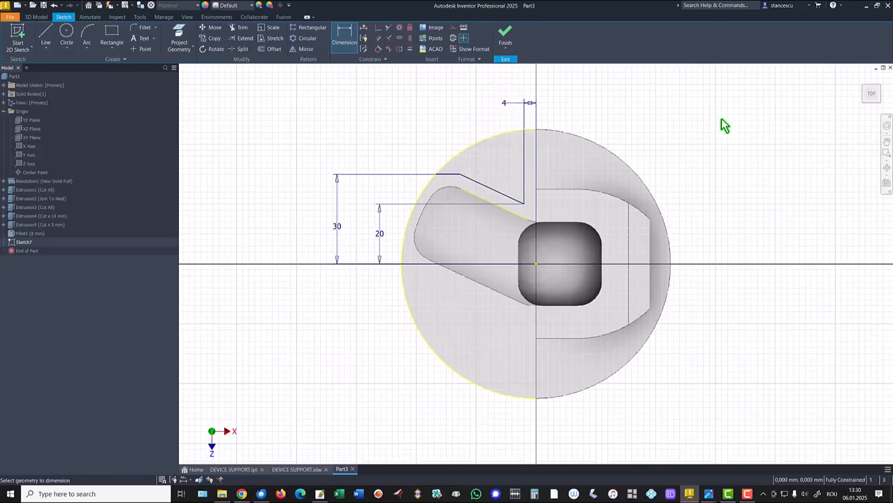
left_click(505, 41)
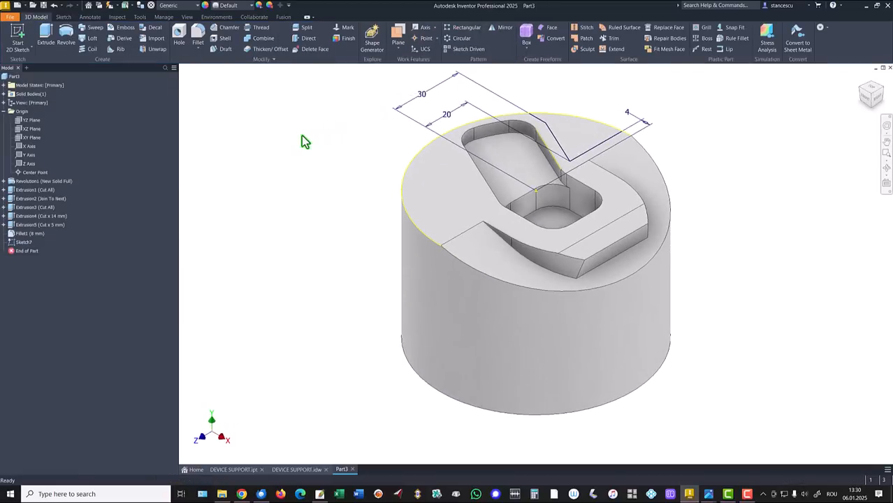
- Check the step depth in the DEVICE SUPPORT.idw drawing and cut the contour profile 4 mm down into Part3
left_click(45, 46)
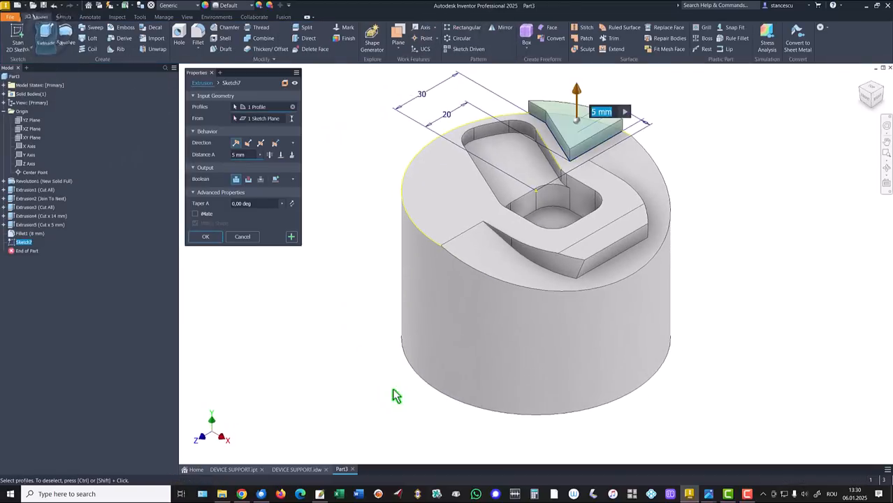
left_click(296, 470)
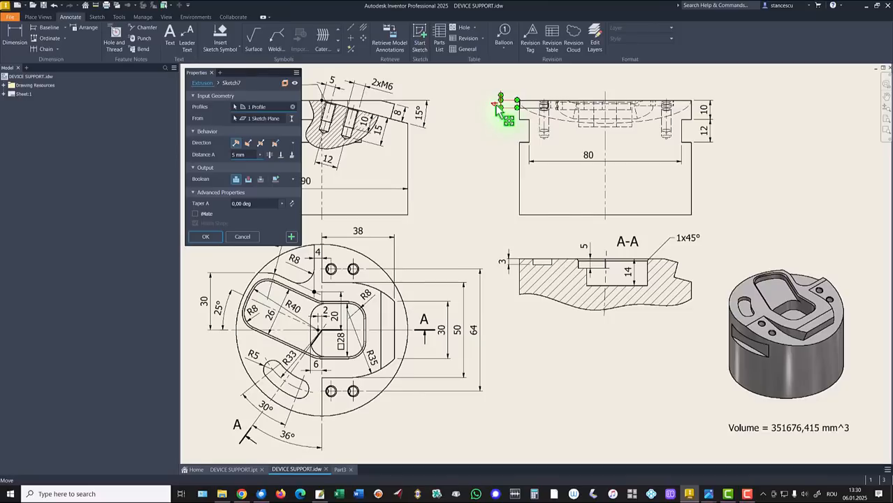
left_click(339, 470)
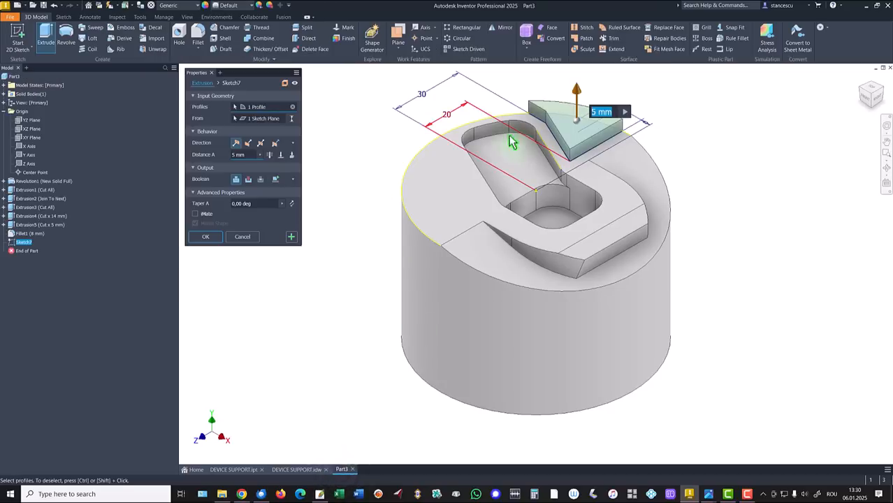
left_click(248, 179)
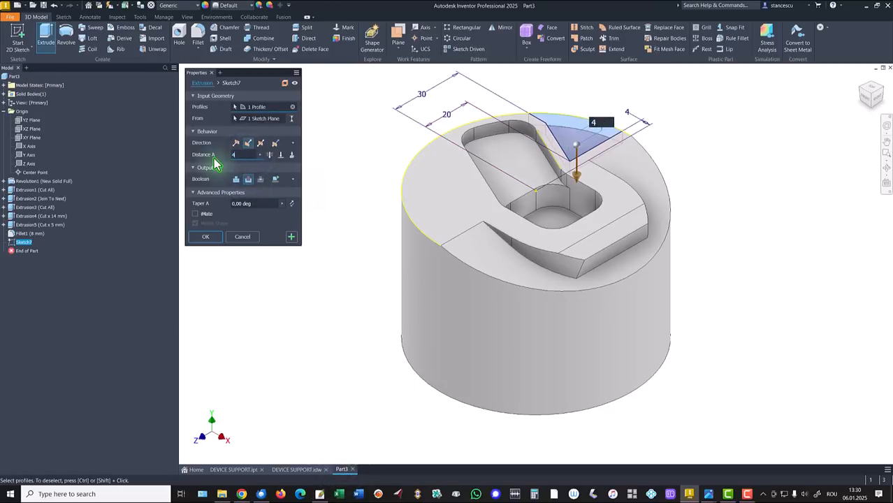
left_click(204, 237)
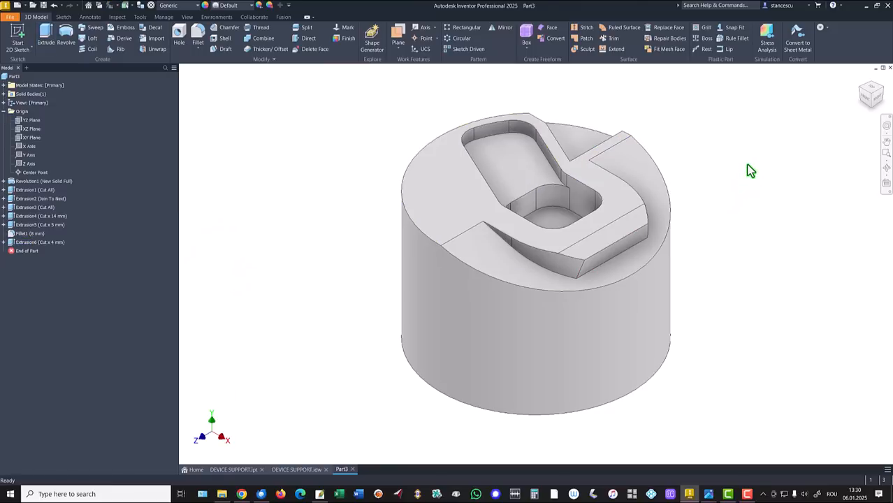
- Fillet the short vertical edge near the rim, between the step's horizontal and slanted walls, with a 14 mm radius
middle_click_drag(748, 165, 674, 213, "shift")
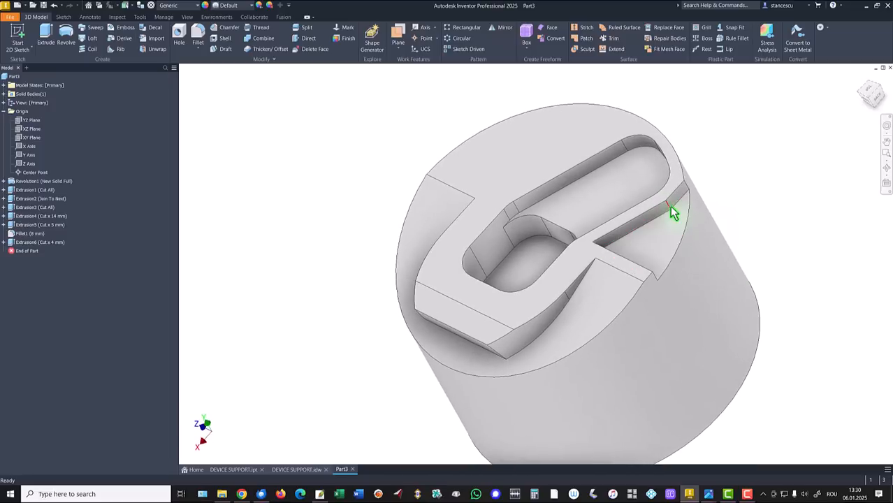
left_click(667, 204)
left_click(682, 201)
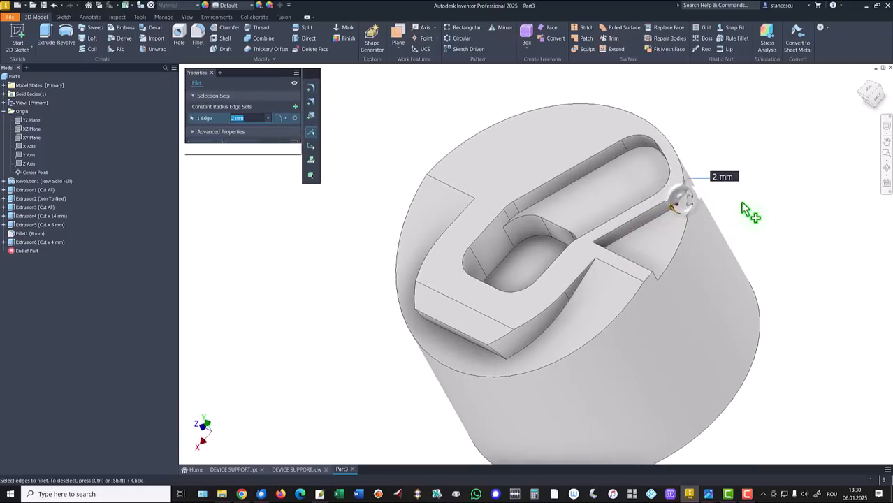
middle_click_drag(737, 198, 362, 157, "shift")
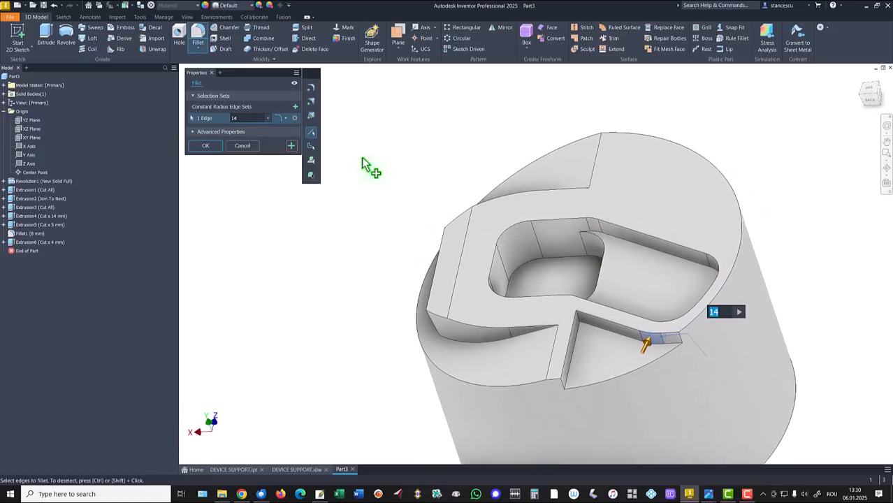
left_click(290, 146)
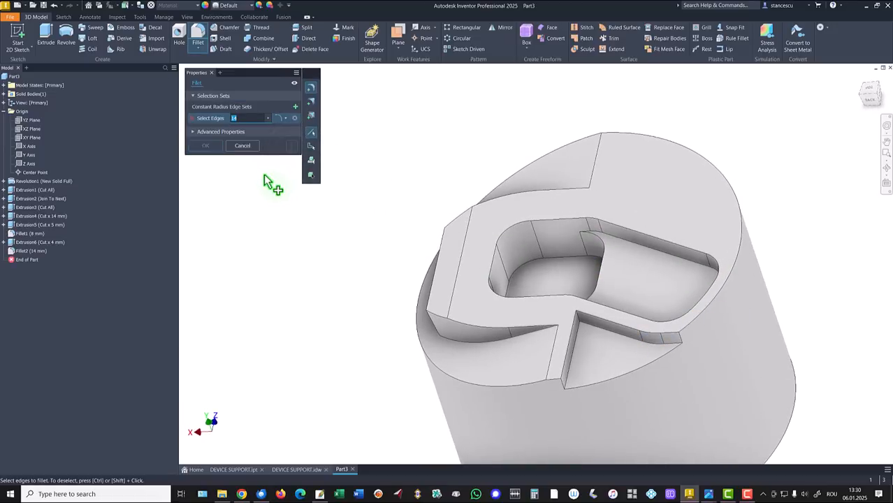
- Fillet the step's inner corner edge, between the slanted and straight walls, with an 8 mm radius
left_click(585, 322)
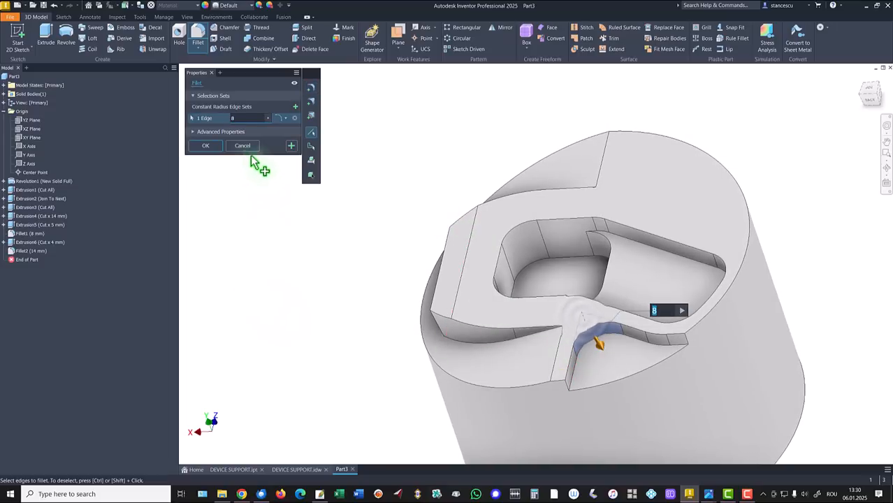
left_click(207, 146)
key("F6")
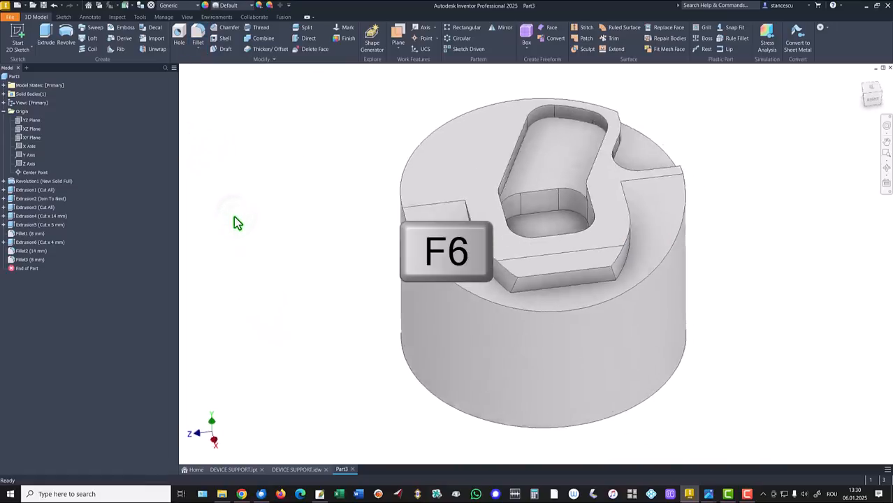
- Check the curved slot's dimensions in the DEVICE SUPPORT.idw drawing and start a sketch on Part3's flat top face
left_click(296, 469)
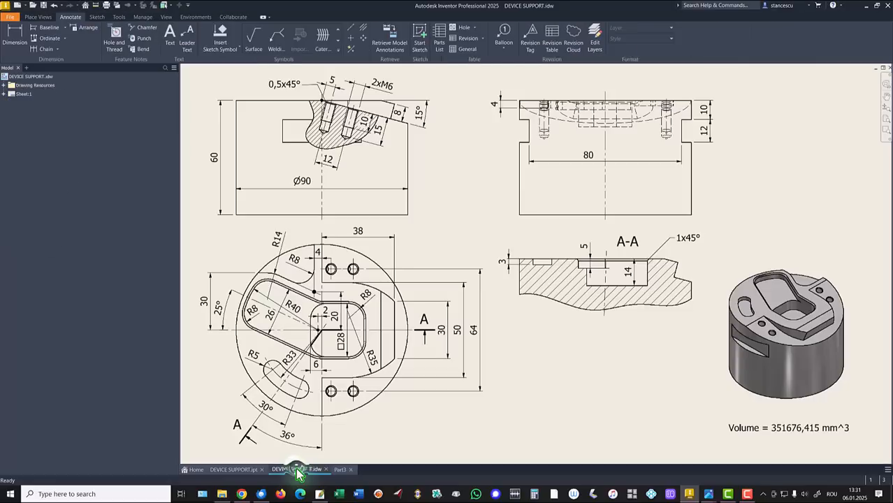
left_click(293, 377)
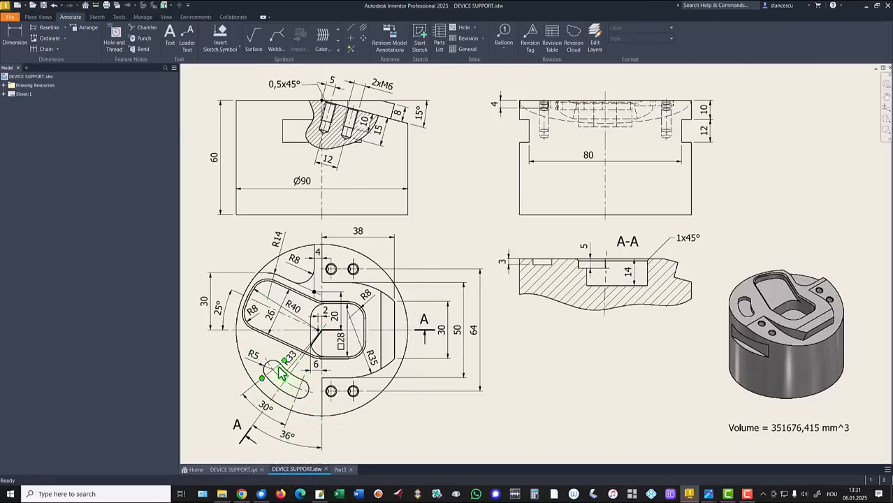
left_click(269, 409)
left_click(288, 436)
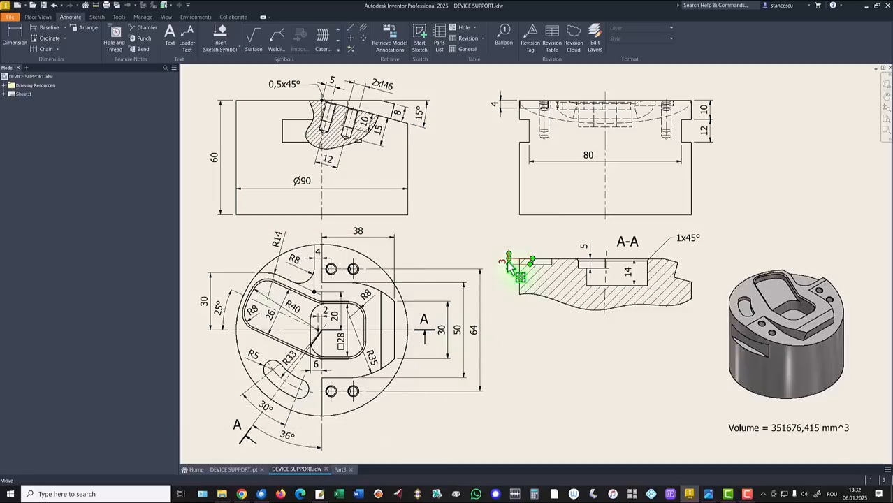
left_click(336, 471)
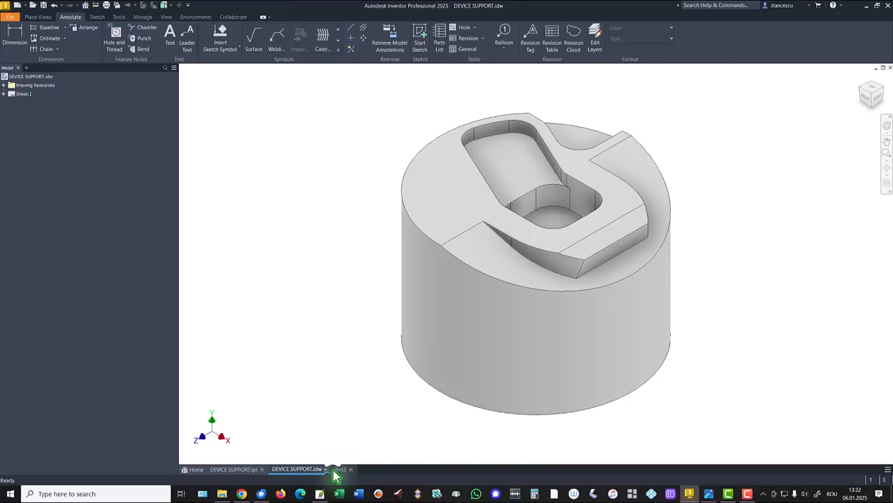
left_click(421, 190)
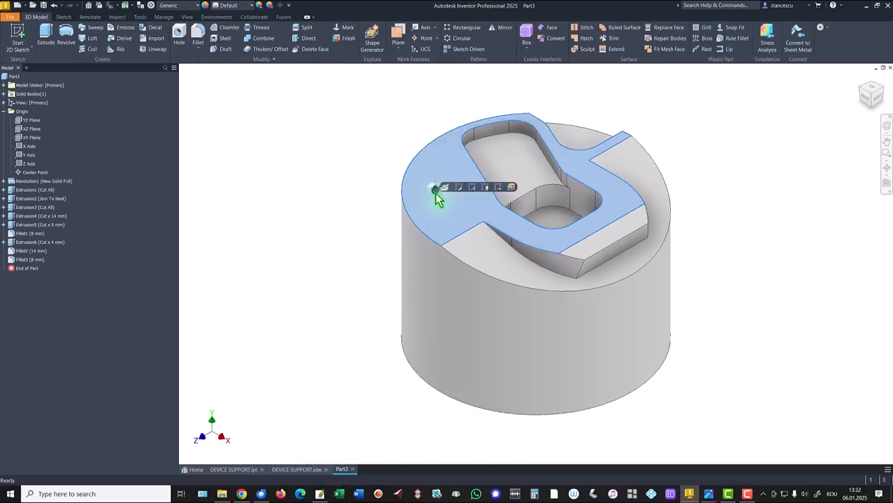
left_click(449, 196)
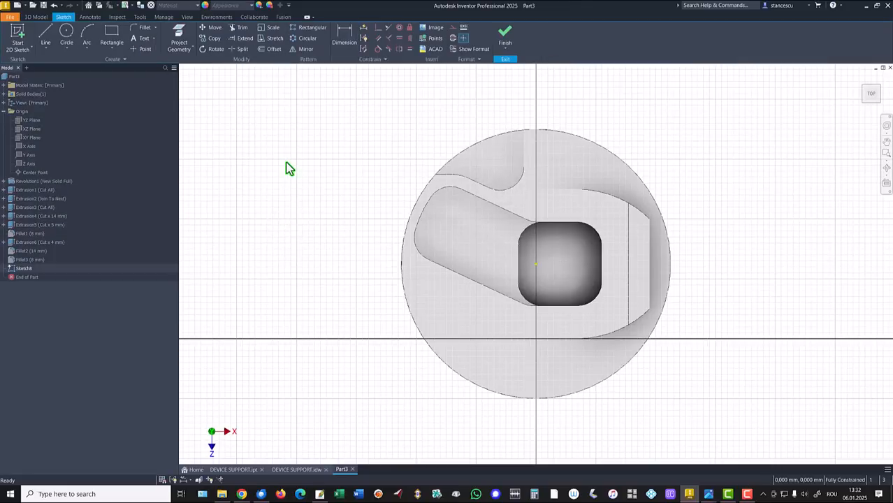
- Sketch a center point arc slot with a 33 mm arc radius around the origin, below the slanted pocket
left_click(111, 51)
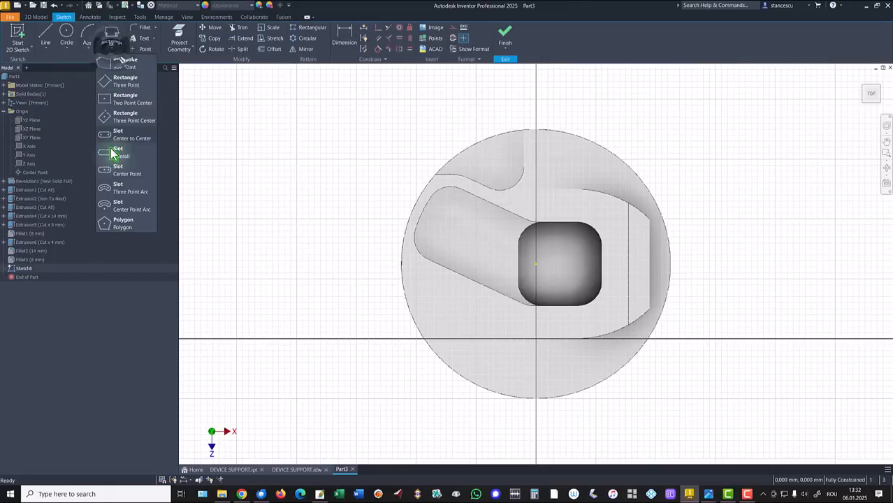
left_click(121, 209)
left_click(536, 264)
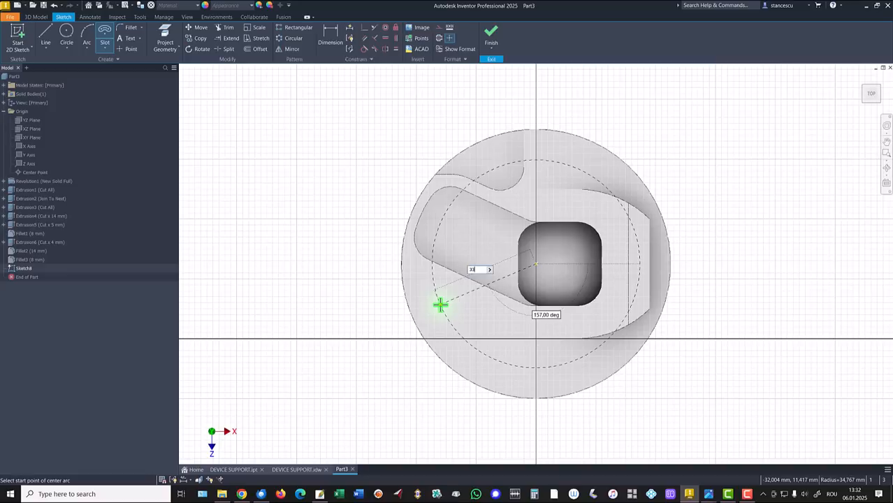
key("Return")
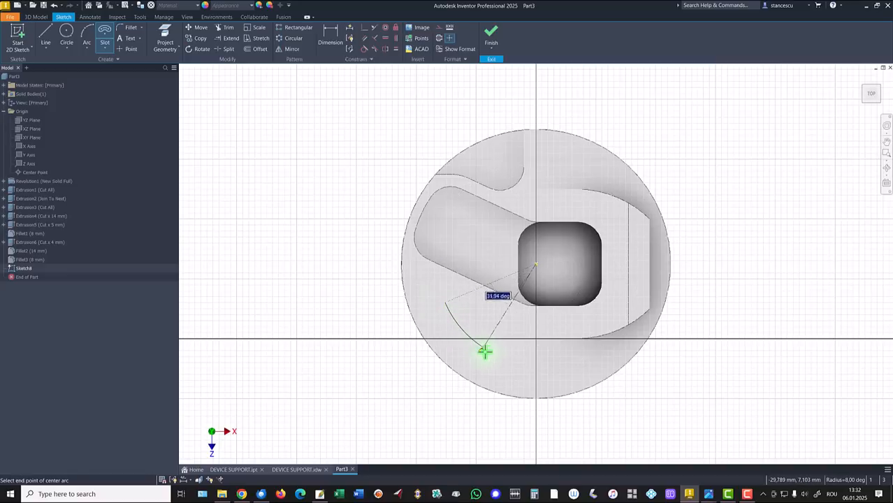
left_click(498, 357)
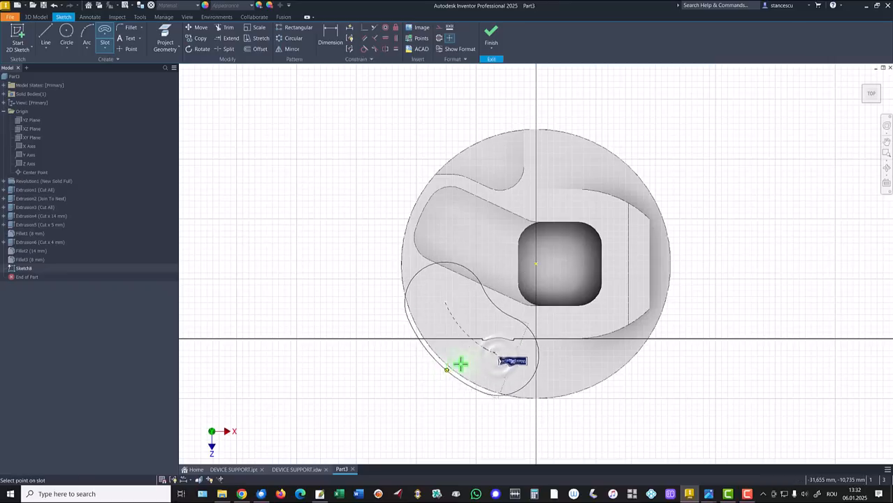
left_click(475, 357)
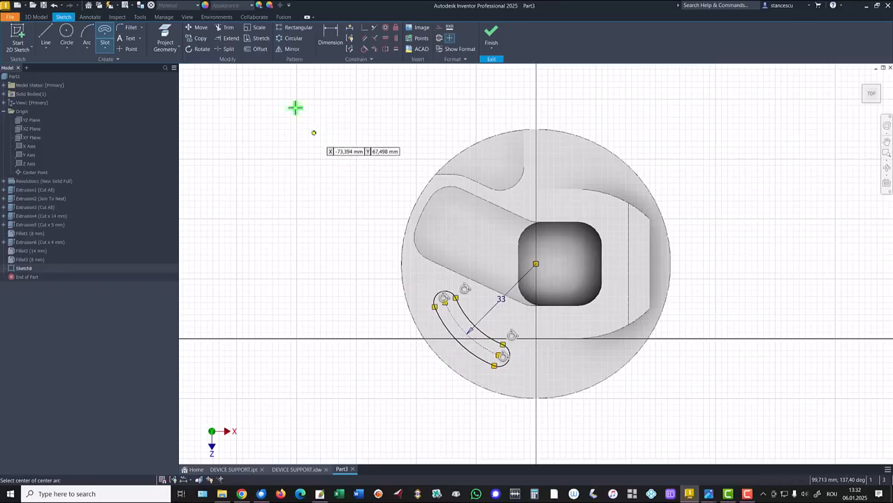
- Draw a line from the origin to the midpoint of the slot's center arc and make it a construction line
left_click(56, 40)
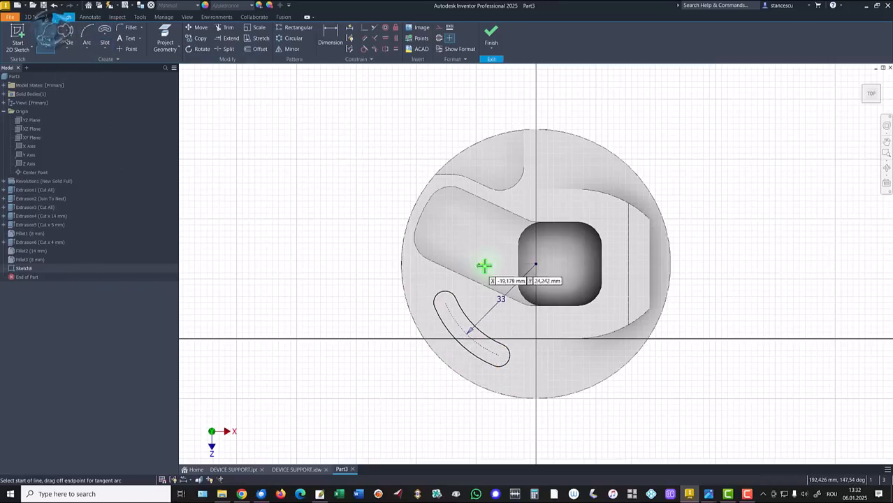
left_click(535, 264)
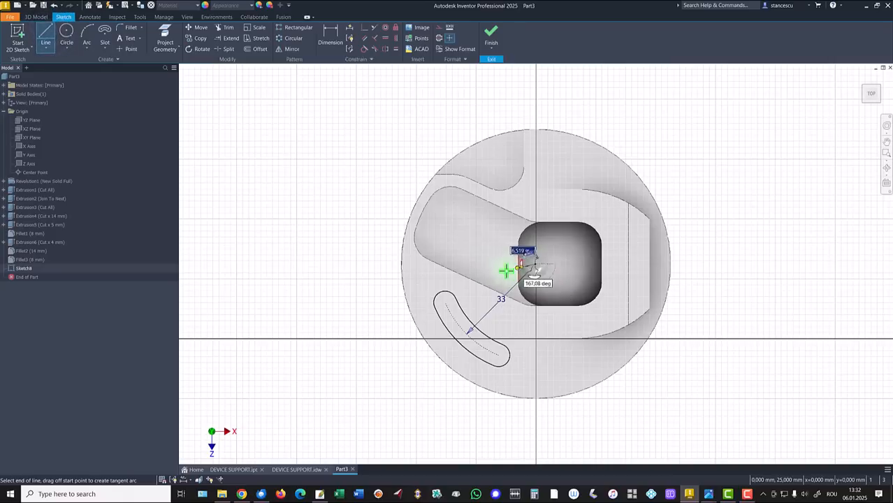
left_click(466, 335)
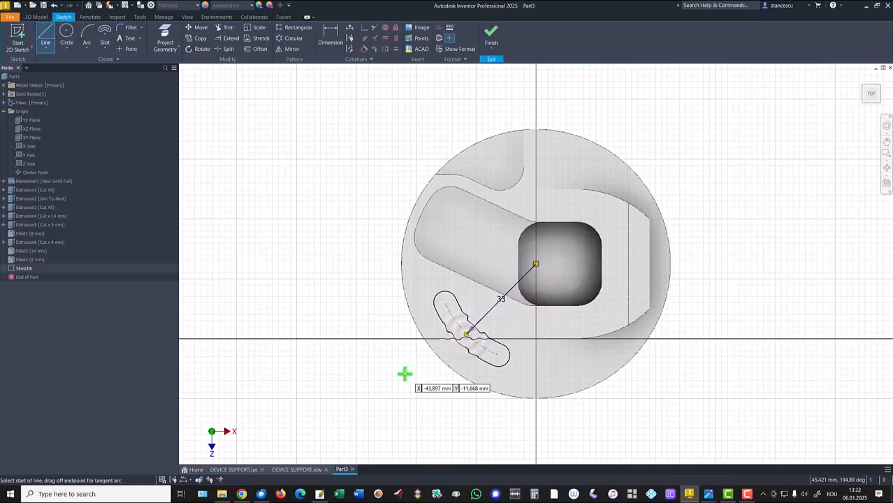
key("Escape")
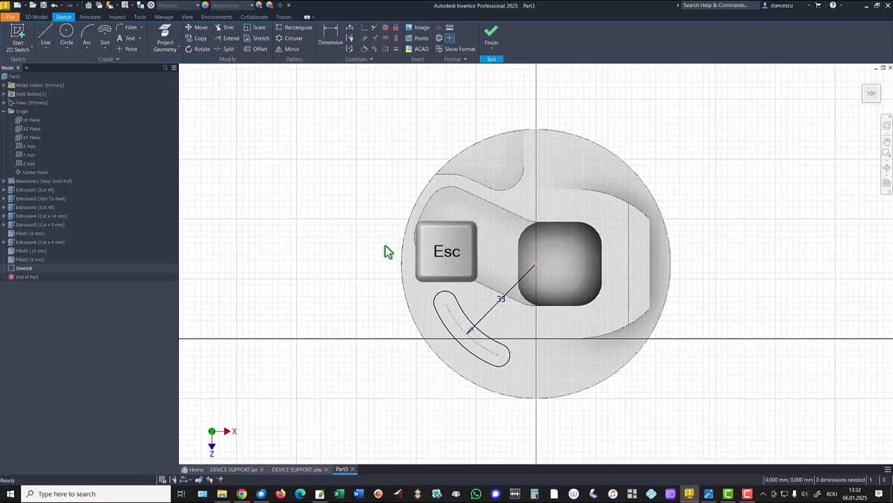
mouse_move(504, 306)
left_mouse_down()
mouse_move(496, 319)
mouse_move(493, 308)
left_mouse_up()
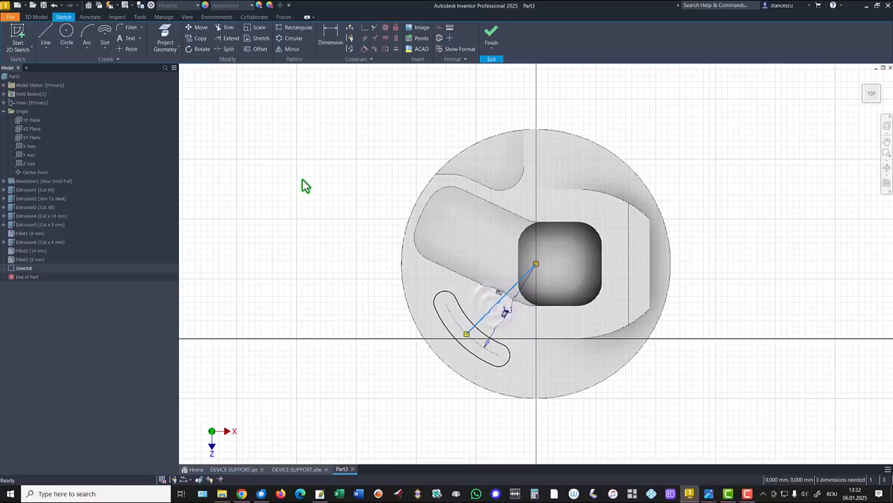
right_click_drag(303, 176, 362, 176)
left_click(363, 176)
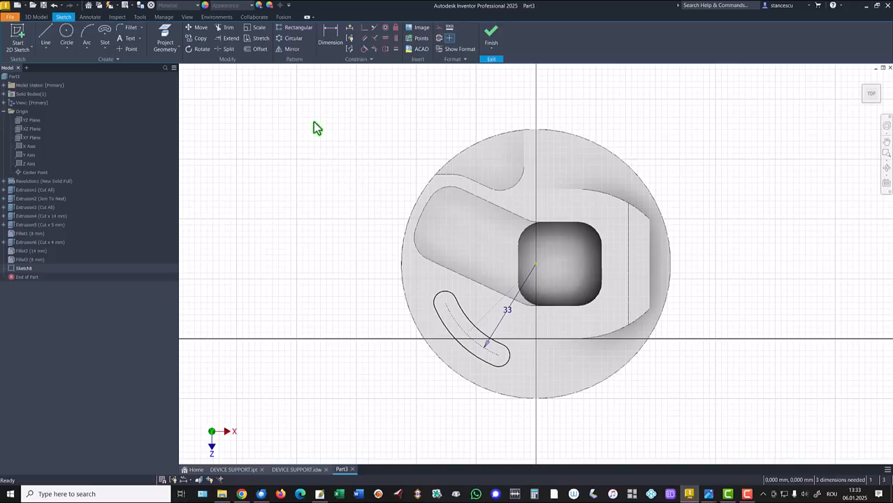
- Dimension the angle between the slot's middle construction line and the part's straight vertical edge as 36 degrees
left_click(333, 35)
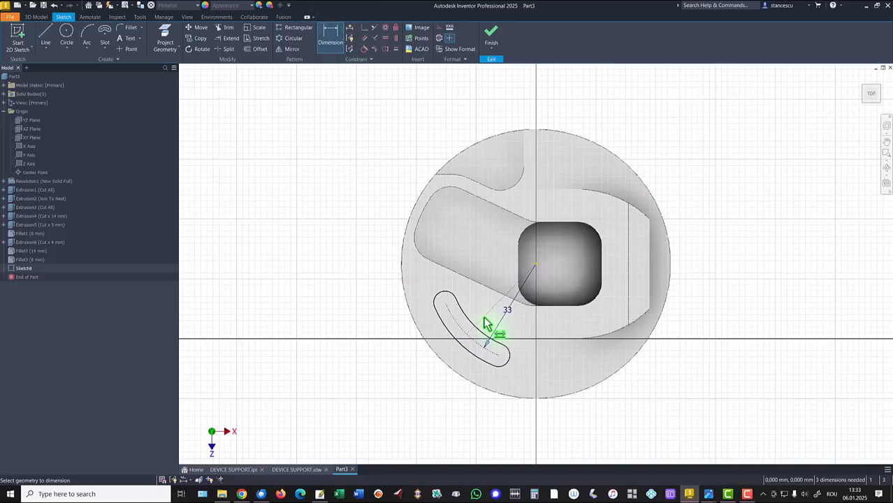
left_click(649, 287)
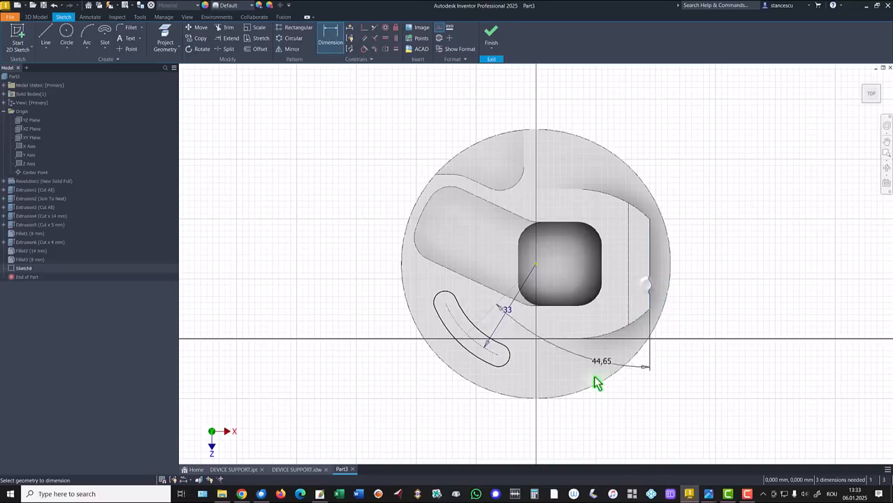
left_click(522, 433)
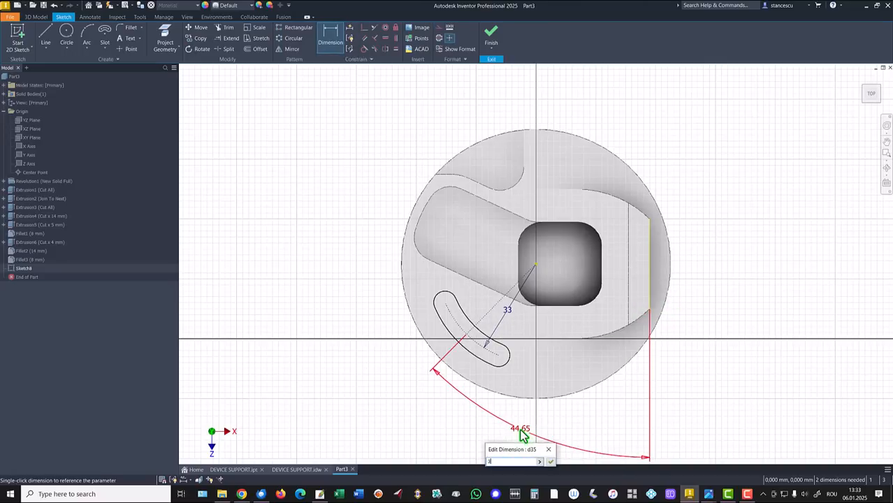
type("36")
key("Return")
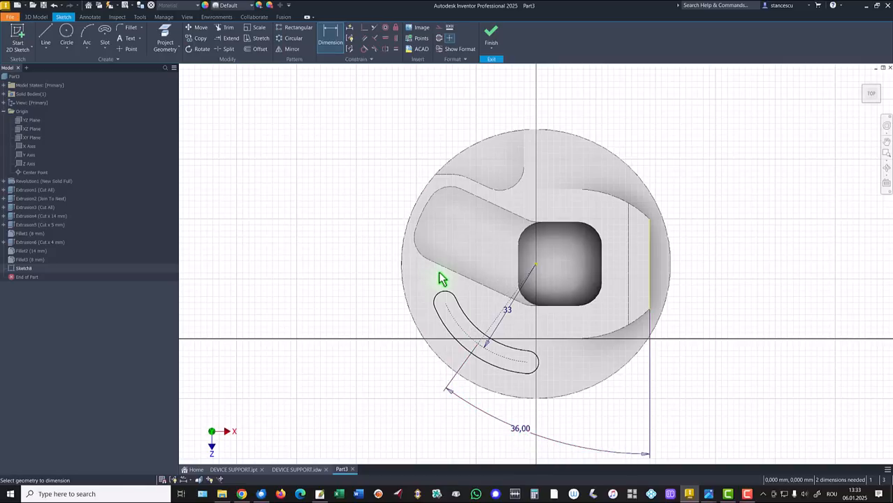
- Draw lines joining both slot end centers to the origin and convert them to construction lines
left_click(45, 38)
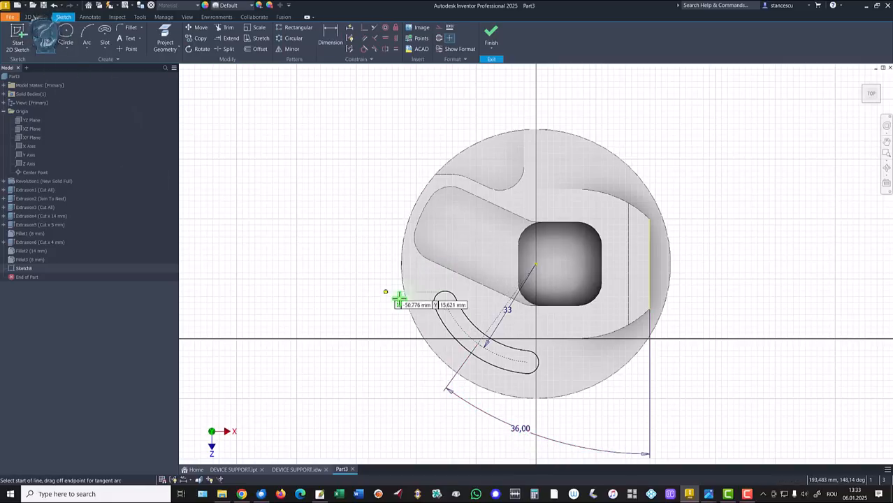
left_click(444, 303)
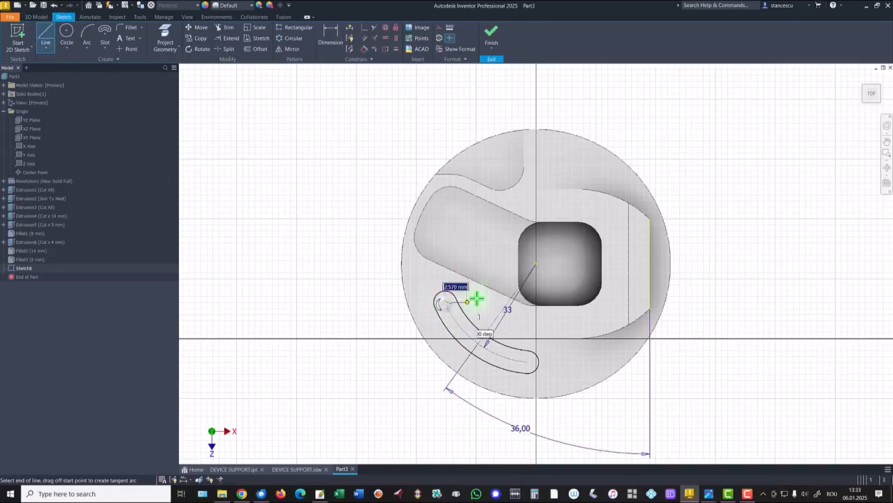
double_click(536, 264)
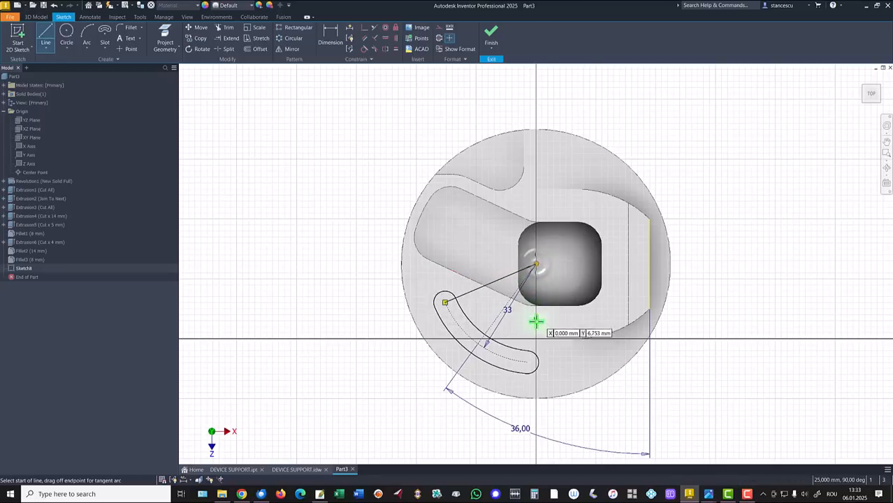
left_click(536, 264)
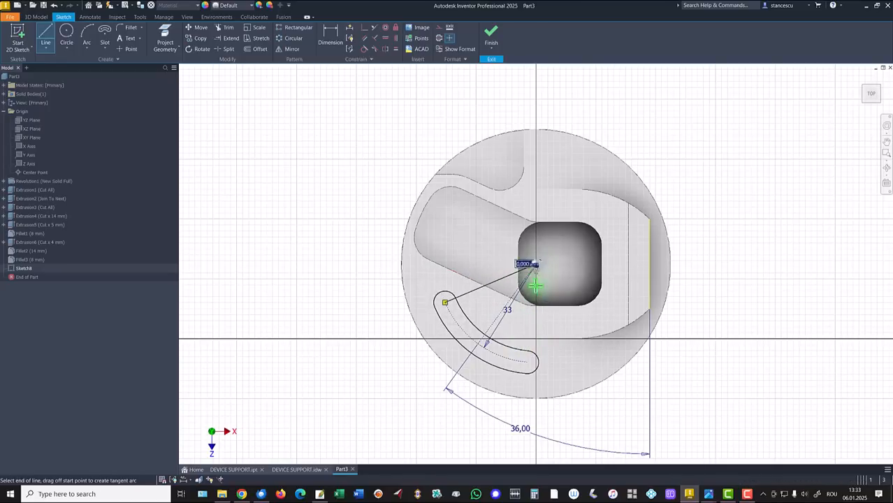
left_click(527, 361)
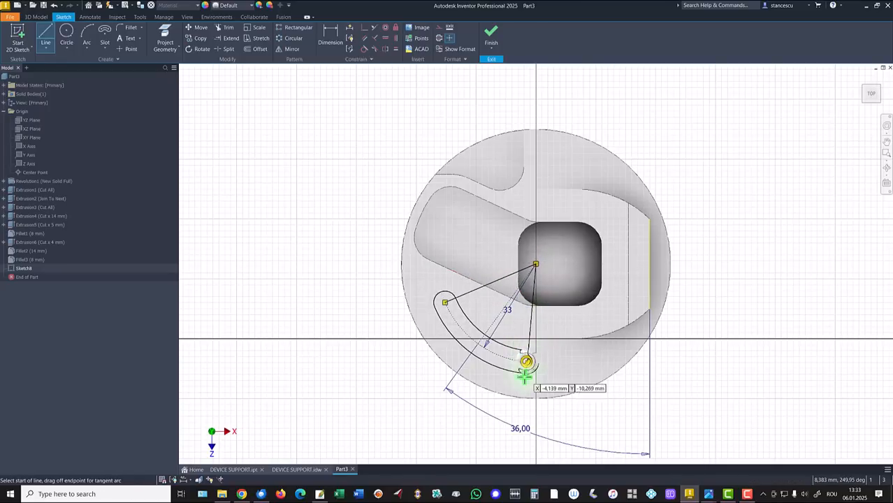
key("Escape")
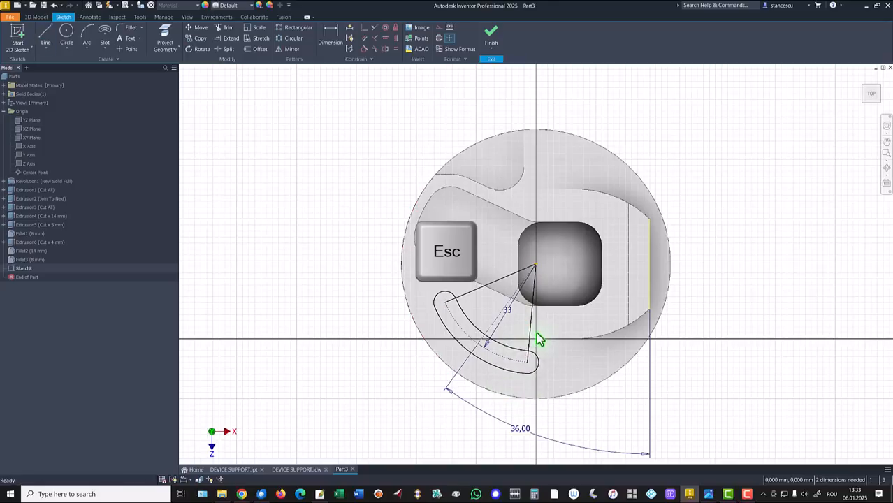
left_click(532, 326)
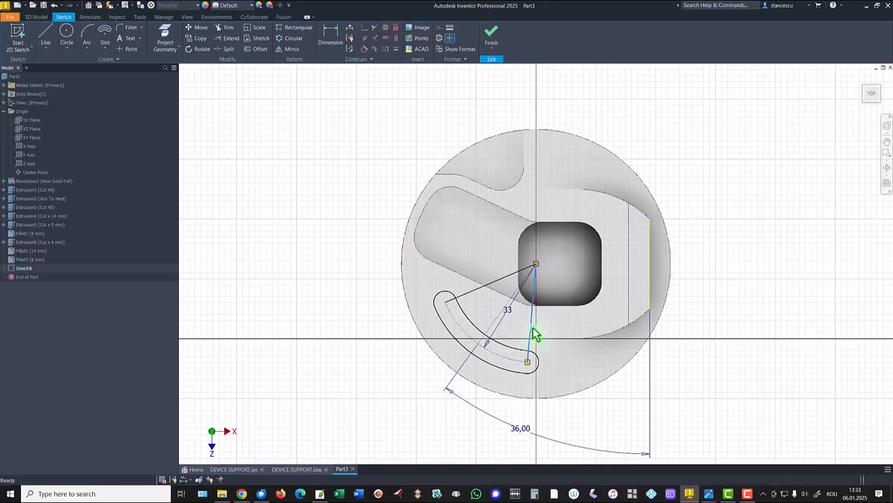
left_click(475, 299, "ctrl")
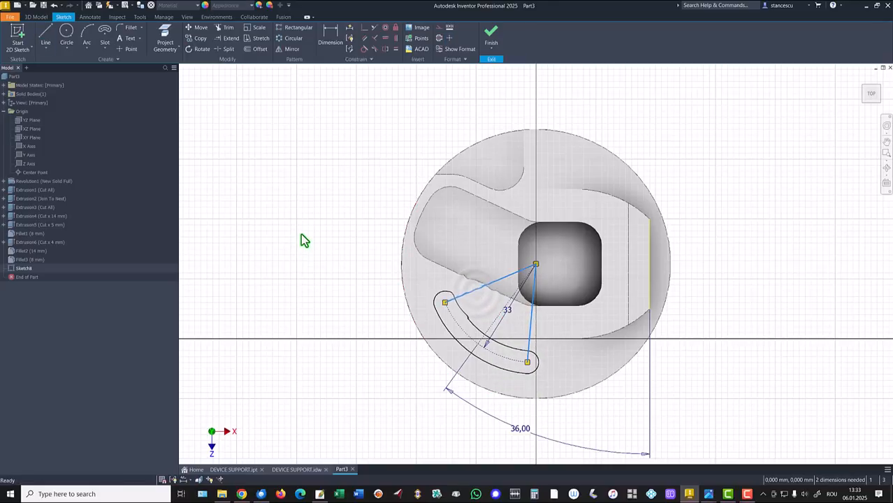
right_click(301, 235)
left_click(341, 233)
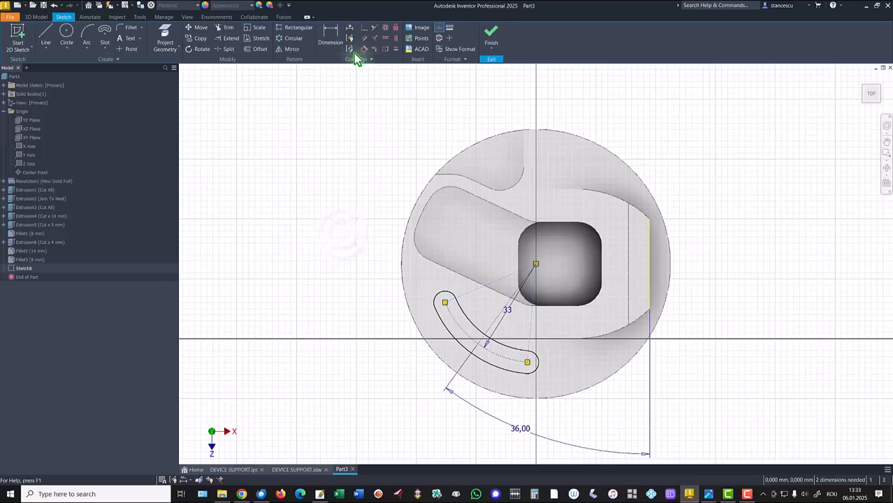
- Dimension the angle between the two construction lines through the slot's end centers as 30 degrees
left_click(331, 32)
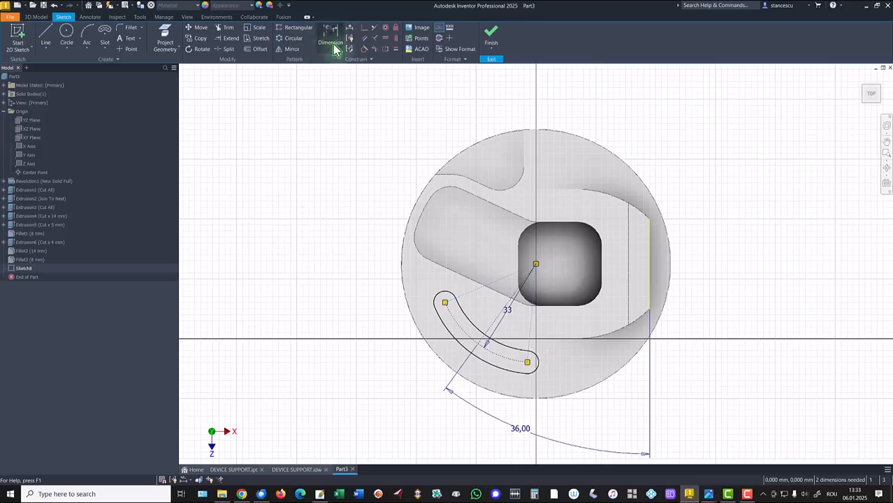
left_click(477, 296)
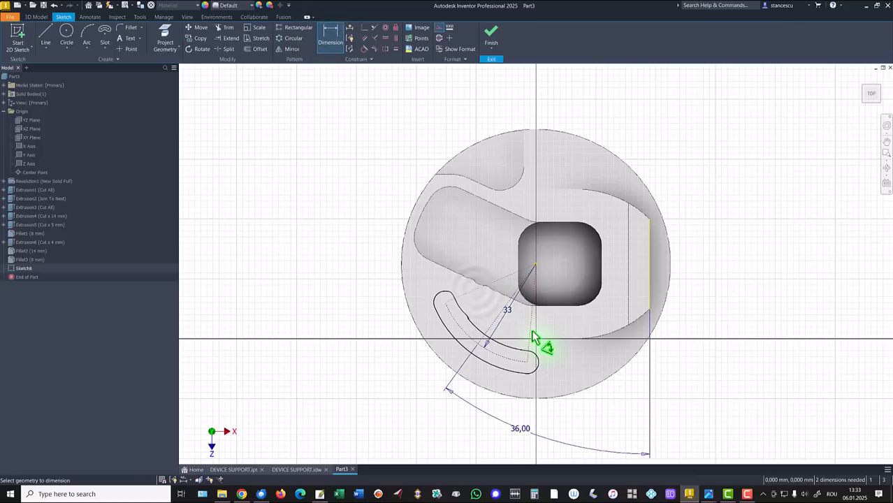
left_click(486, 368)
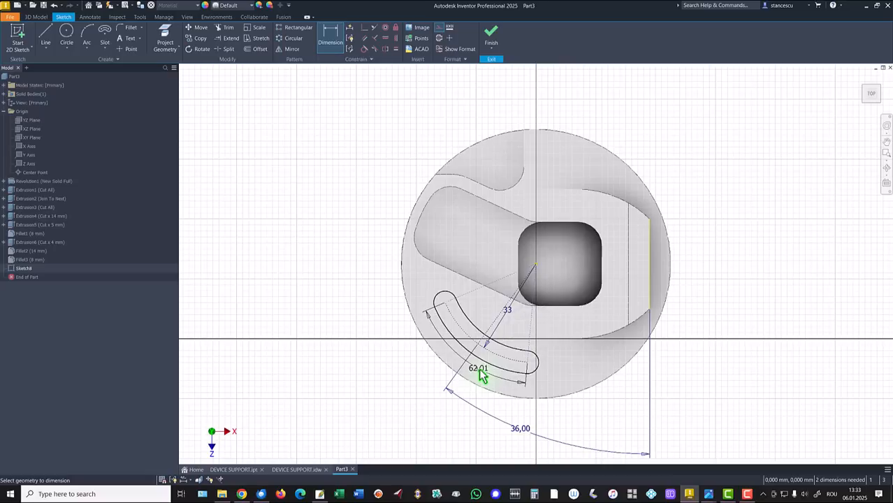
left_click(476, 379)
type("30")
key("Return")
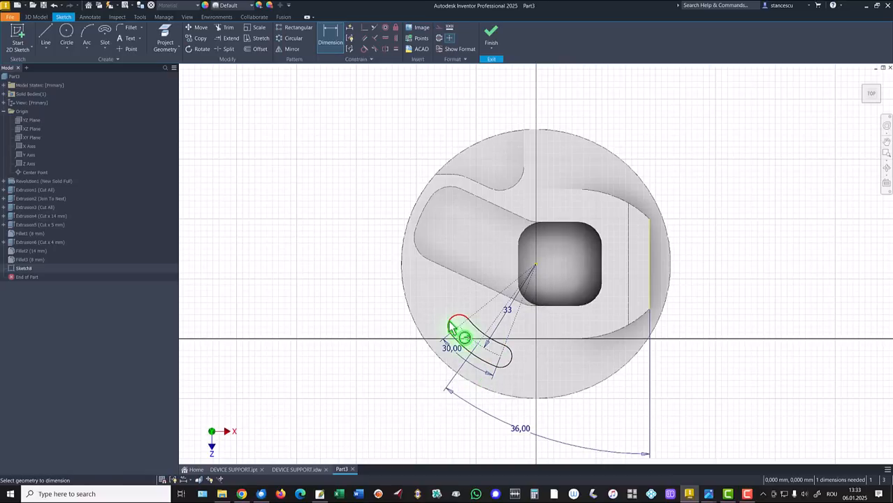
- Dimension the slot's rounded end with a 5 mm radius
left_click(449, 326)
left_click(442, 319)
type("5")
key("Return")
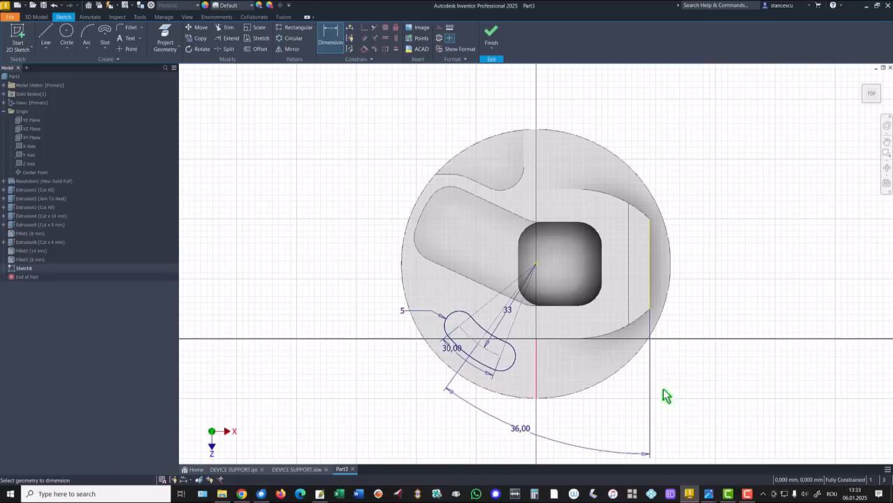
- Finish the slot sketch and cut its profile 3 mm deep into the part with Extrude
left_click(491, 40)
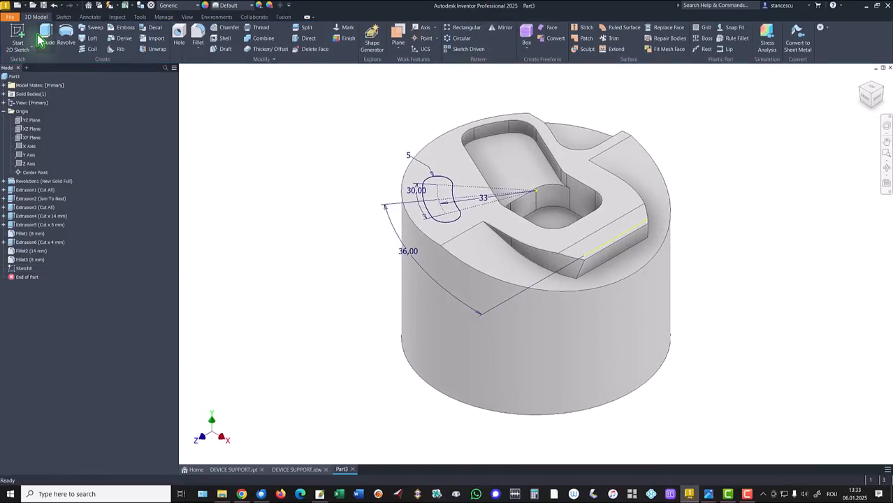
left_click(44, 37)
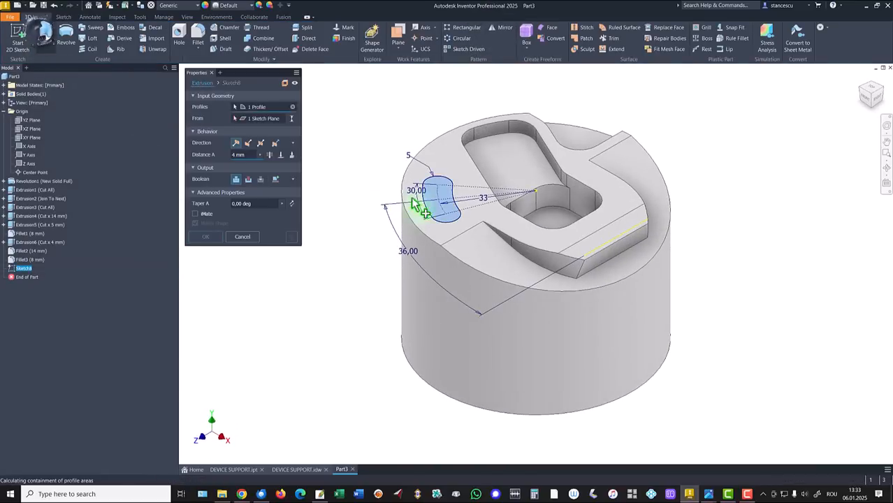
left_click(249, 144)
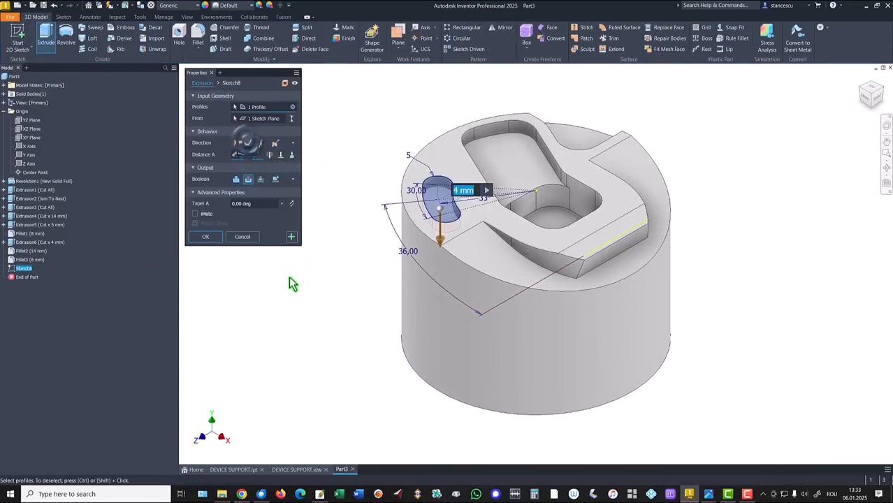
type("3")
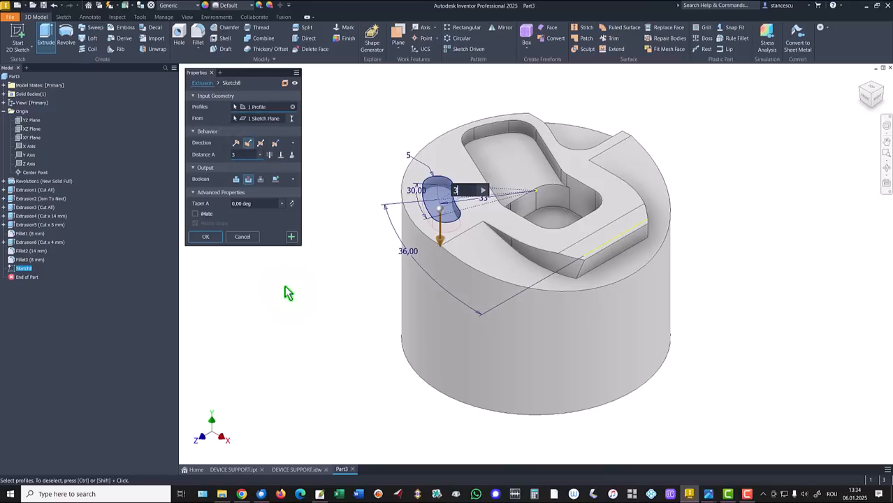
left_click(202, 238)
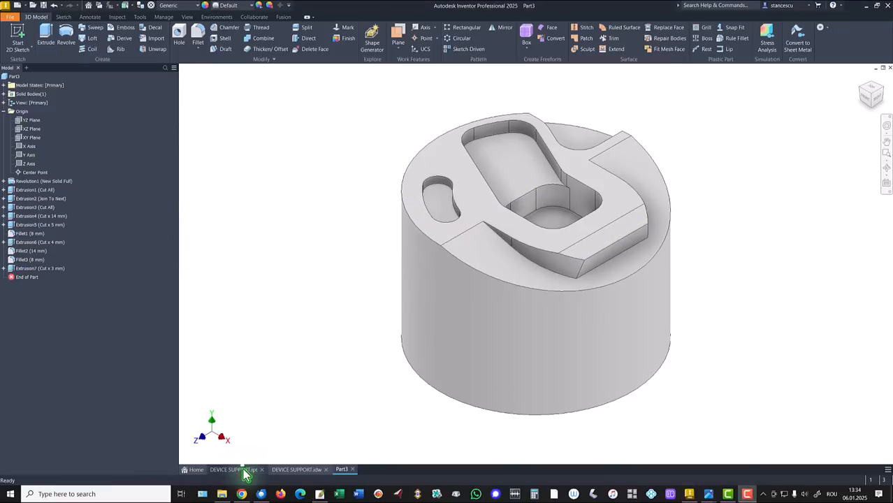
- Examine the side groove in the finished DEVICE SUPPORT.ipt model and the DEVICE SUPPORT.idw drawing, and return to Part3
left_click(244, 473)
middle_click_drag(616, 275, 345, 267, "shift")
key("F6")
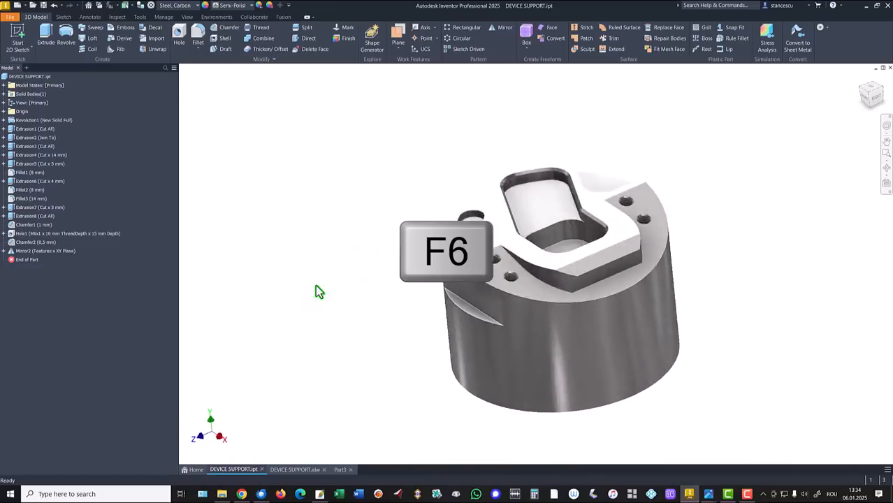
left_click(283, 472)
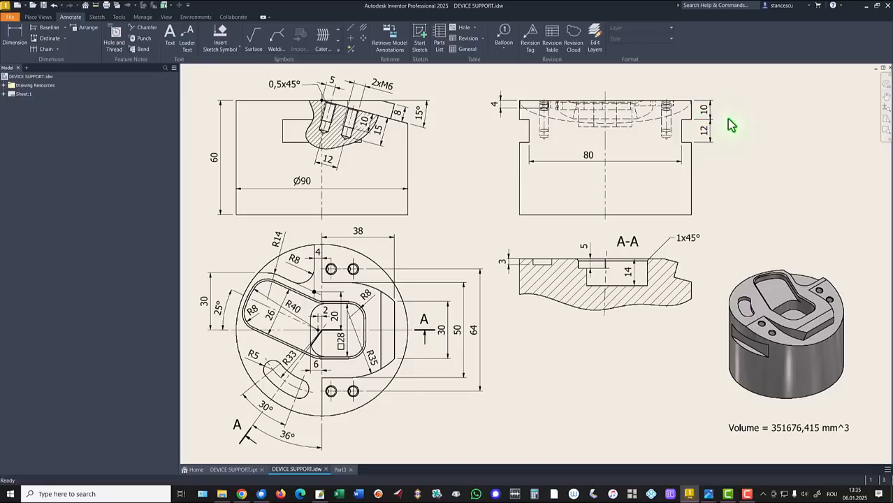
left_click(340, 470)
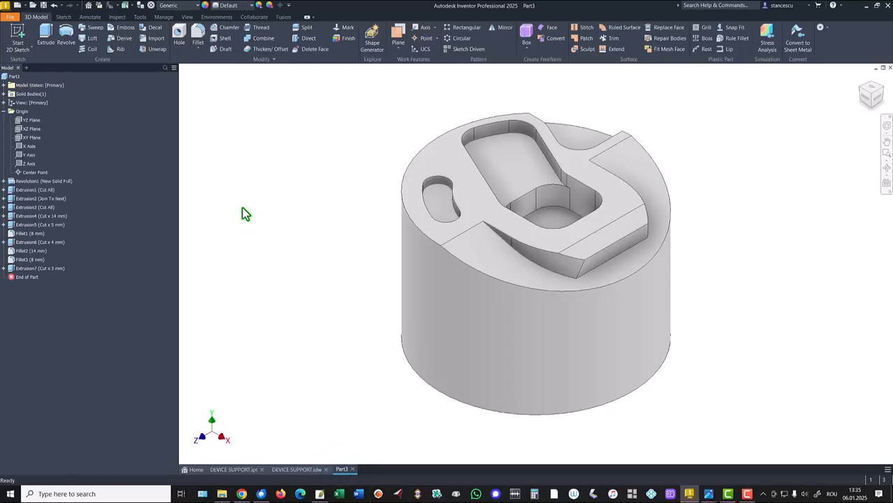
- Start a sketch on the YZ plane with sliced graphics and project the cylinder's vertical side edge on the +Z side
left_click(29, 121)
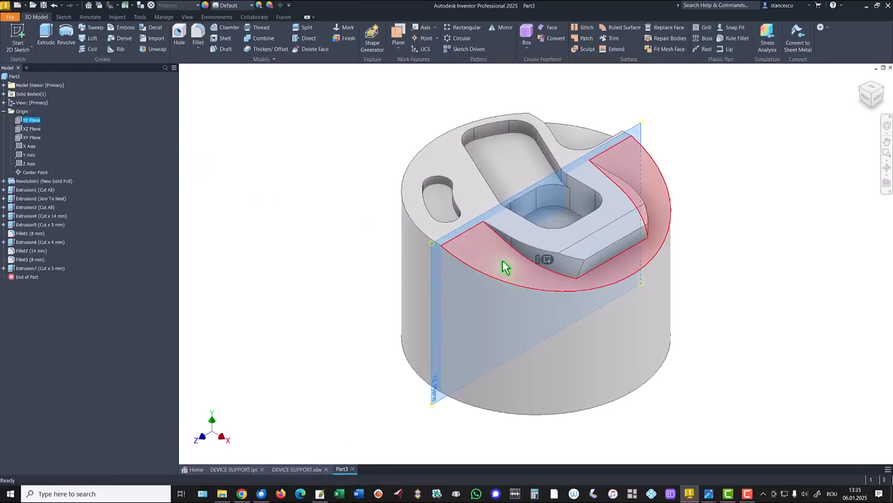
key("s")
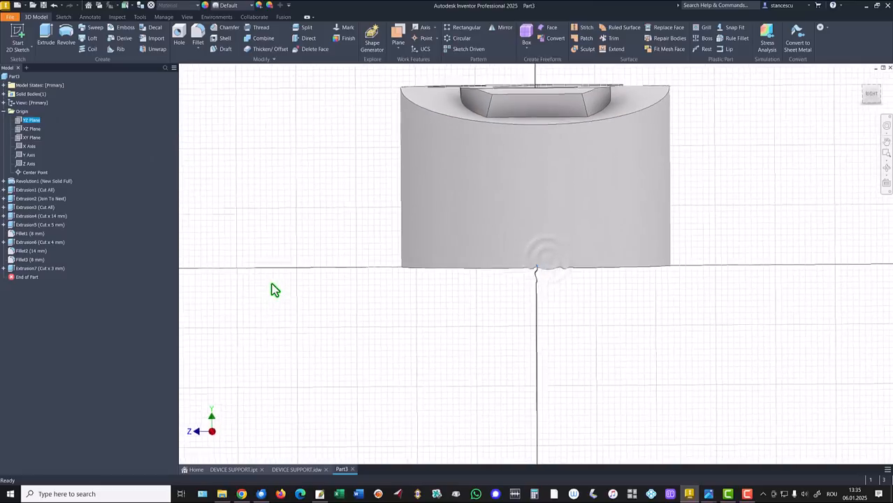
key("F7")
middle_click_drag(353, 235, 339, 274)
left_click(165, 38)
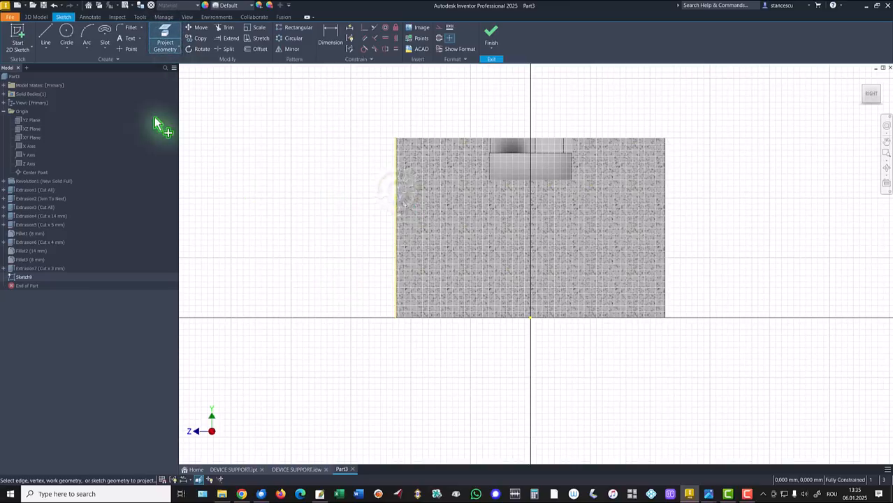
- Draw a two-point rectangle inward from the projected side edge, with its upper side about 17 mm below the part's top
left_click(105, 54)
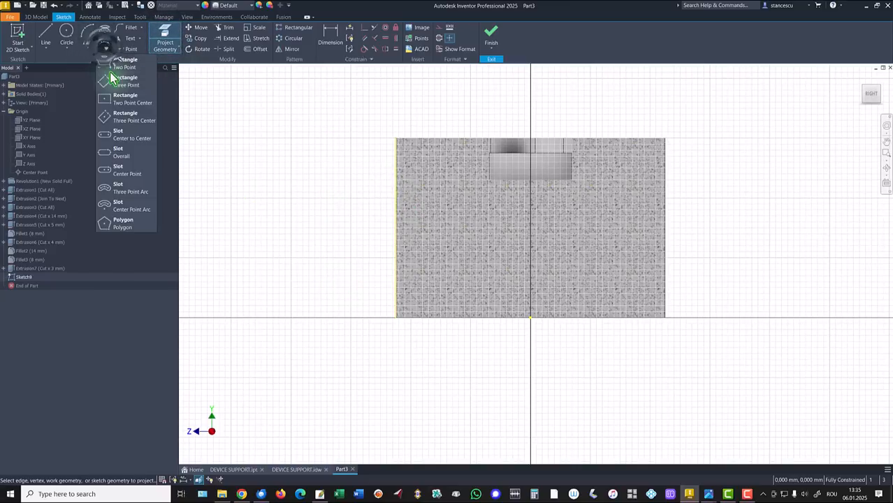
left_click(113, 70)
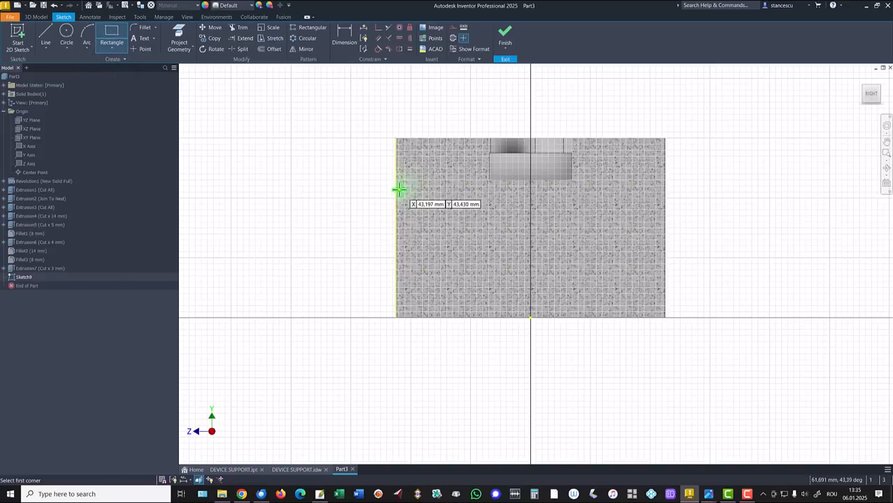
left_click(397, 189)
left_click(415, 228)
key("Escape")
- Dimension the rectangle's upper side 10 mm below the projected edge's top endpoint and the rectangle's height as 12 mm
left_click(344, 36)
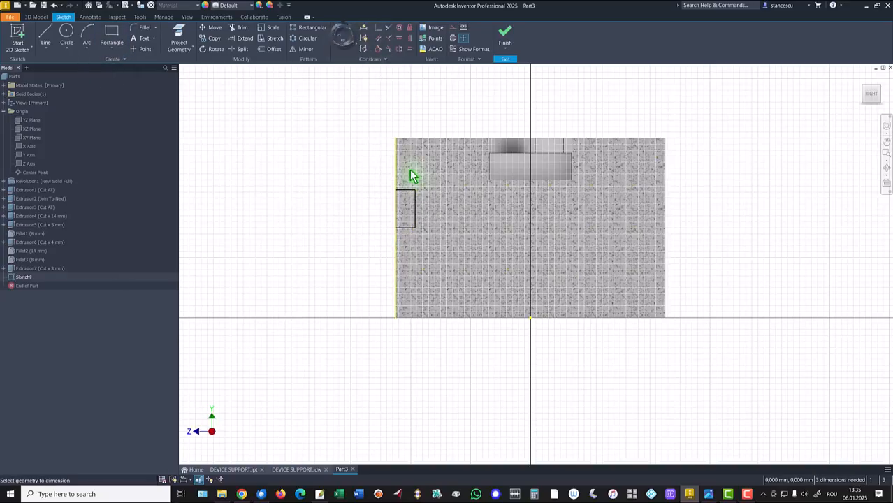
left_click(397, 139)
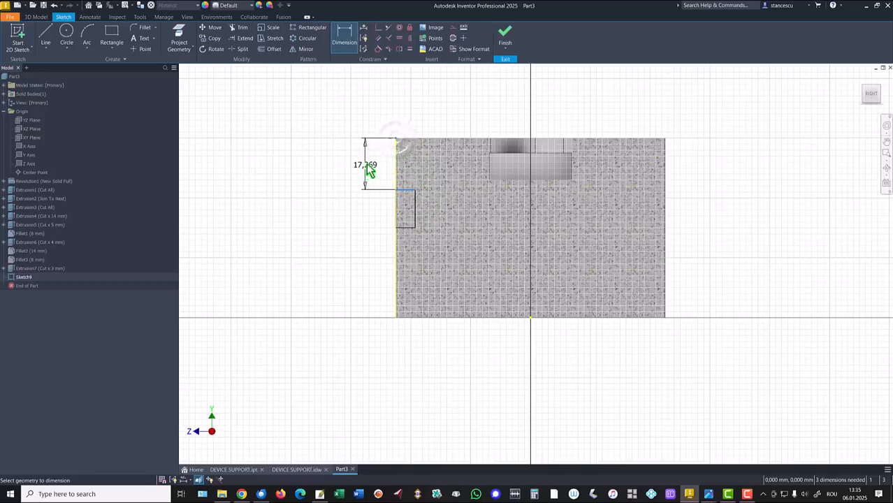
left_click(369, 169)
type("10")
key("Return")
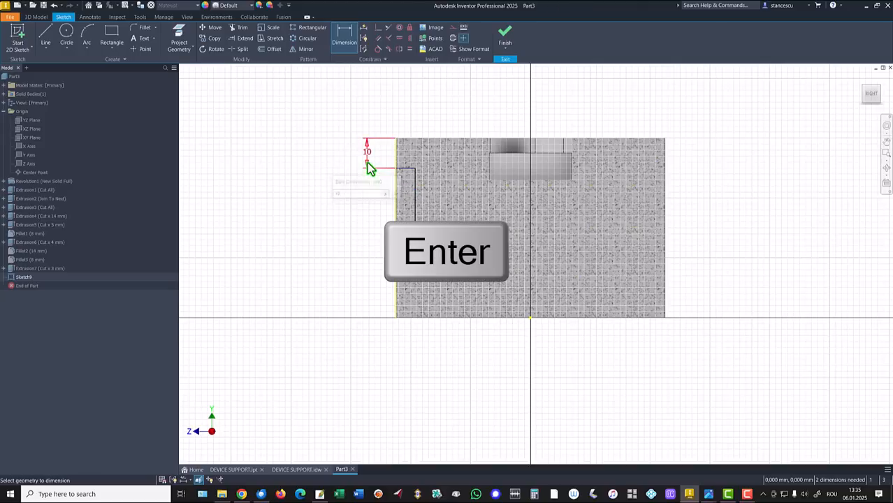
left_click(414, 197)
left_click(375, 198)
type("12")
key("Return")
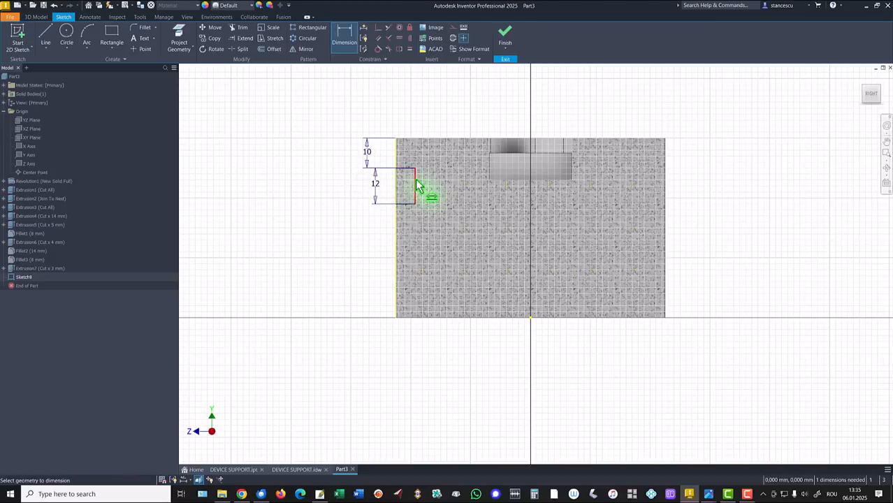
- Dimension the horizontal distance from the rectangle's inner vertical side to the origin as 40 mm
left_click(417, 186)
left_click(530, 318)
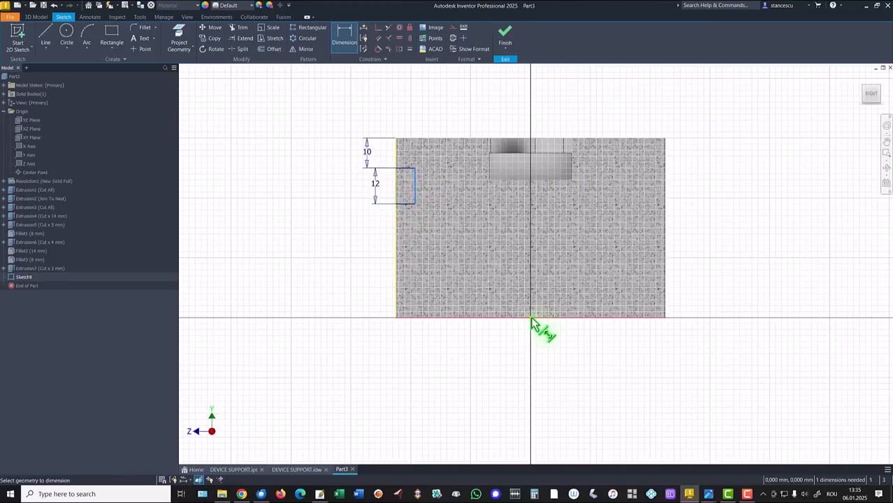
left_click(487, 357)
type("80/2")
key("Return")
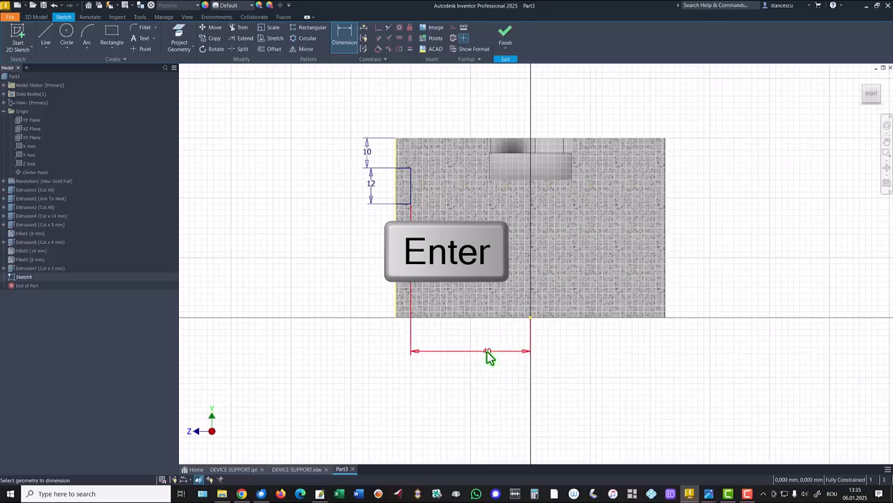
- Finish the sketch and cut the rectangle symmetrically through all of the cylinder to form the side groove
left_click(505, 35)
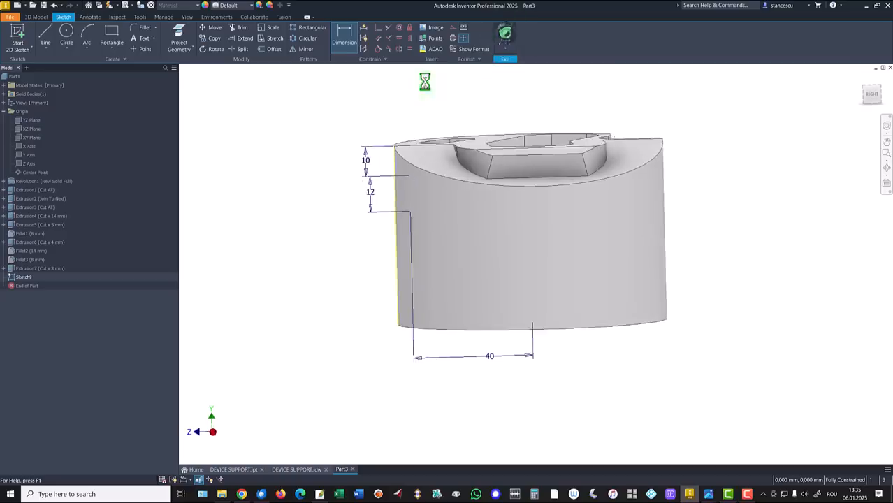
left_click(45, 35)
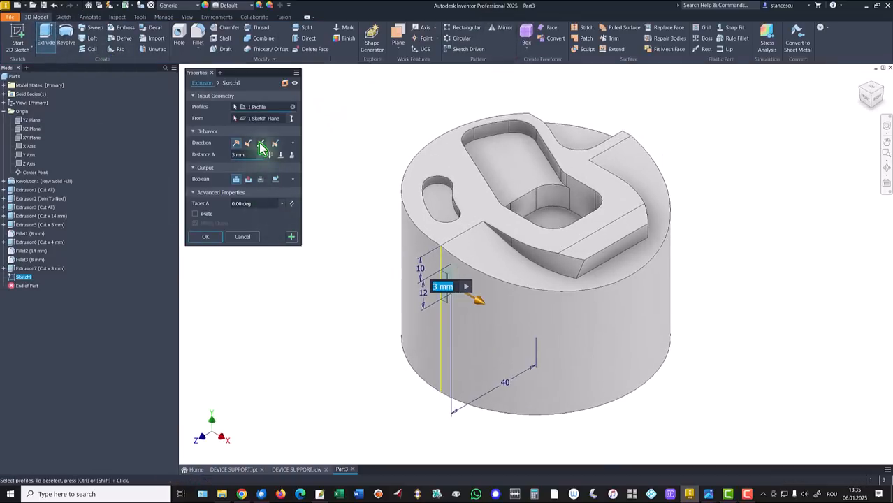
left_click(248, 179)
left_click(260, 143)
left_click(281, 155)
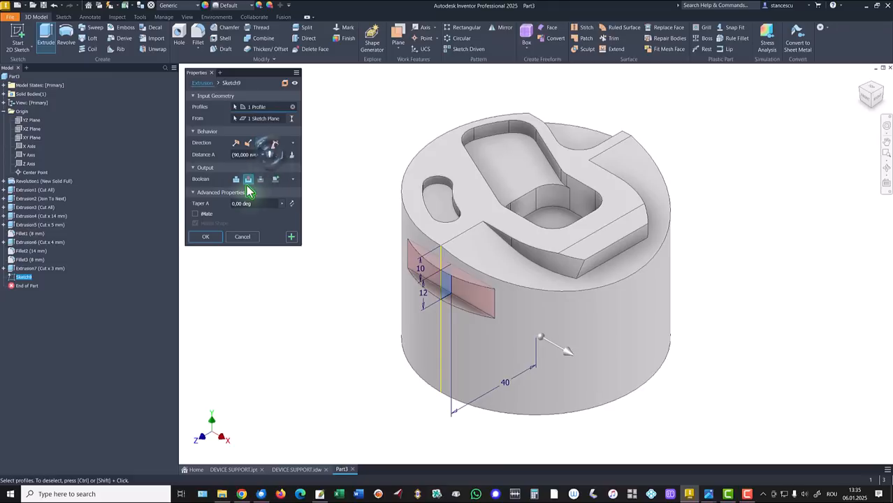
left_click(206, 237)
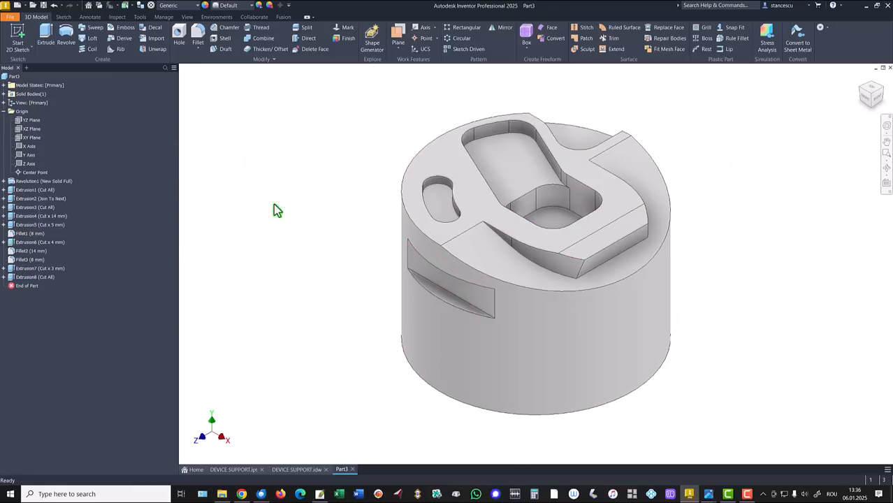
- Consult the DEVICE SUPPORT.idw drawing for the dimensions of the remaining features
left_click(293, 469)
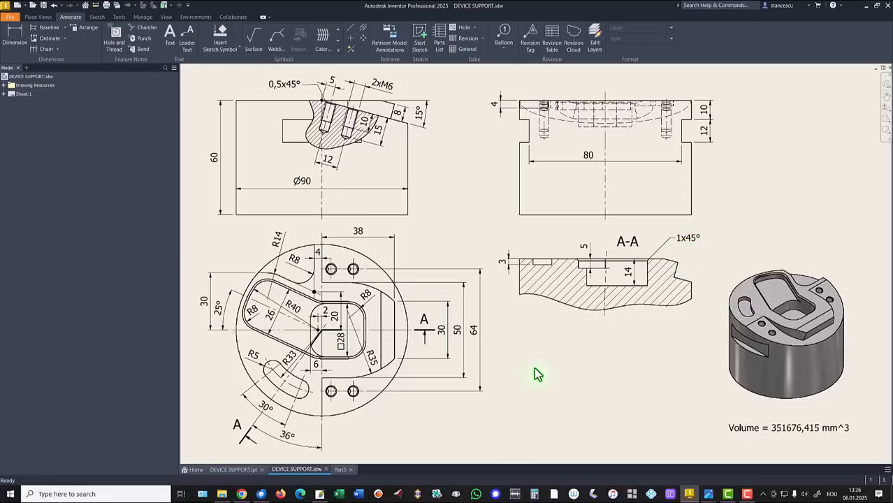
- Return to the Part3 model and chamfer the upper edge loop of the central pocket by 1 mm
left_click(341, 469)
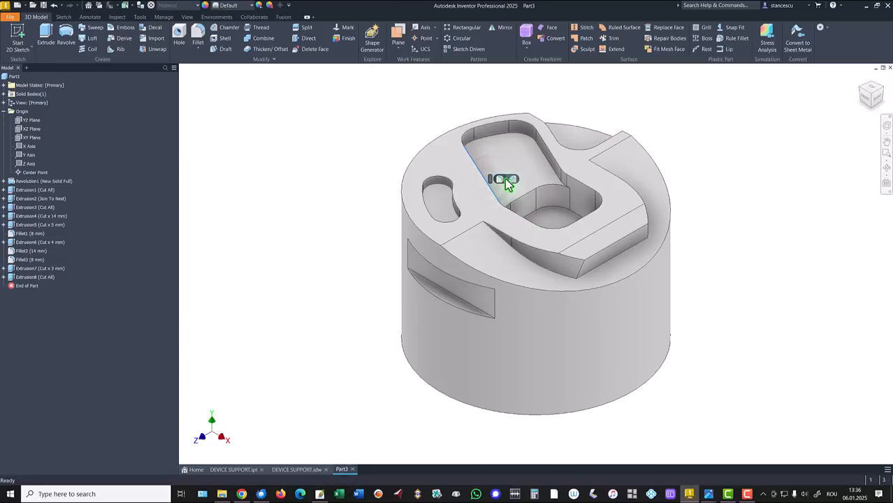
left_click(511, 181)
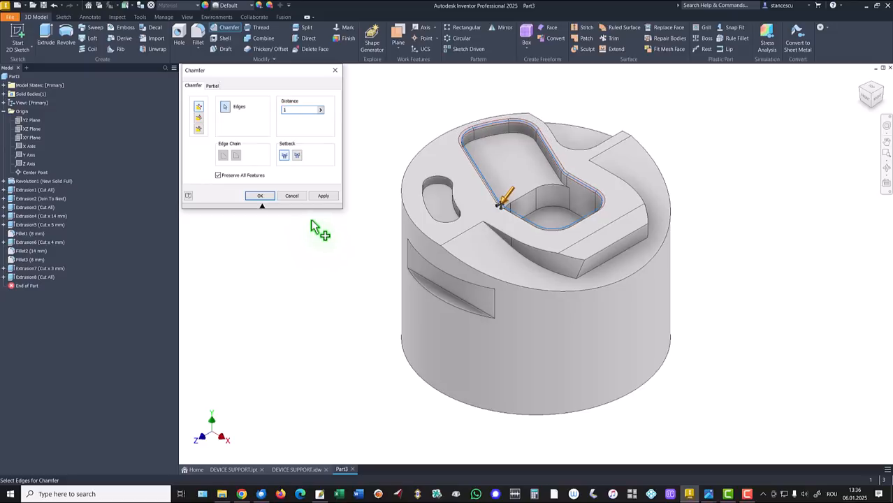
left_click(260, 196)
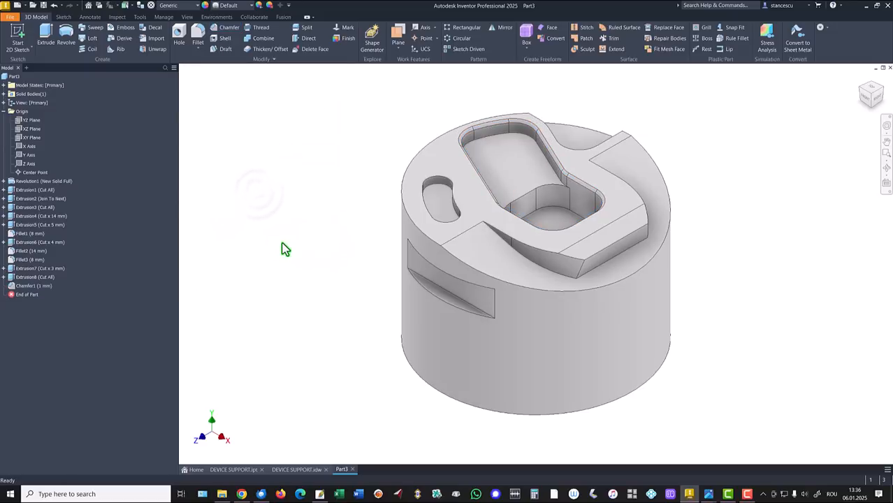
- Start a sketch on the sloped top face and draw a 12 mm line beside the raised block, perpendicular to the face's straight edge
left_click(494, 258)
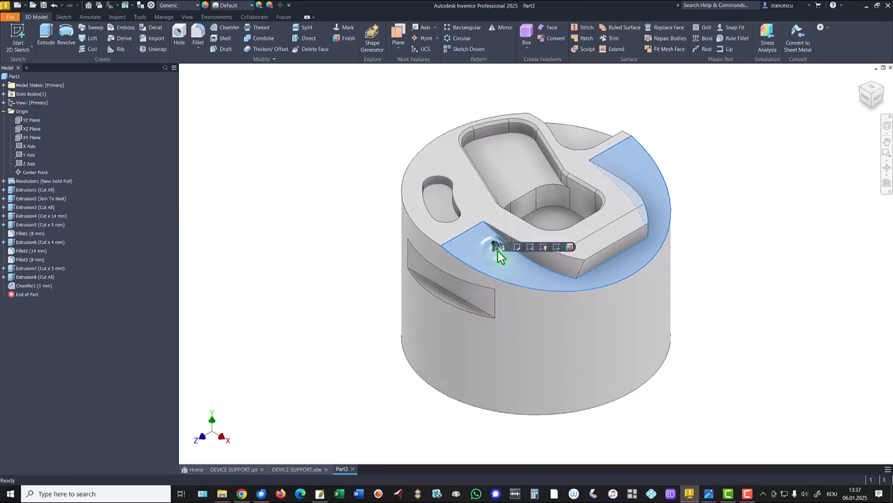
left_click(557, 250)
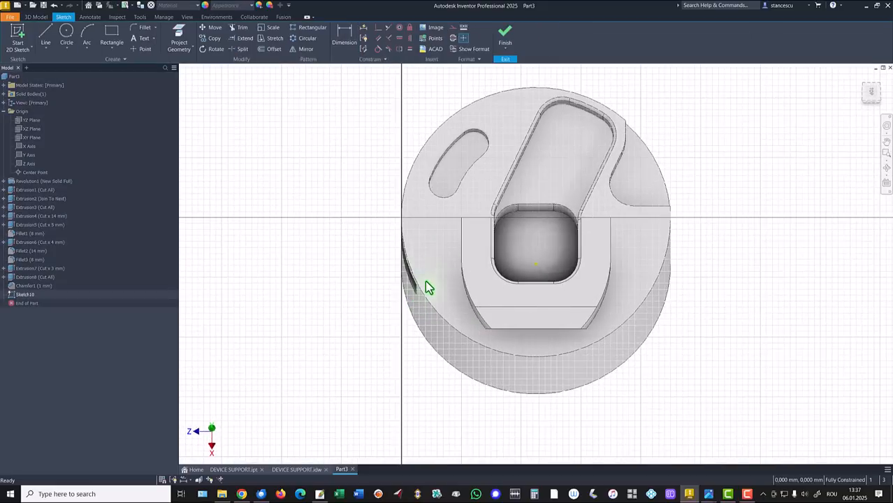
left_click(45, 34)
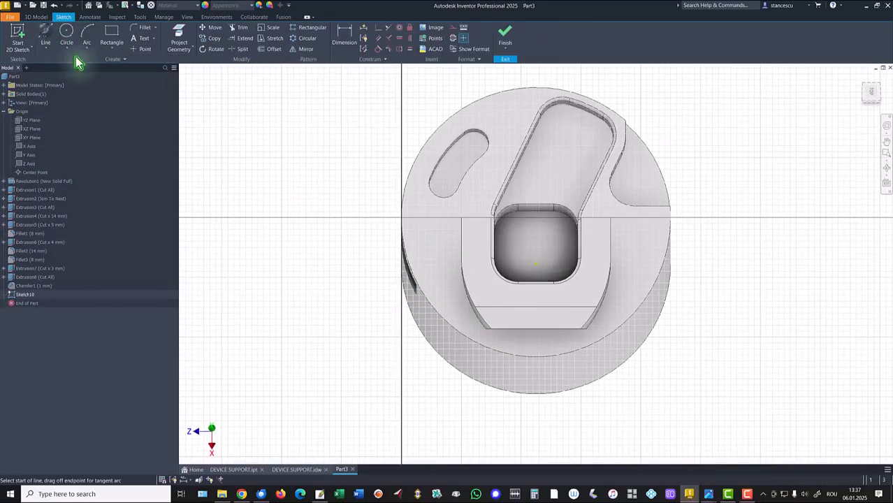
left_click(442, 225)
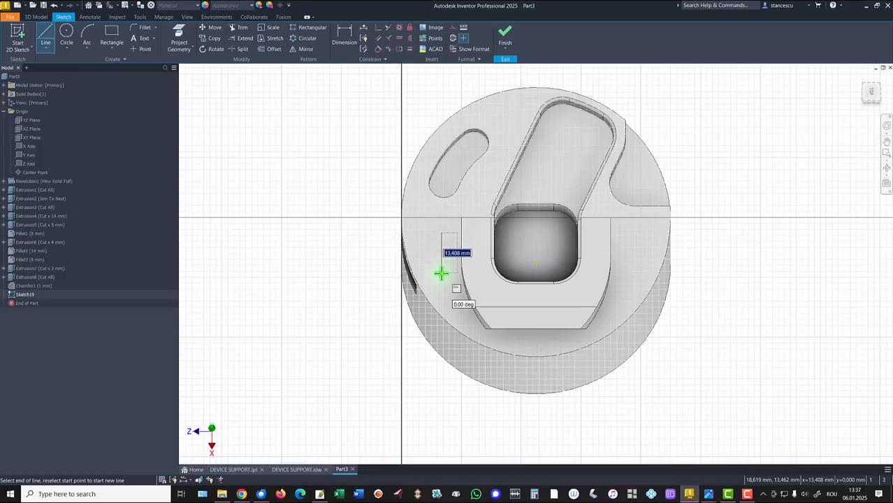
key("Return")
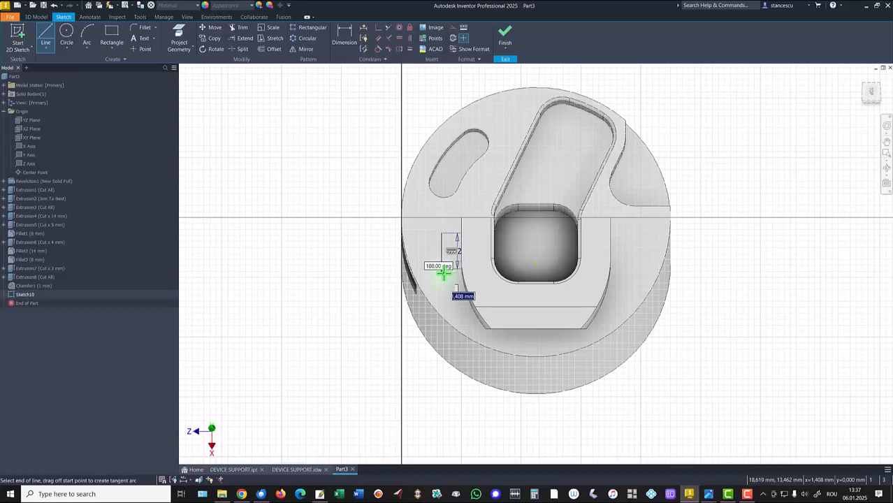
key("Escape")
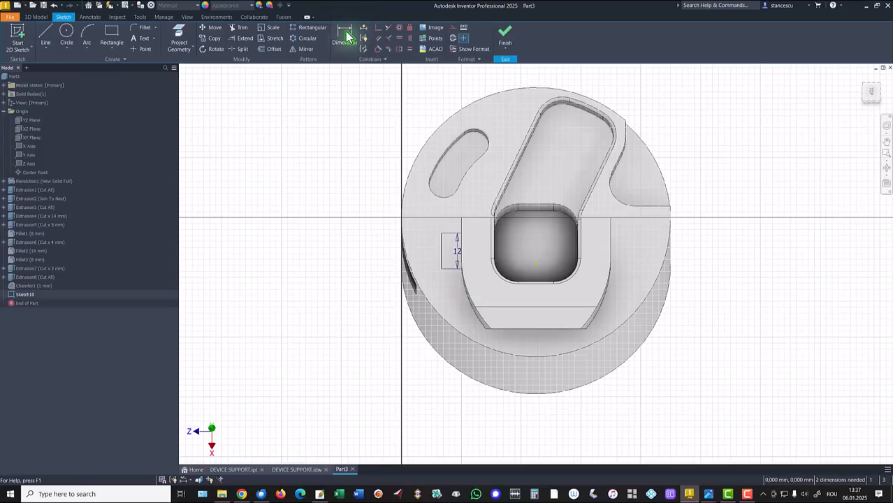
- Dimension the line's upper endpoint 5 mm from the straight edge of the sloped face
left_click(348, 36)
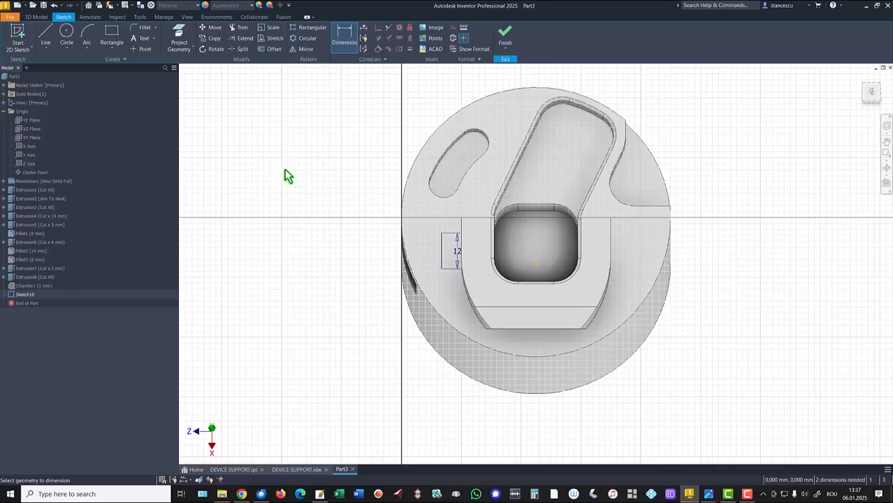
left_click(456, 224)
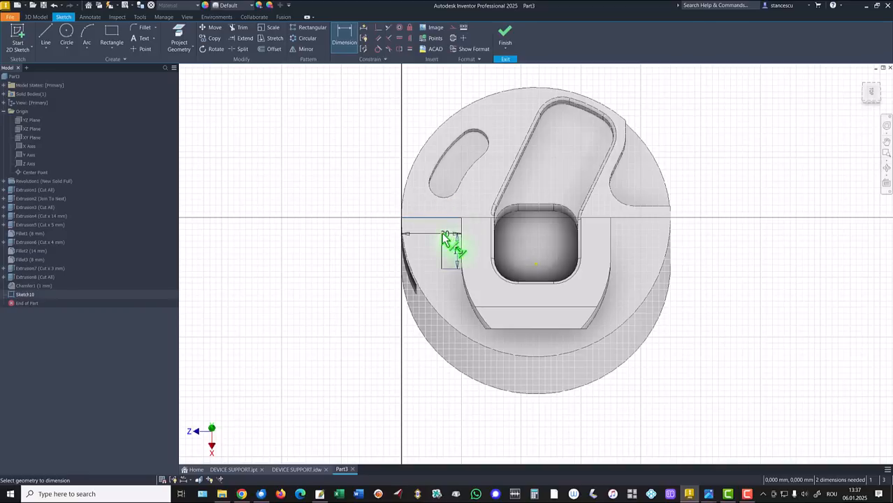
left_click(449, 243)
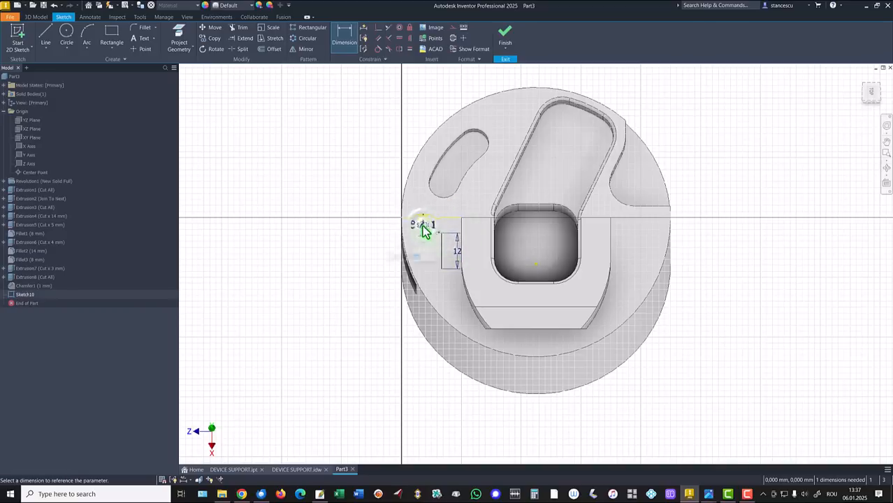
left_click(425, 231)
key("Return")
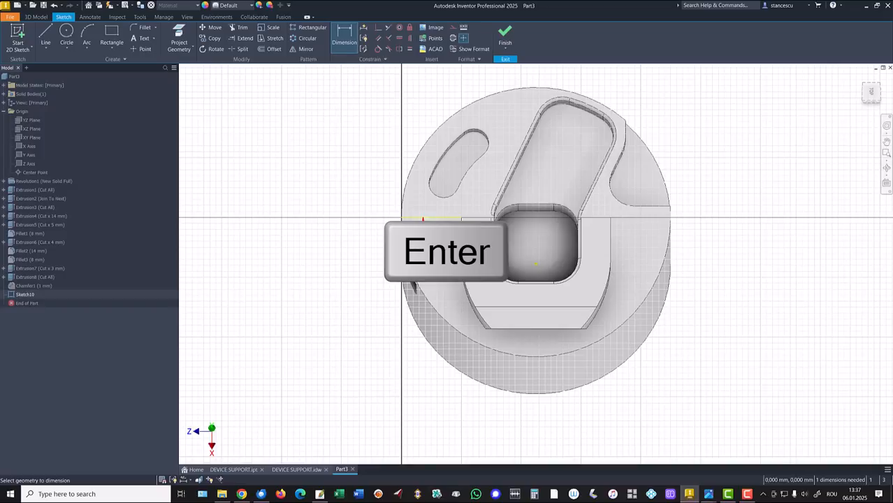
- Dimension the horizontal distance from the line to the origin as 64/2 mm and finish the sketch
left_click(445, 254)
left_click(536, 264)
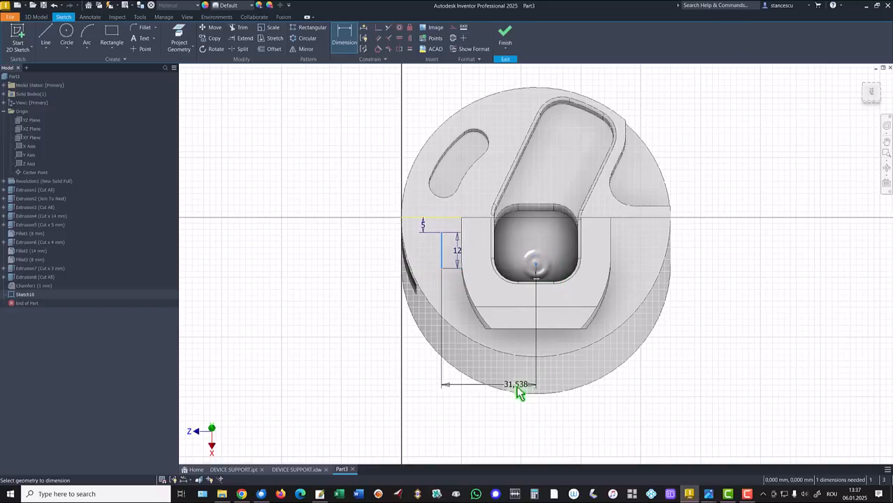
left_click(494, 417)
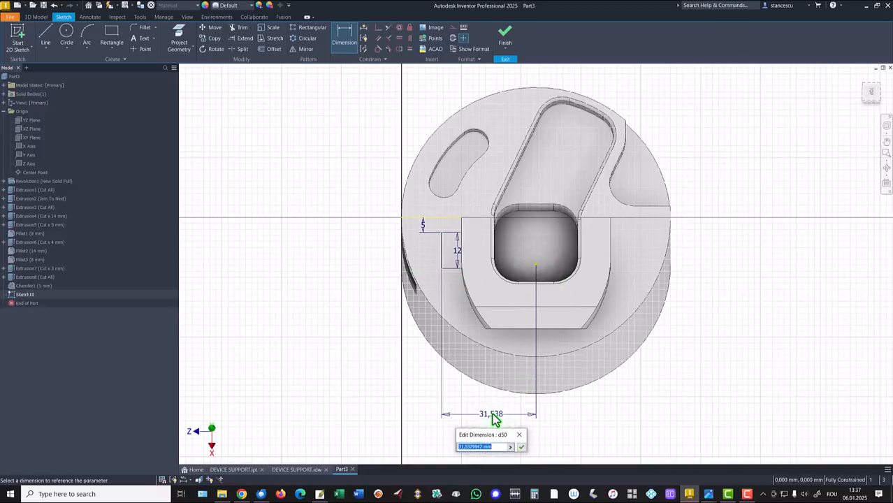
type("64/2")
key("Return")
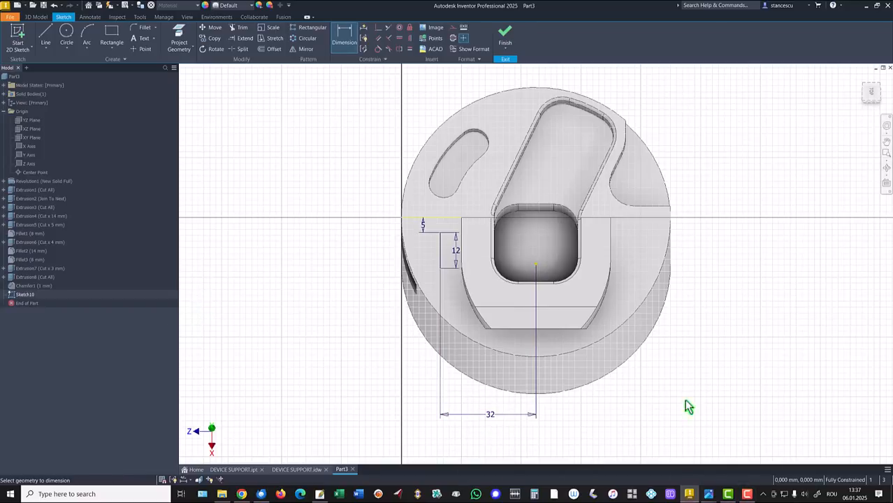
left_click(505, 36)
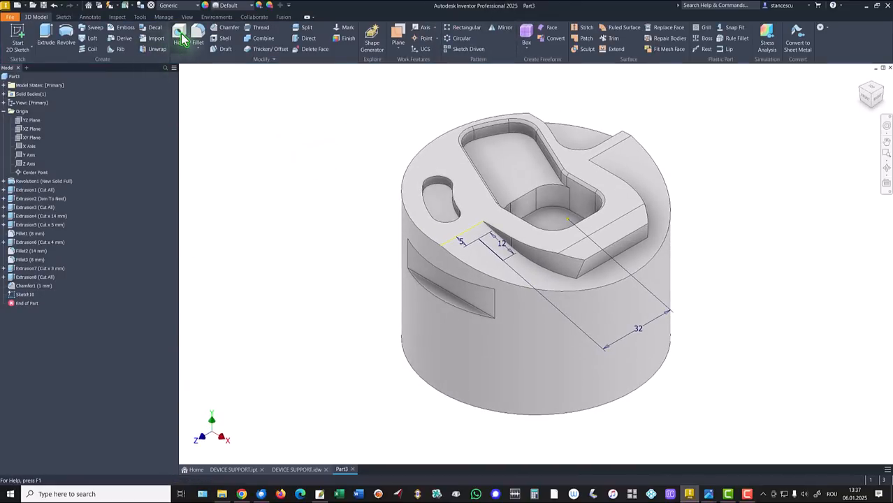
- Create M6x1 ISO Metric tapped holes at both endpoints of the sketch line, with 10 mm thread depth and 15 mm hole depth
left_click(180, 37)
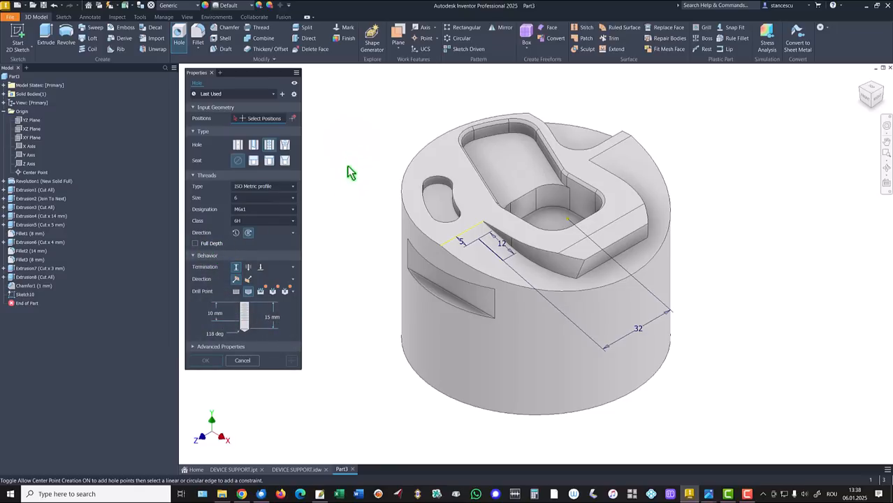
left_click(479, 240)
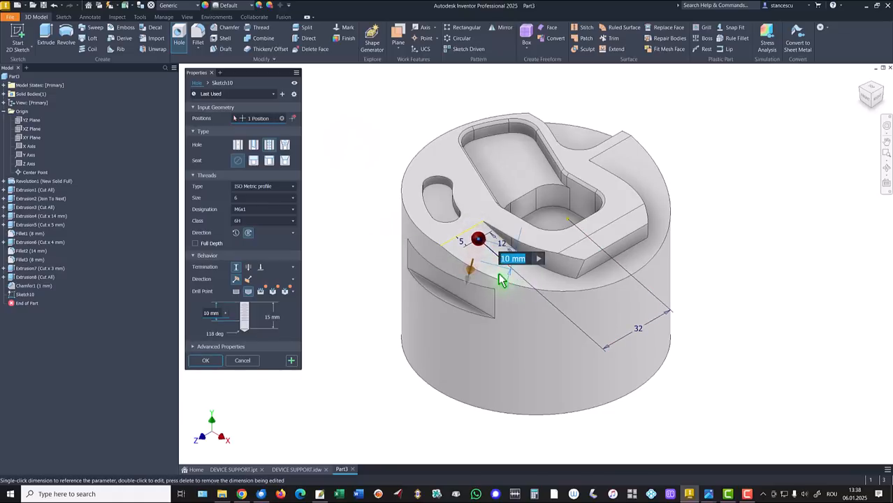
scroll(515, 285, "up", 4)
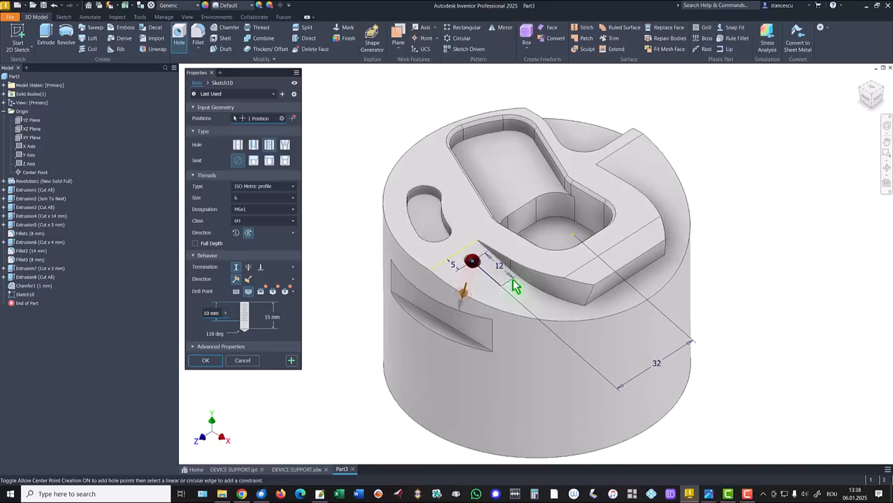
scroll(544, 270, "up", 5)
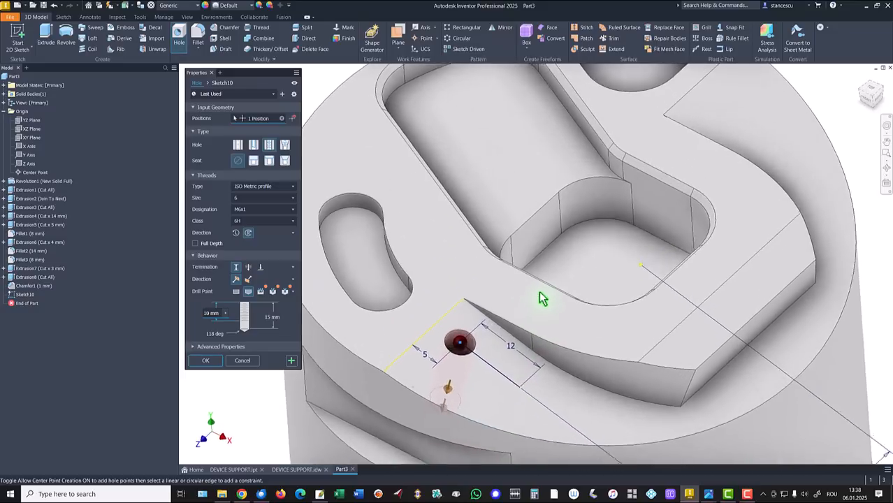
left_click(451, 433)
scroll(448, 328, "down", 6)
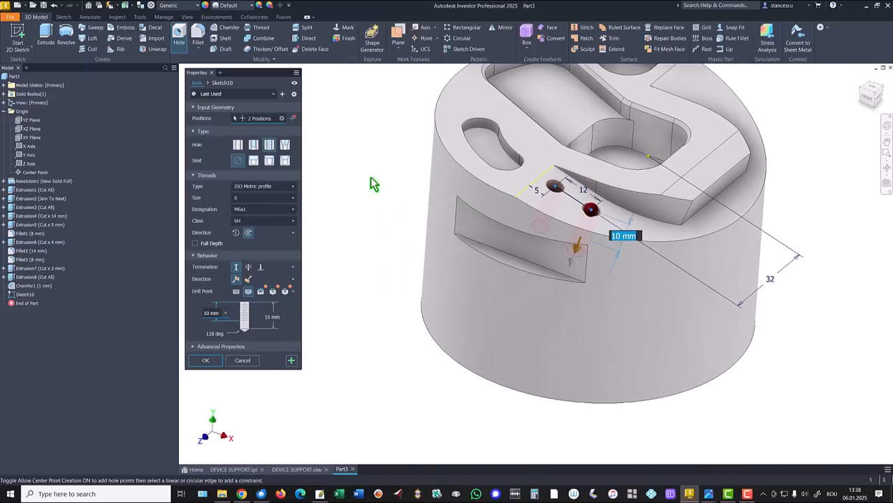
left_click(206, 361)
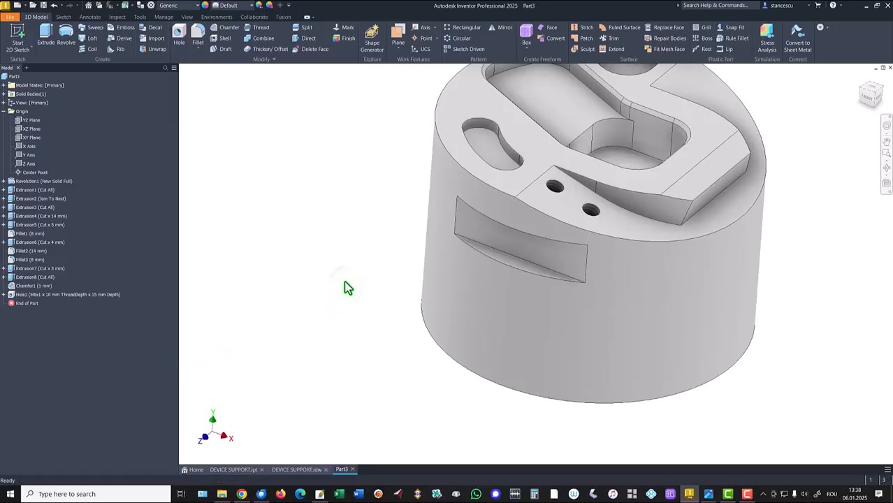
- Chamfer the top edges of both M6 holes by 0.5 mm
left_click(557, 193)
key("ctrl+shift+k")
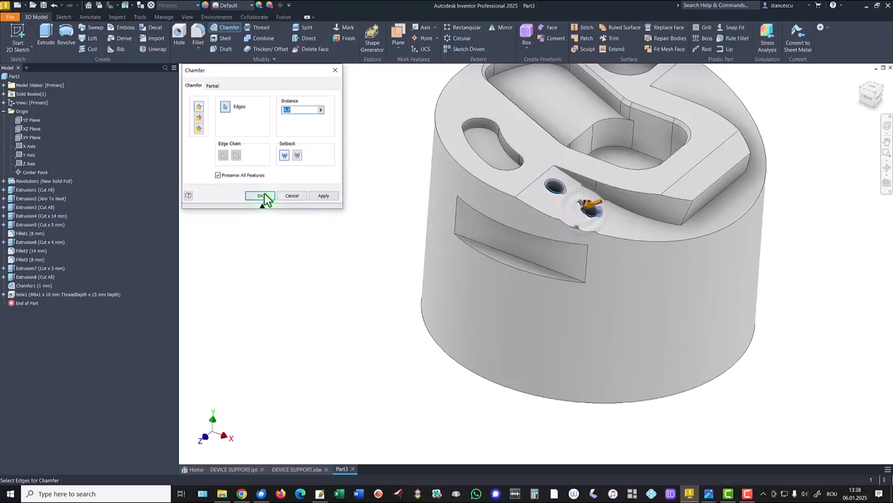
left_click(260, 196)
key("F6")
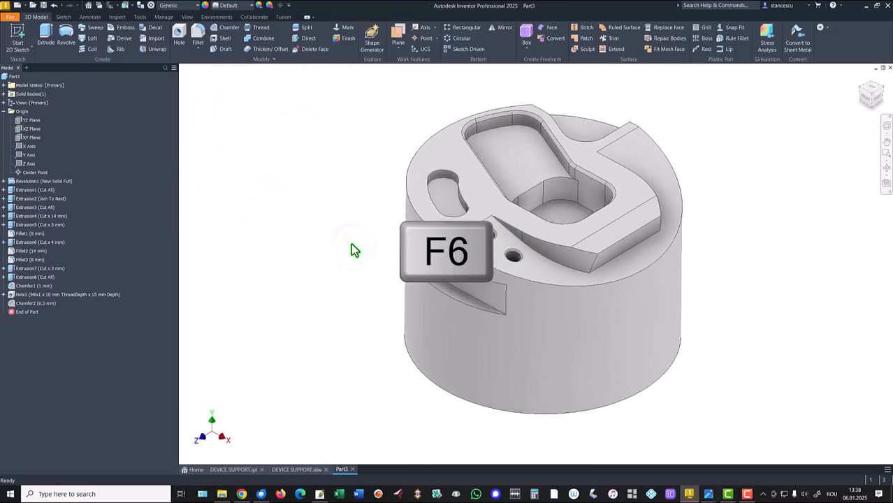
- Mirror the M6 holes, their 0.5 mm chamfers and the side groove cut about the XY Plane
left_click(503, 28)
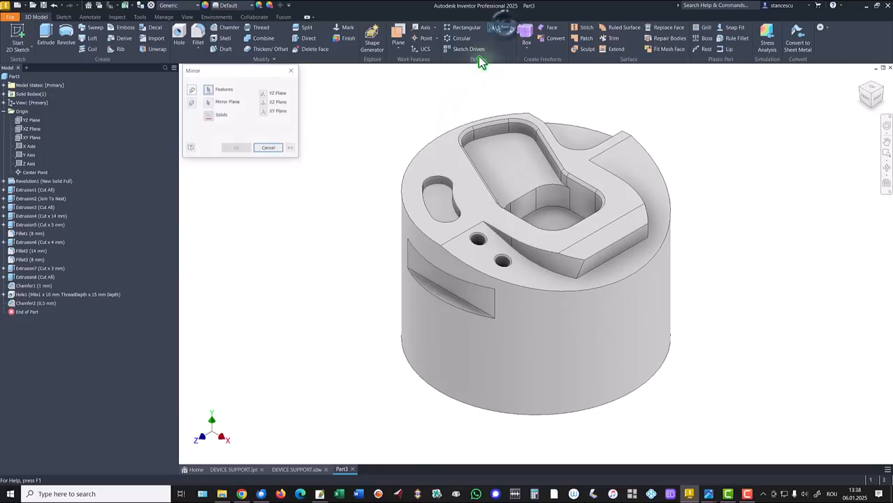
left_click(21, 295)
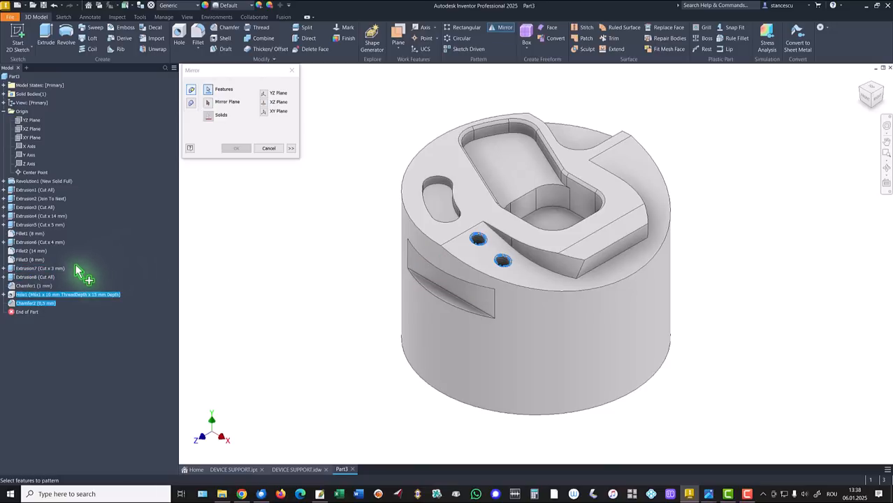
left_click(34, 280)
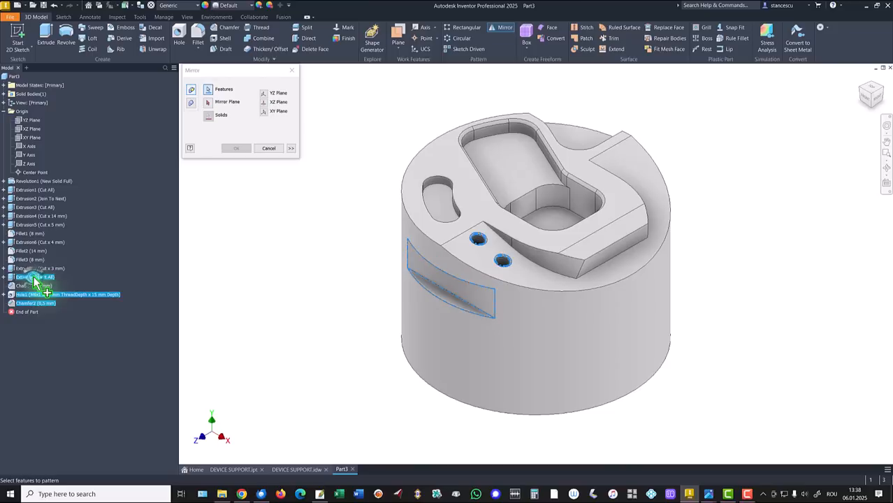
left_click(210, 104)
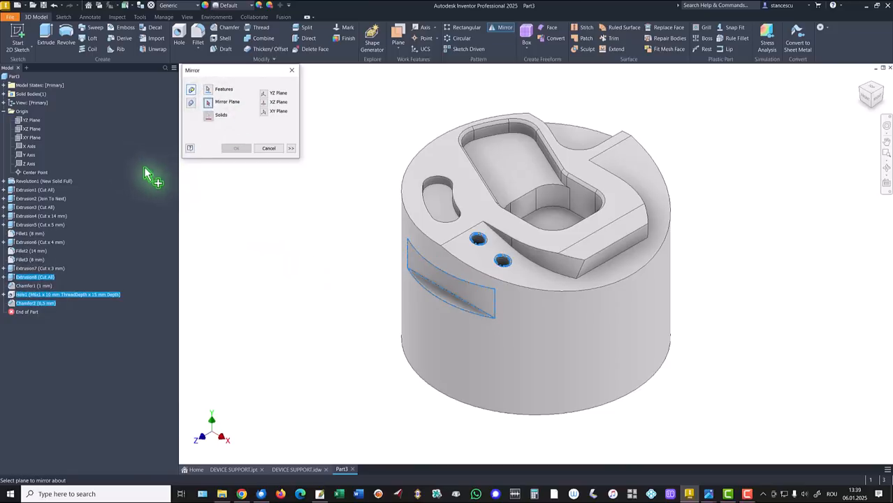
left_click(28, 139)
middle_click_drag(777, 168, 730, 199, "shift")
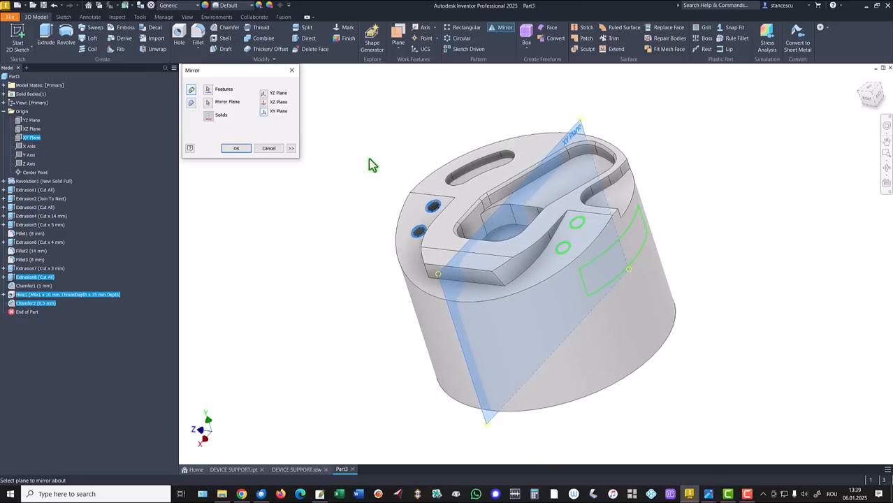
left_click(237, 148)
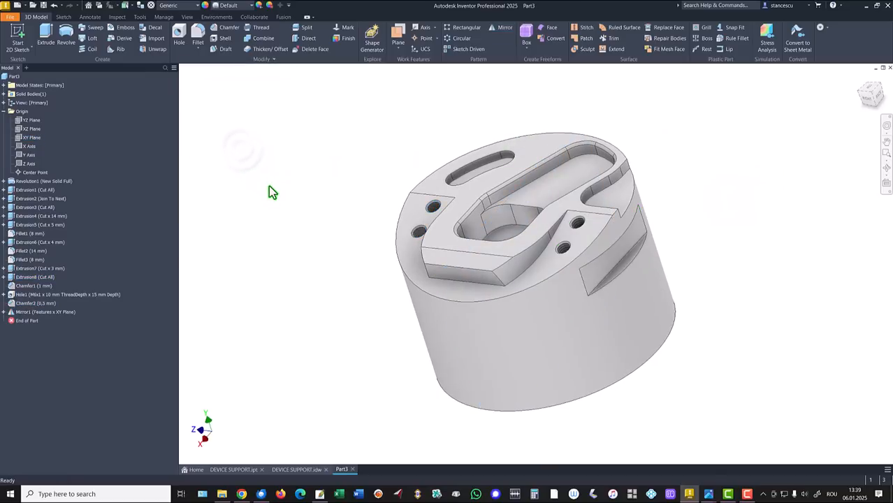
key("F6")
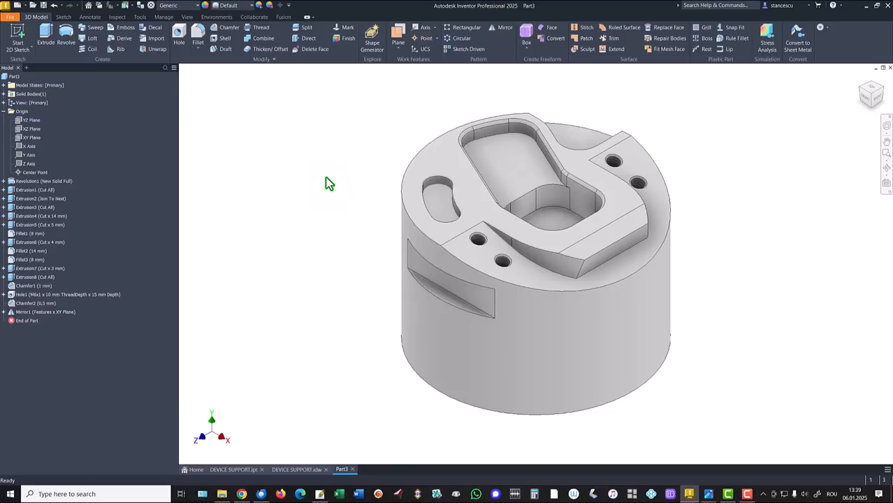
- Update the physical properties of the whole part in its iProperties and copy the volume value
left_click(4, 111)
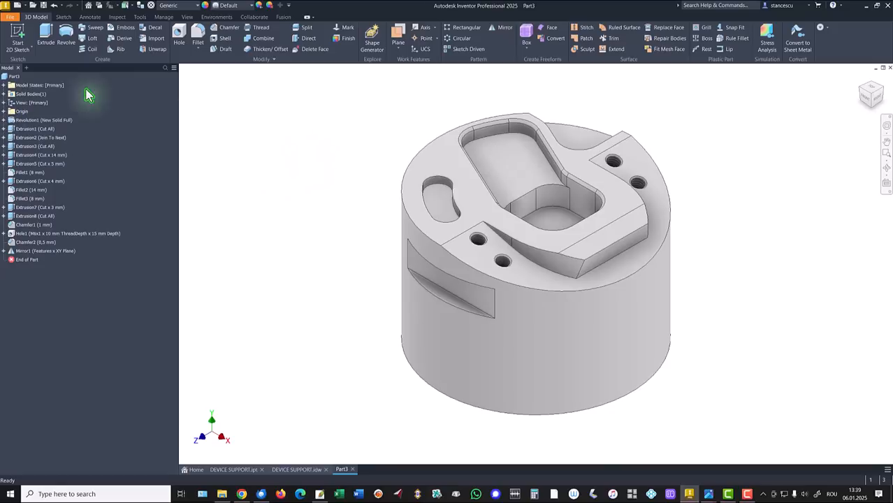
right_click(8, 77)
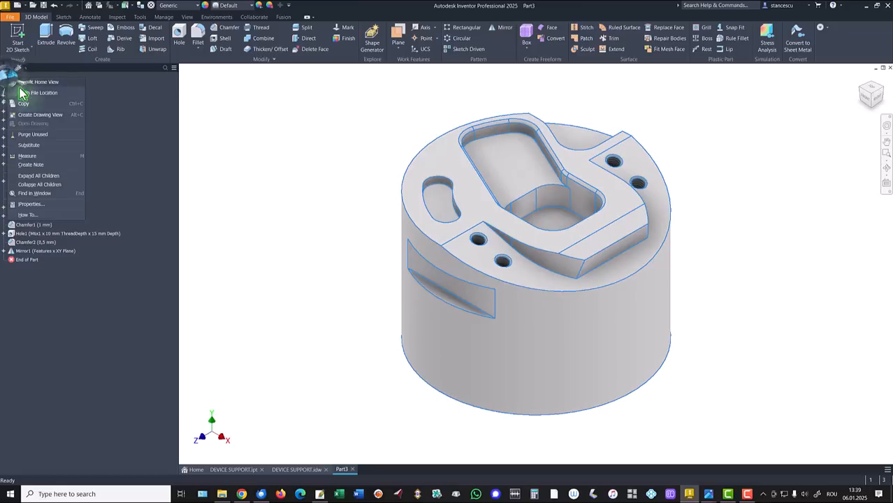
left_click(33, 205)
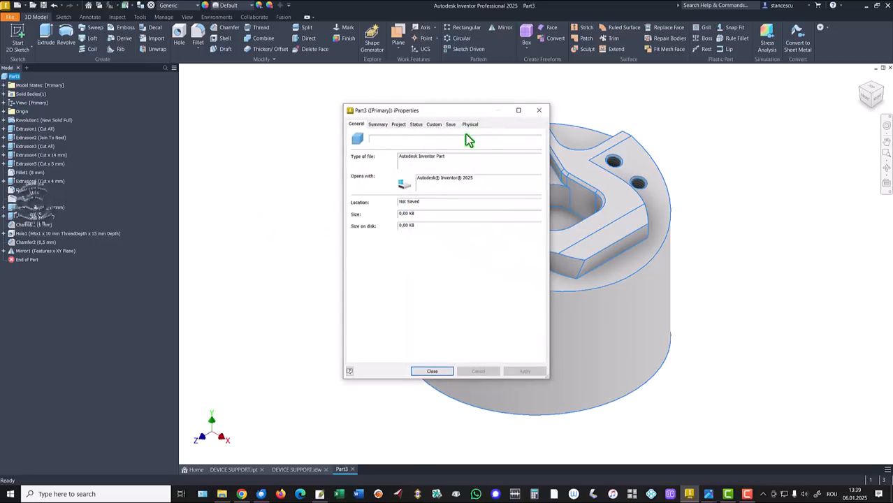
left_click(474, 124)
left_click(520, 144)
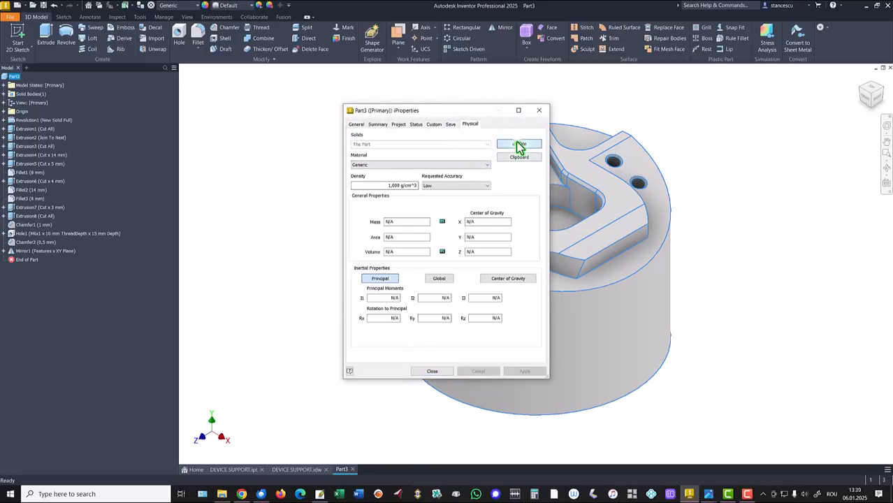
left_click_drag(423, 254, 293, 261)
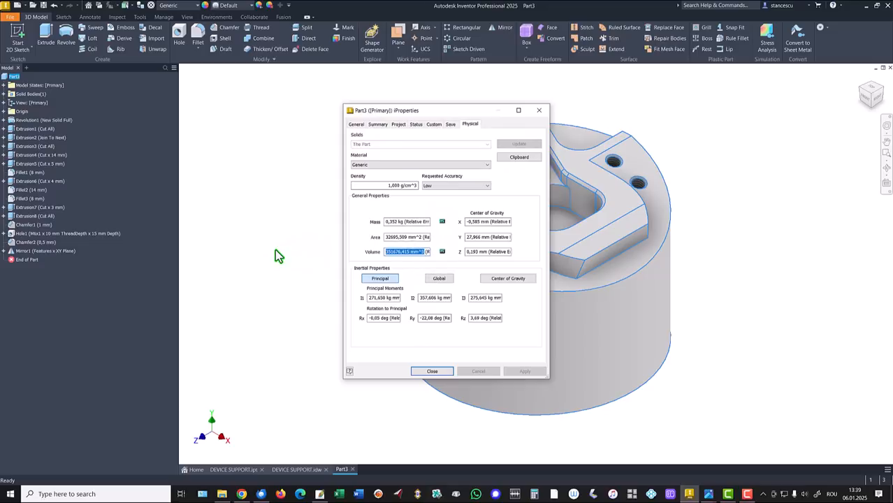
key("ctrl+c")
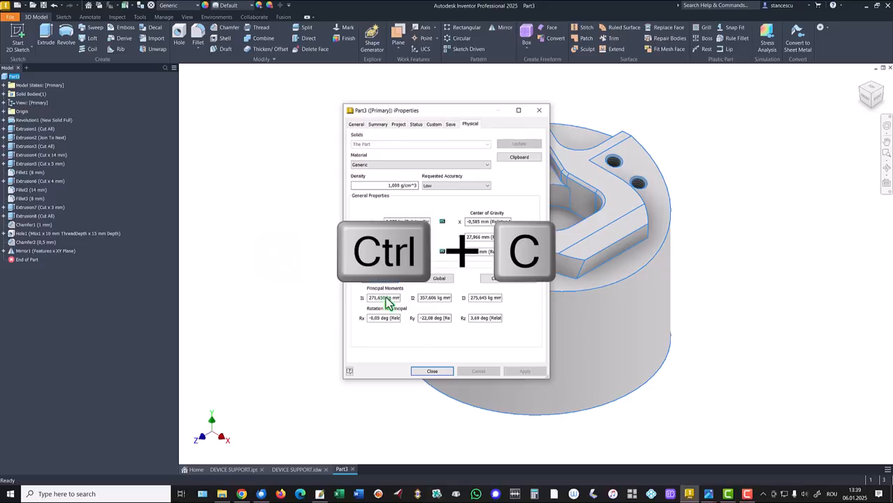
left_click(429, 373)
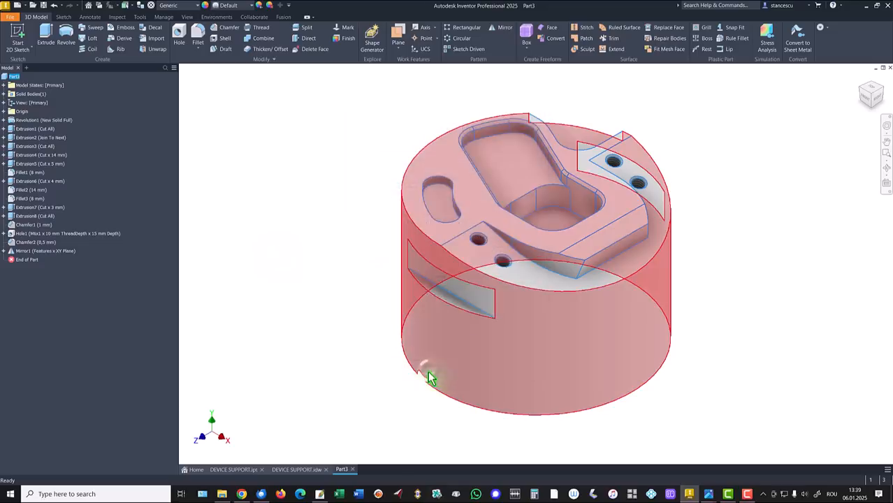
- Compare the copied volume with the Volume note in DEVICE SUPPORT.idw by pasting it beneath the note's text, discarding the edit
left_click(313, 473)
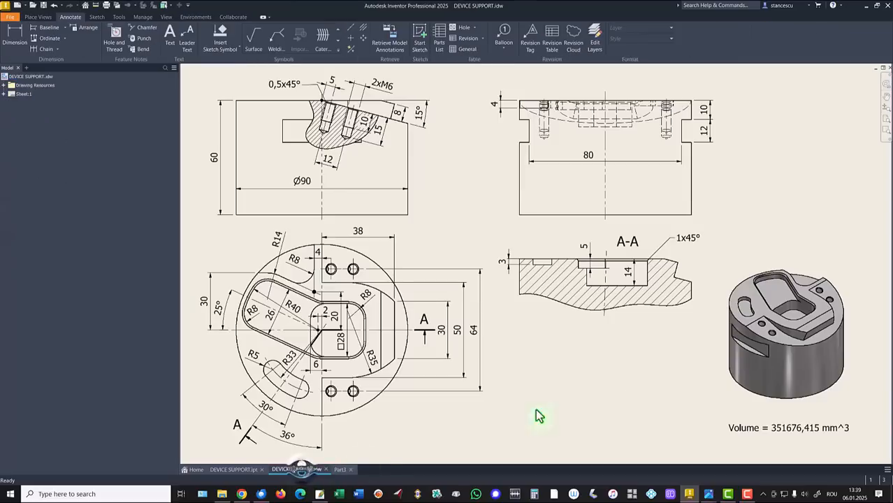
double_click(793, 428)
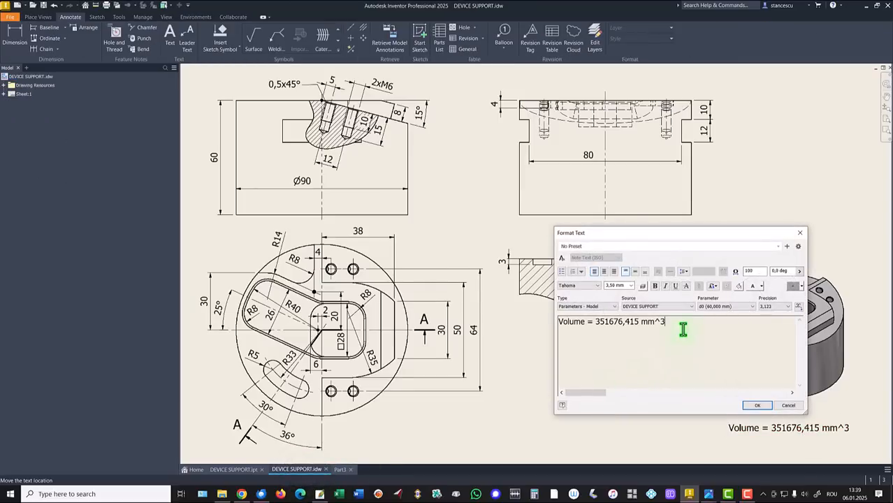
key("Return")
key("ctrl+v")
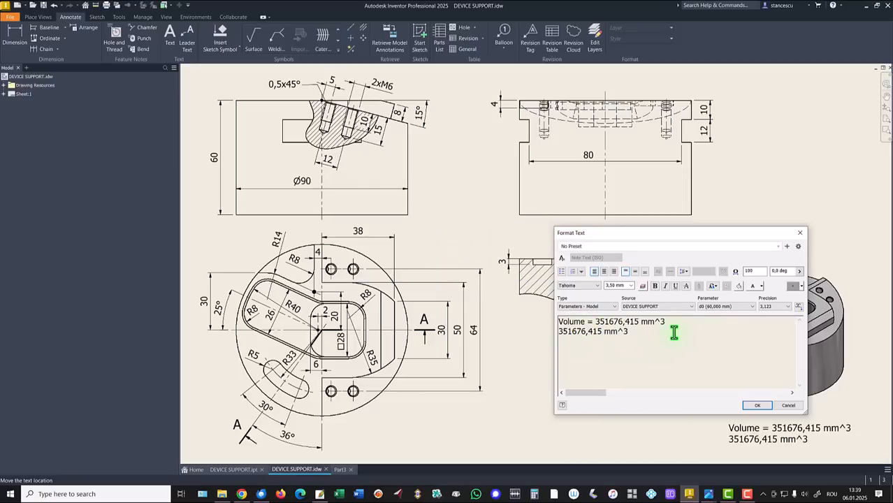
left_click(791, 406)
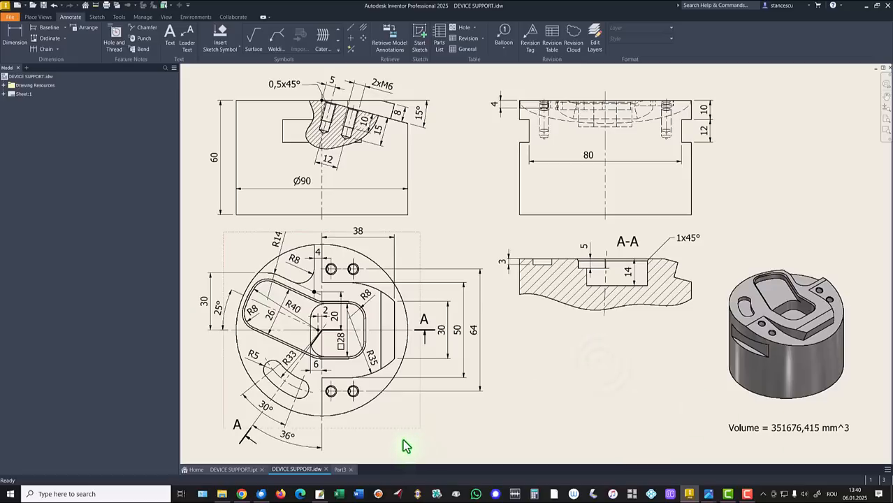
- Assign the Steel, Carbon material from the Inventor Material Library to the part in Part3
left_click(340, 469)
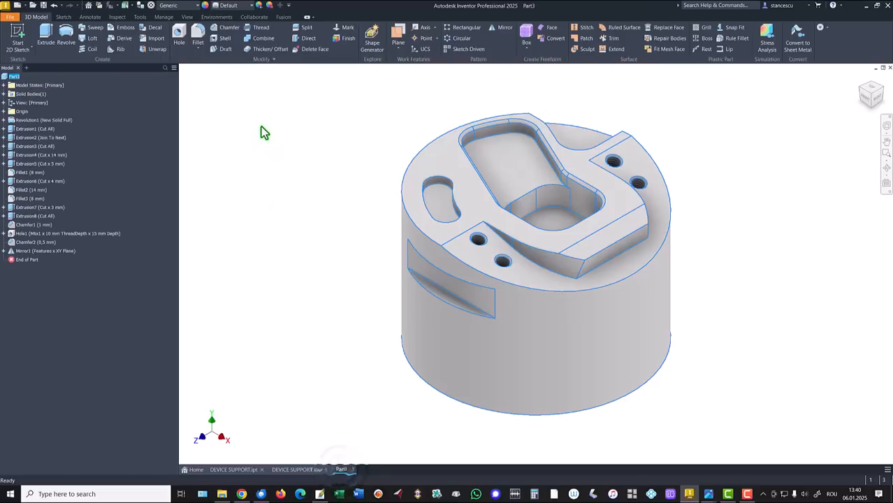
left_click(184, 7)
scroll(180, 253, "down", 10)
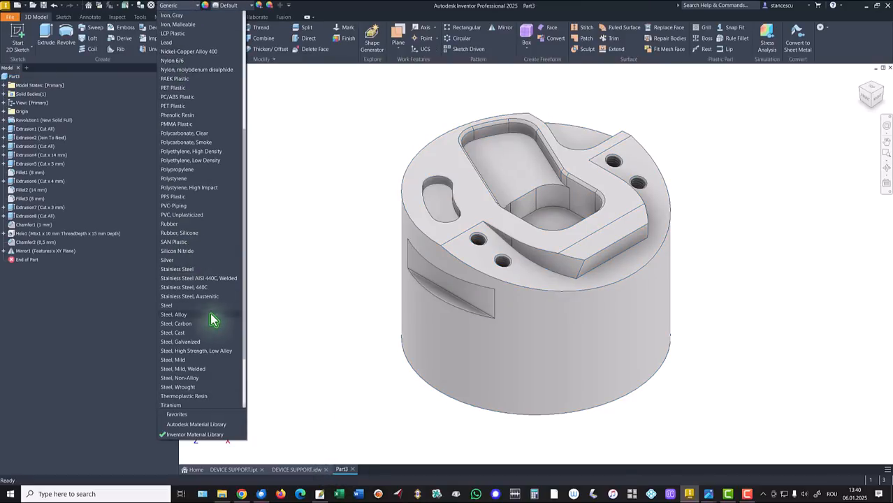
left_click(179, 324)
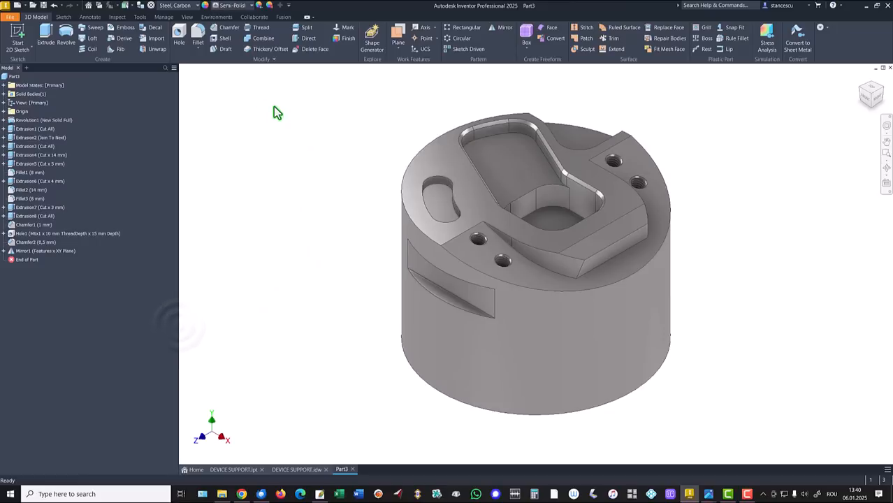
- Set the part's visual style to Shaded and the lighting style to Default Lights
left_click(187, 18)
left_click(159, 34)
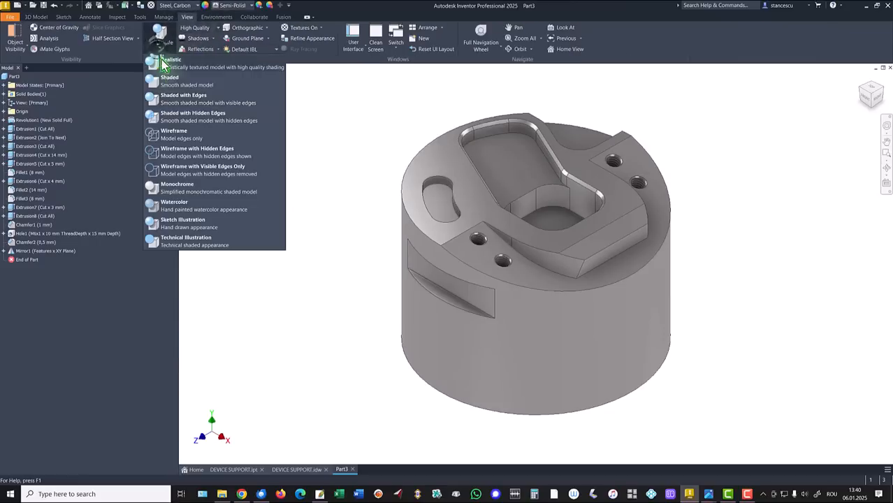
left_click(174, 81)
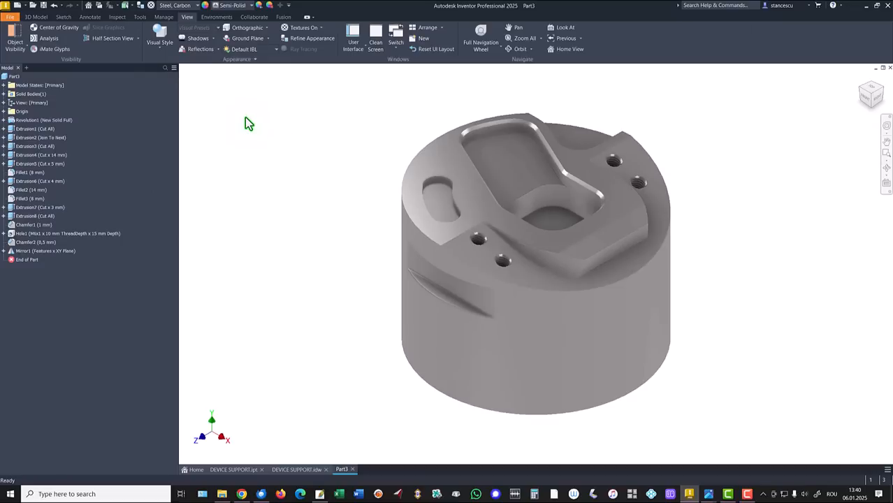
left_click(257, 55)
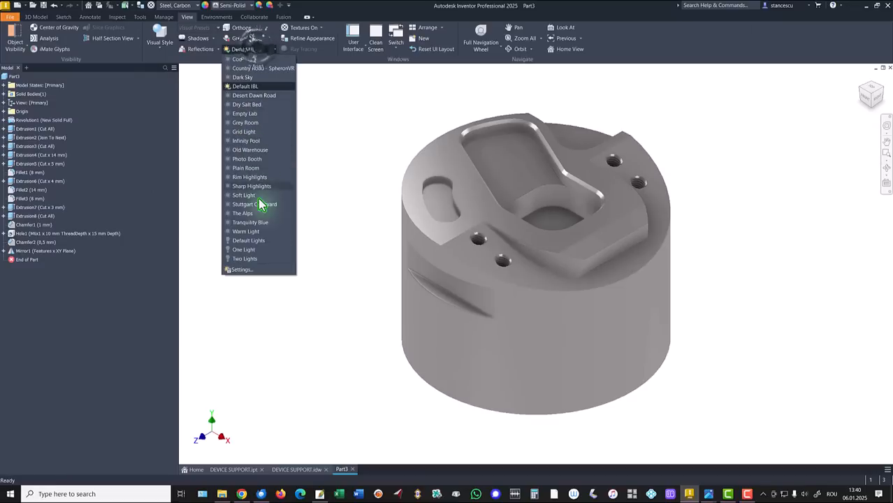
left_click(254, 241)
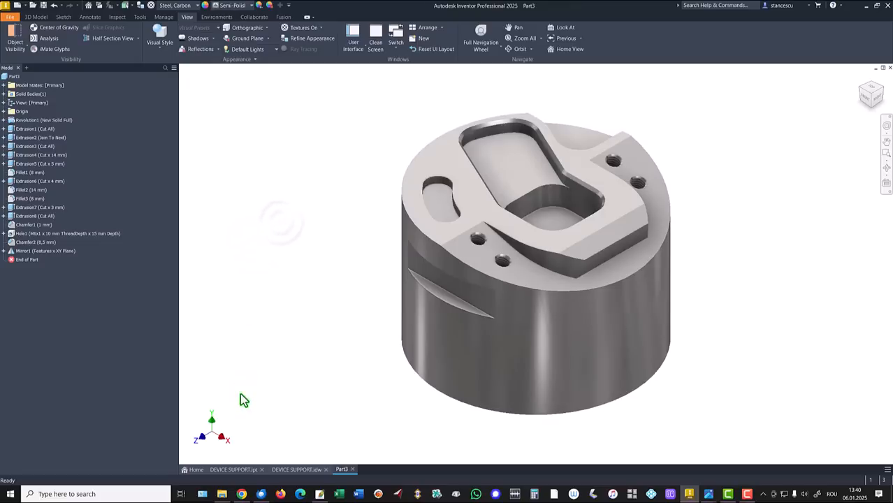
- Compare the finished Part3 model with the reference part DEVICE SUPPORT.ipt
left_click(244, 471)
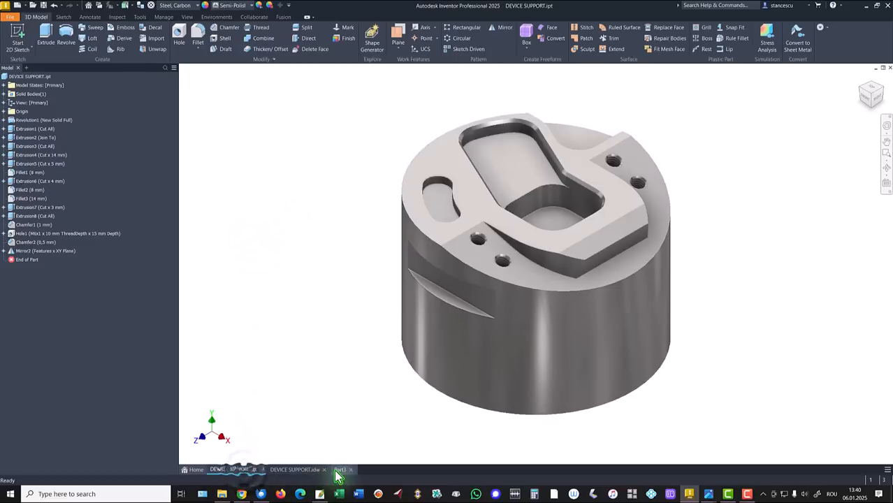
left_click(341, 470)
left_click(220, 472)
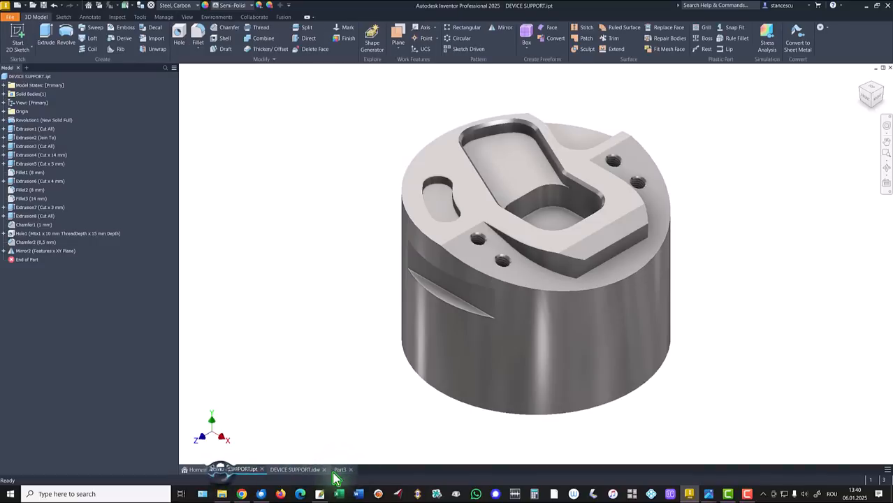
left_click(342, 471)
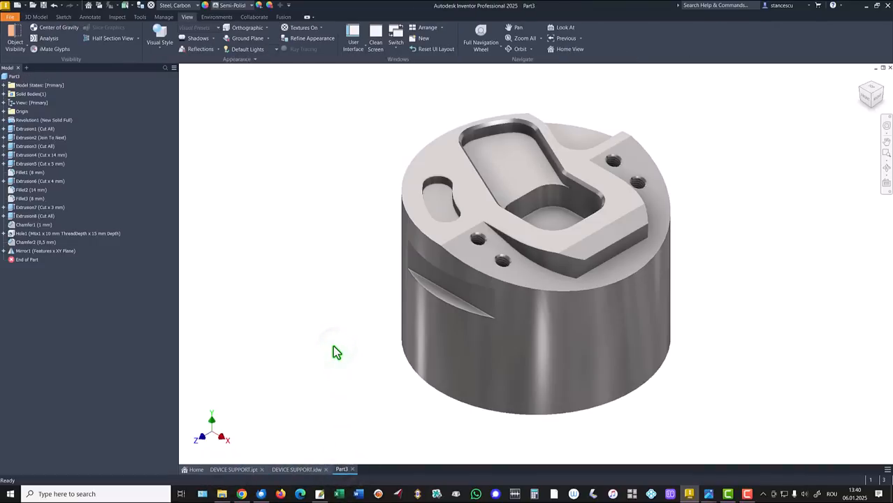